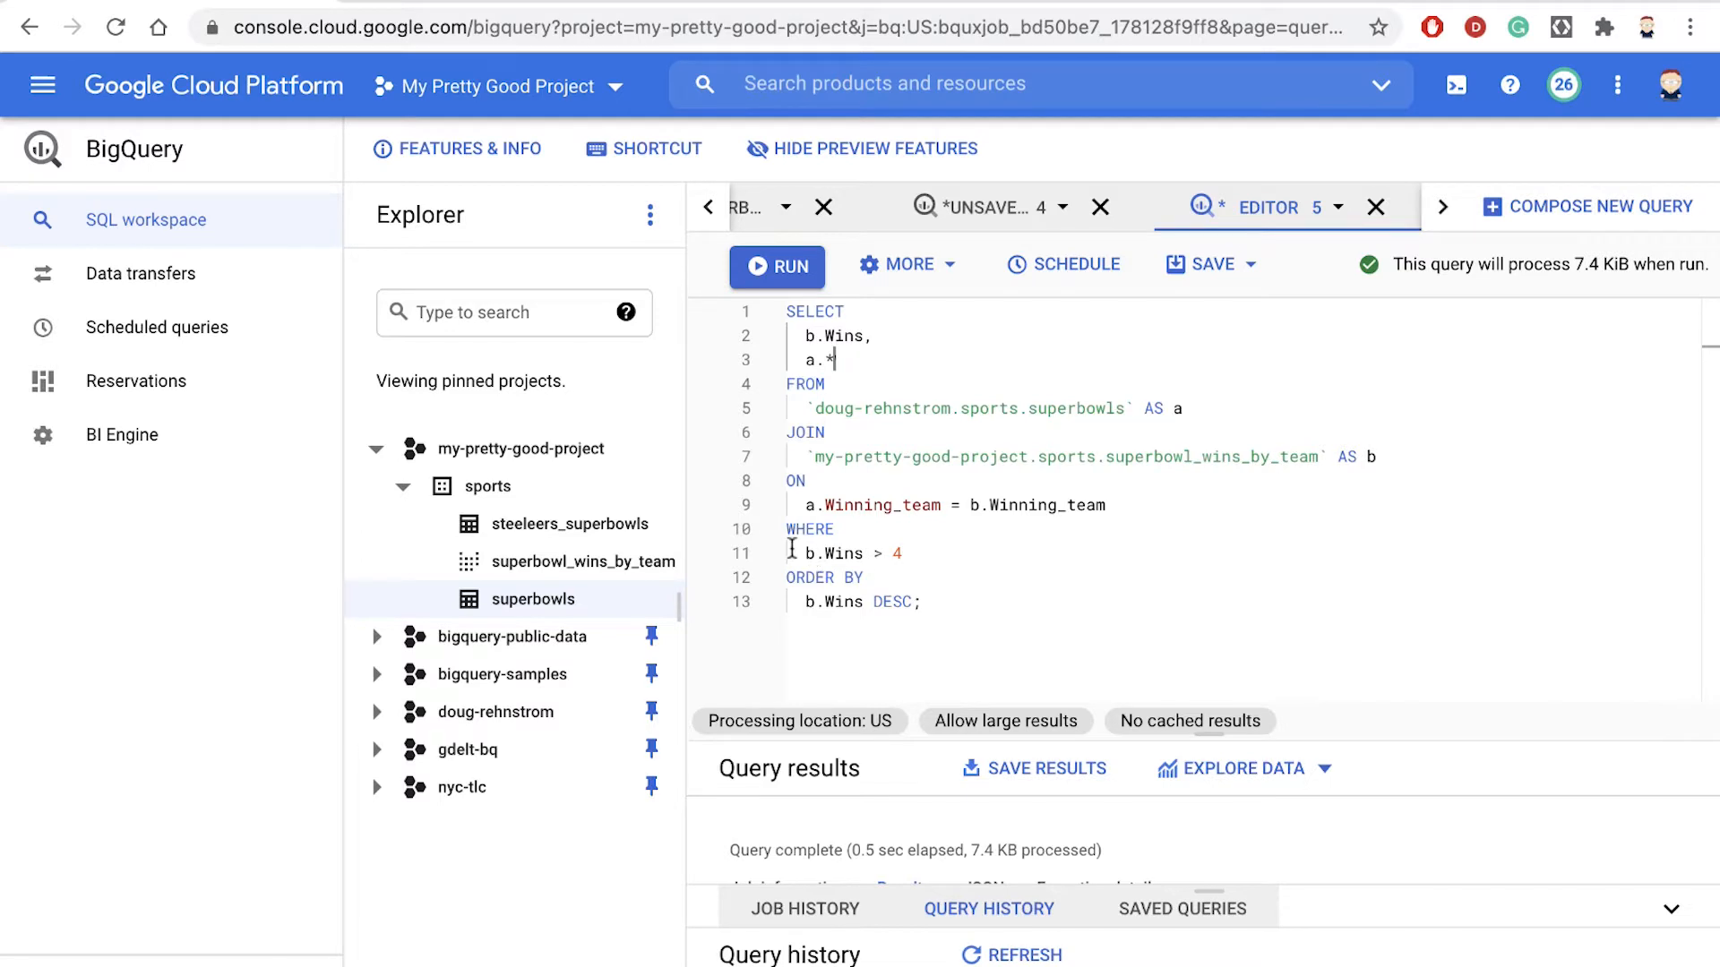
- Review the WHERE and ORDER BY clauses of the superbowls join query and run it
drag(802, 549, 926, 551)
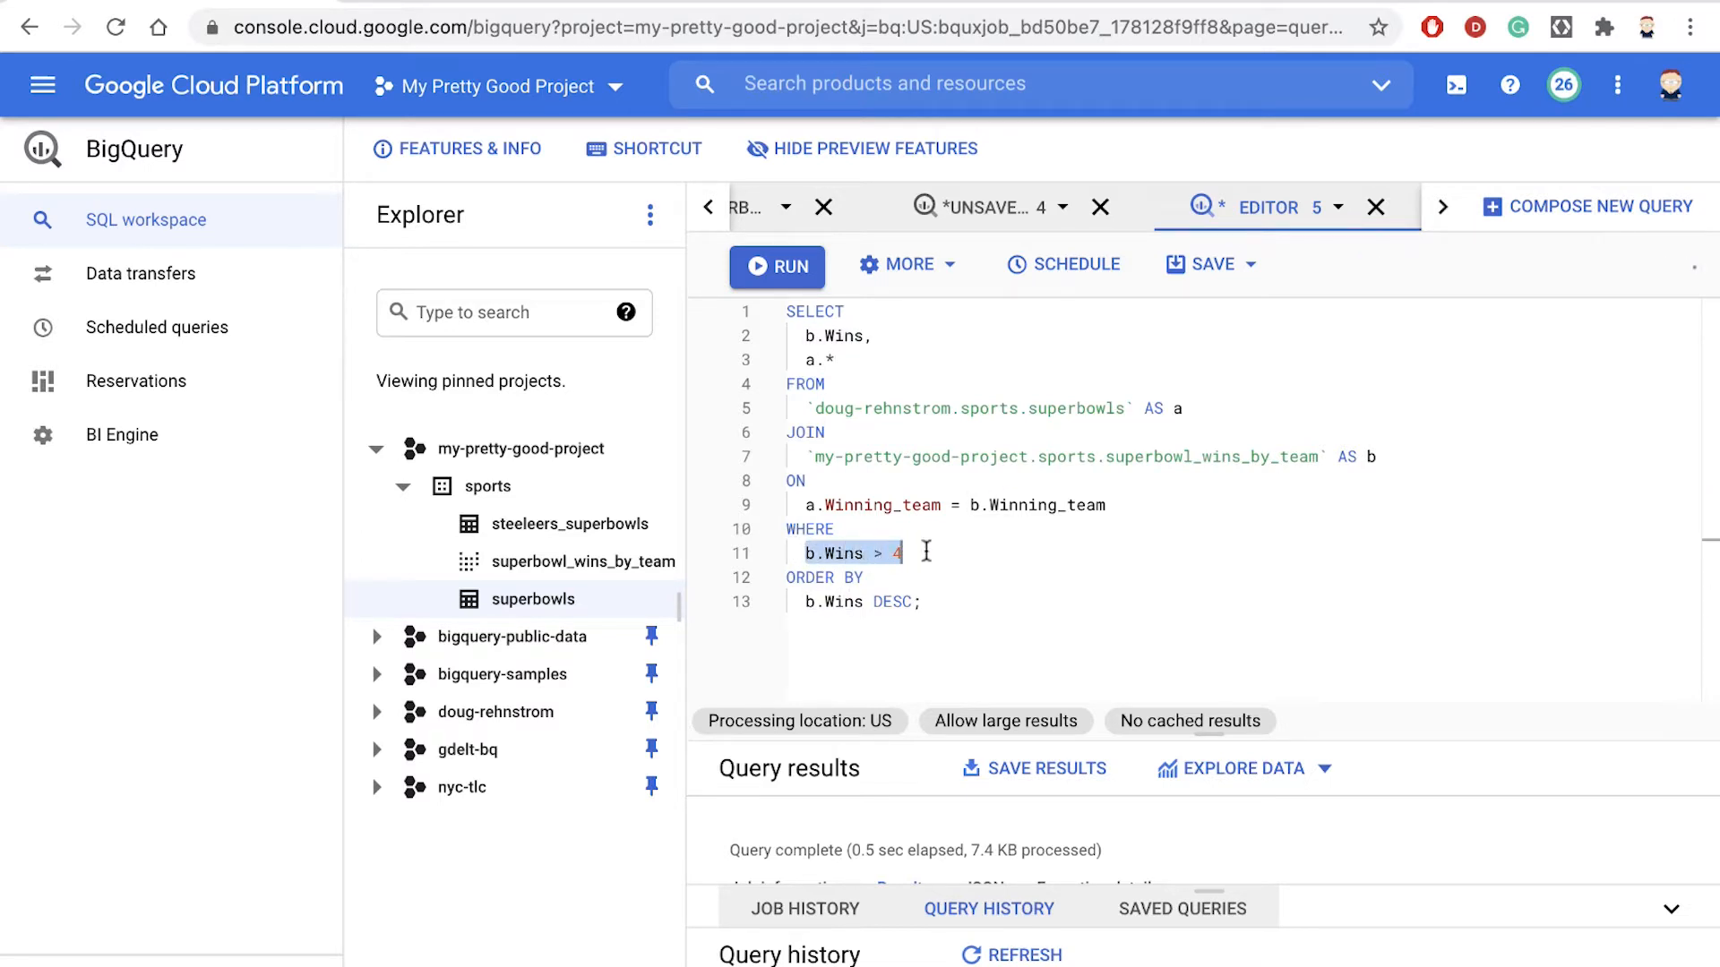
click(926, 550)
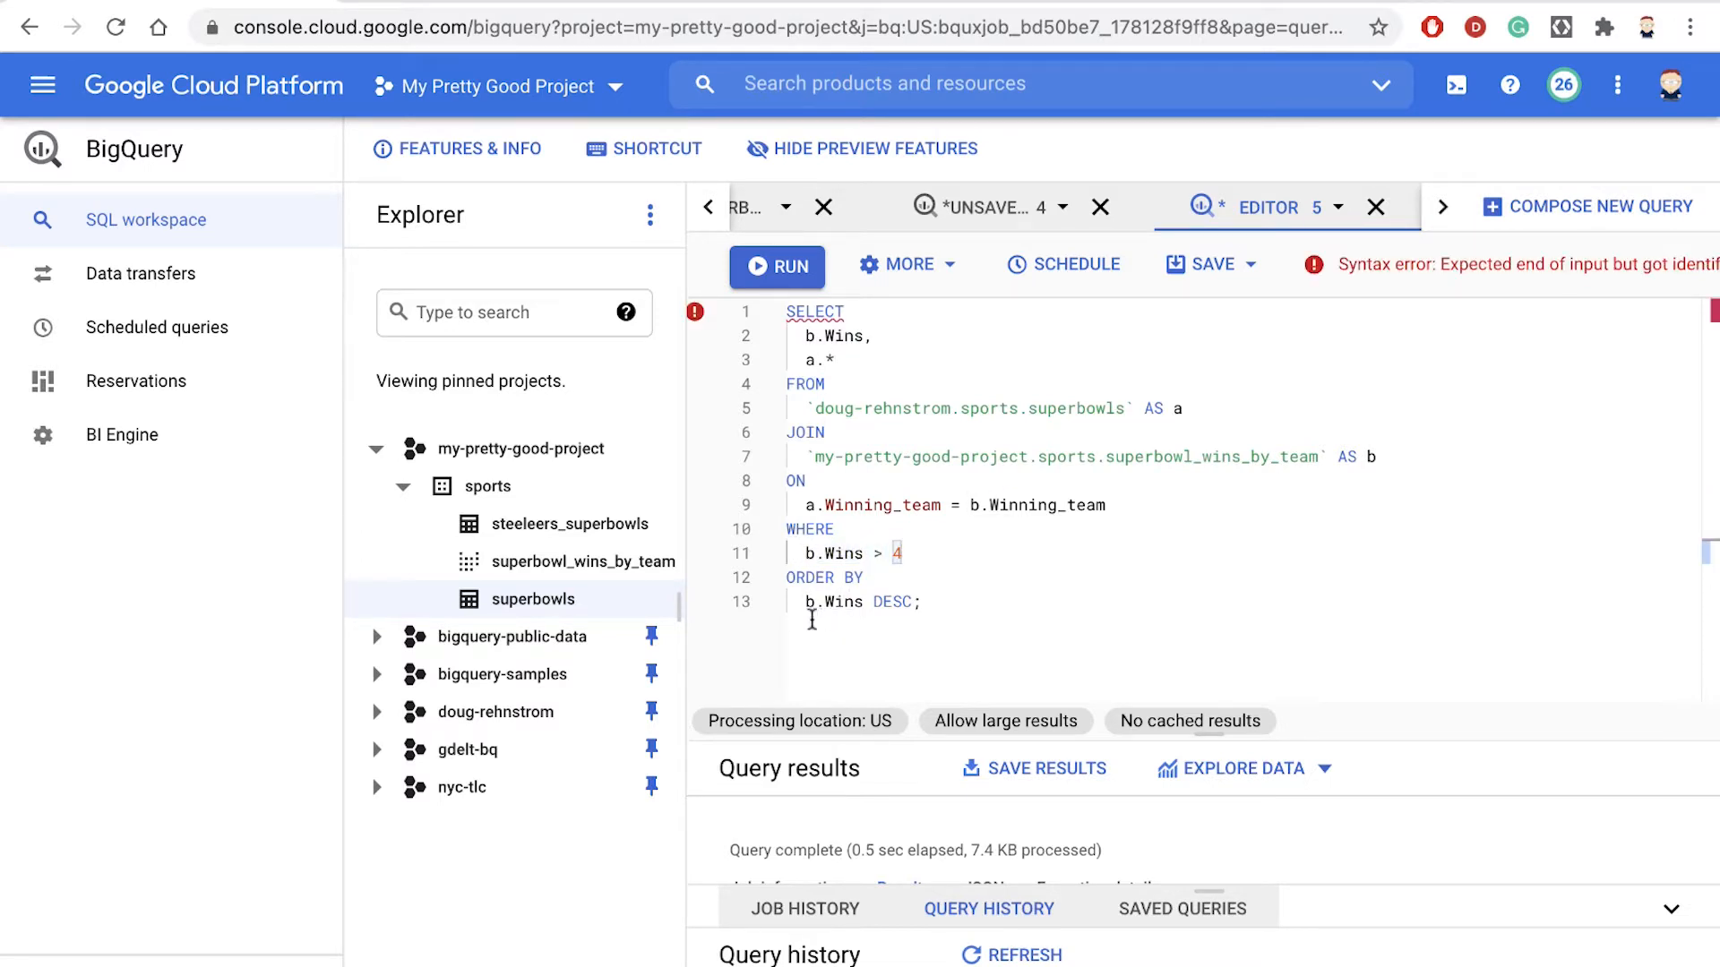
drag(796, 603, 865, 604)
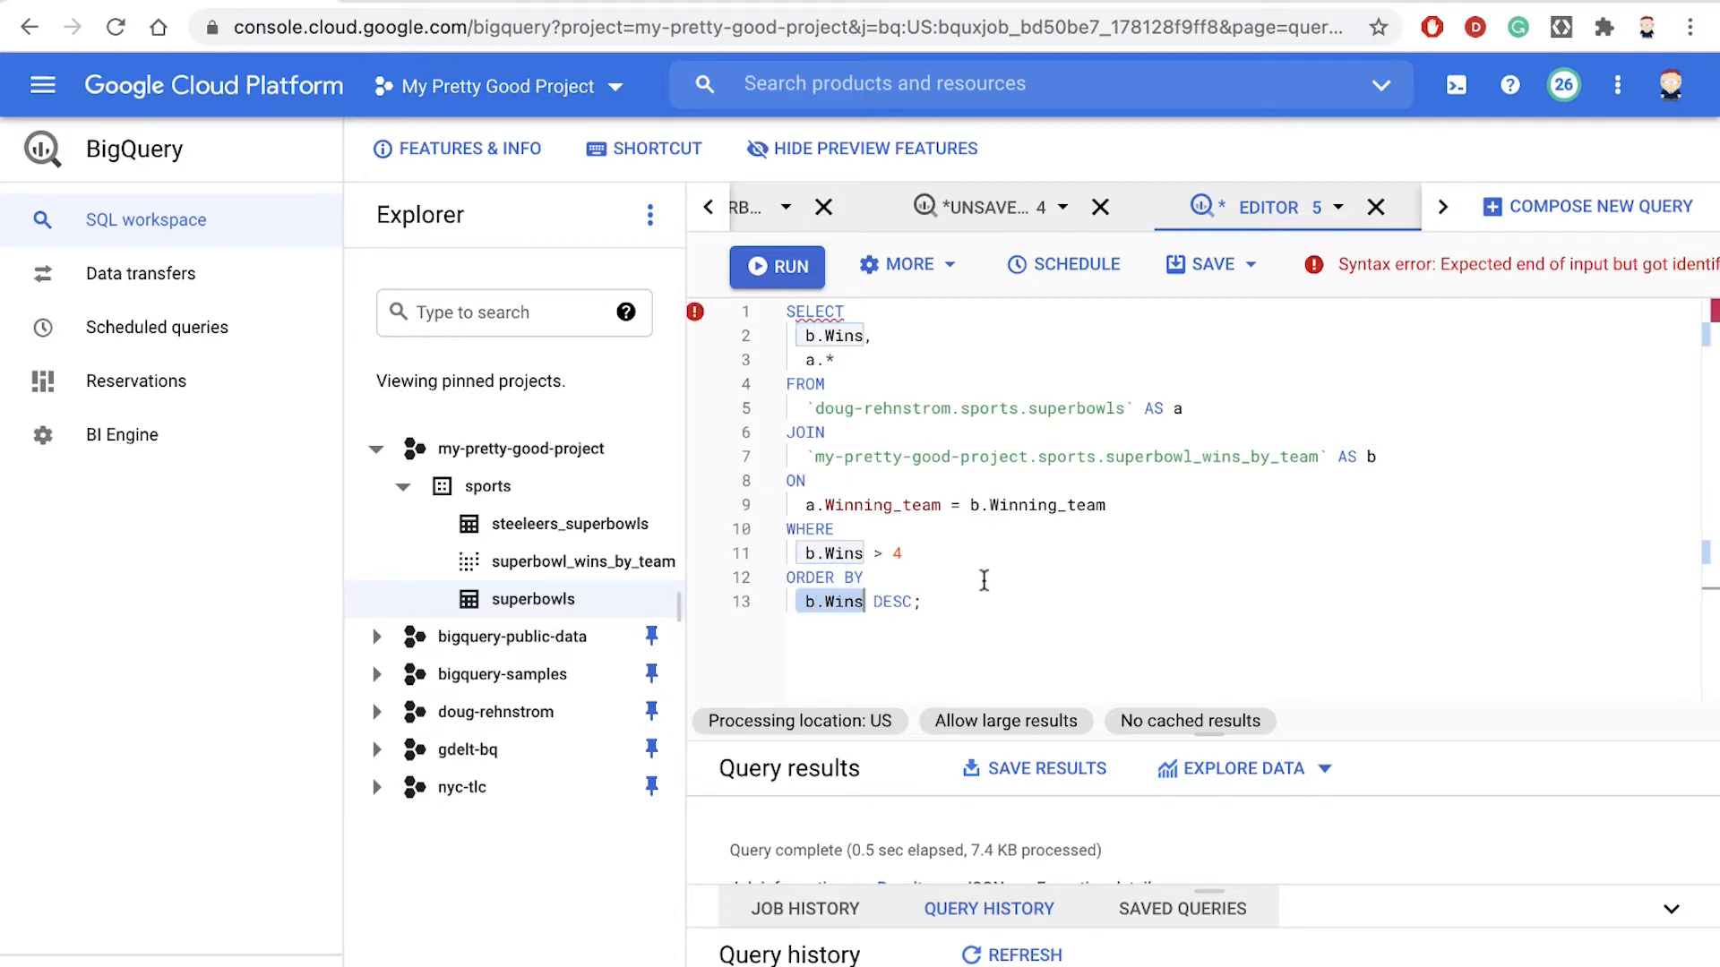
click(983, 580)
click(780, 285)
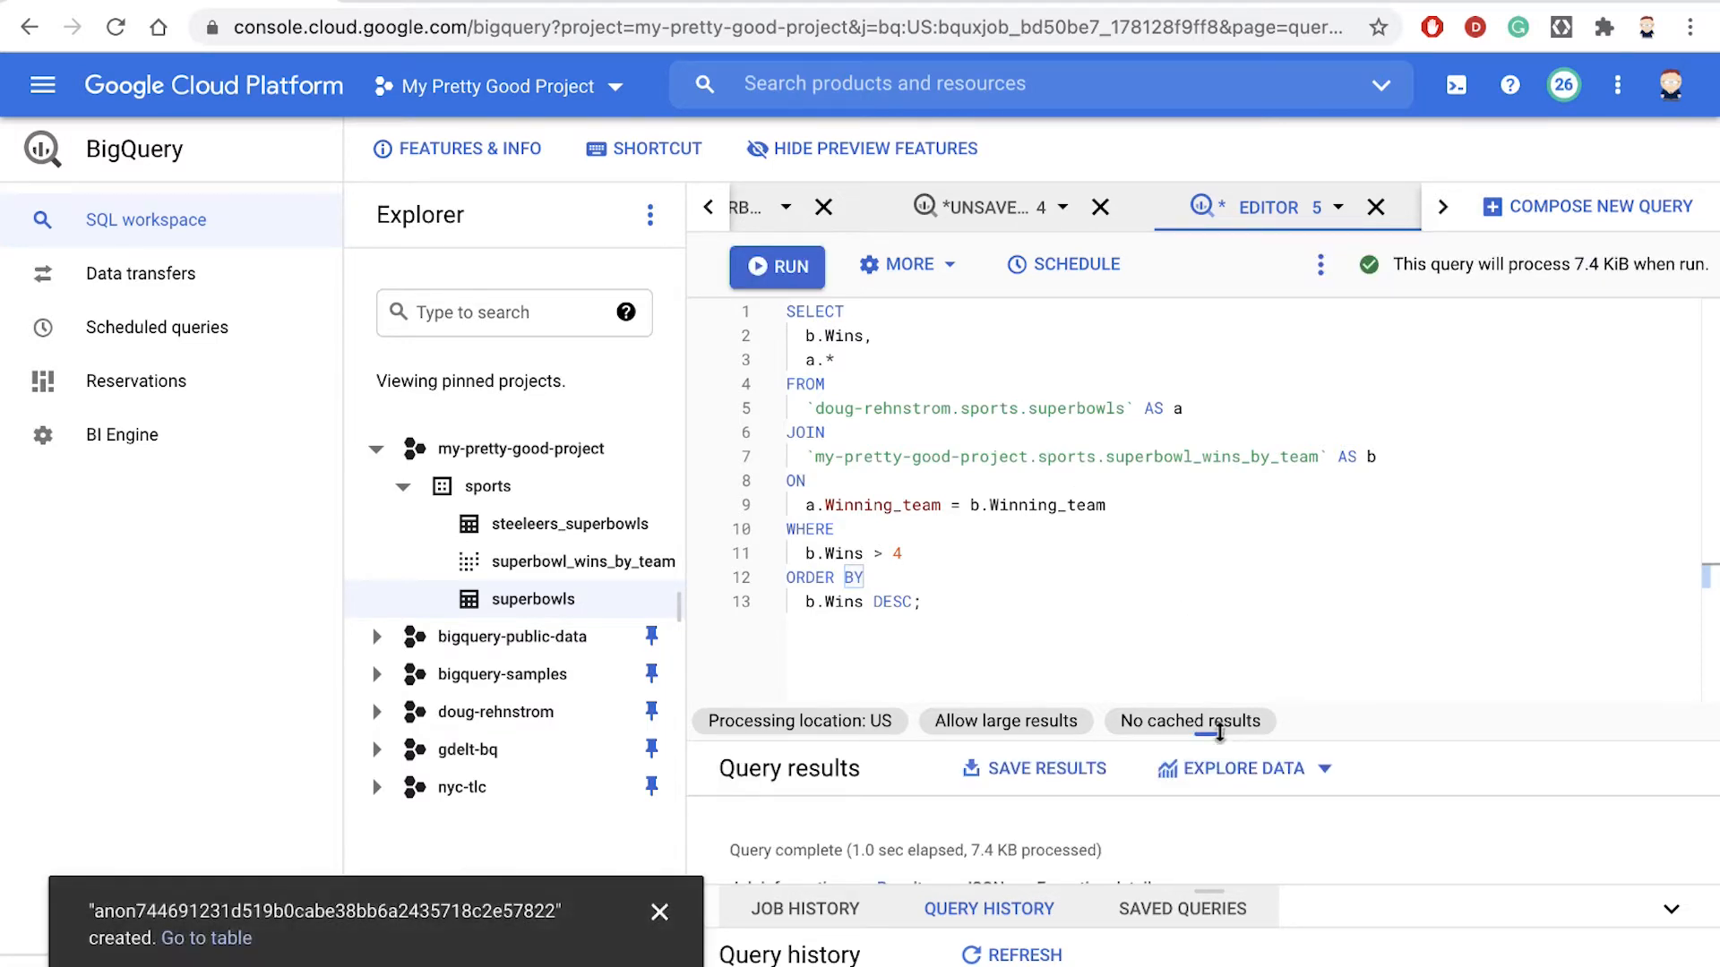
- Enlarge the query results and examine how the rows are ordered by Wins and Date
drag(1219, 732, 1195, 361)
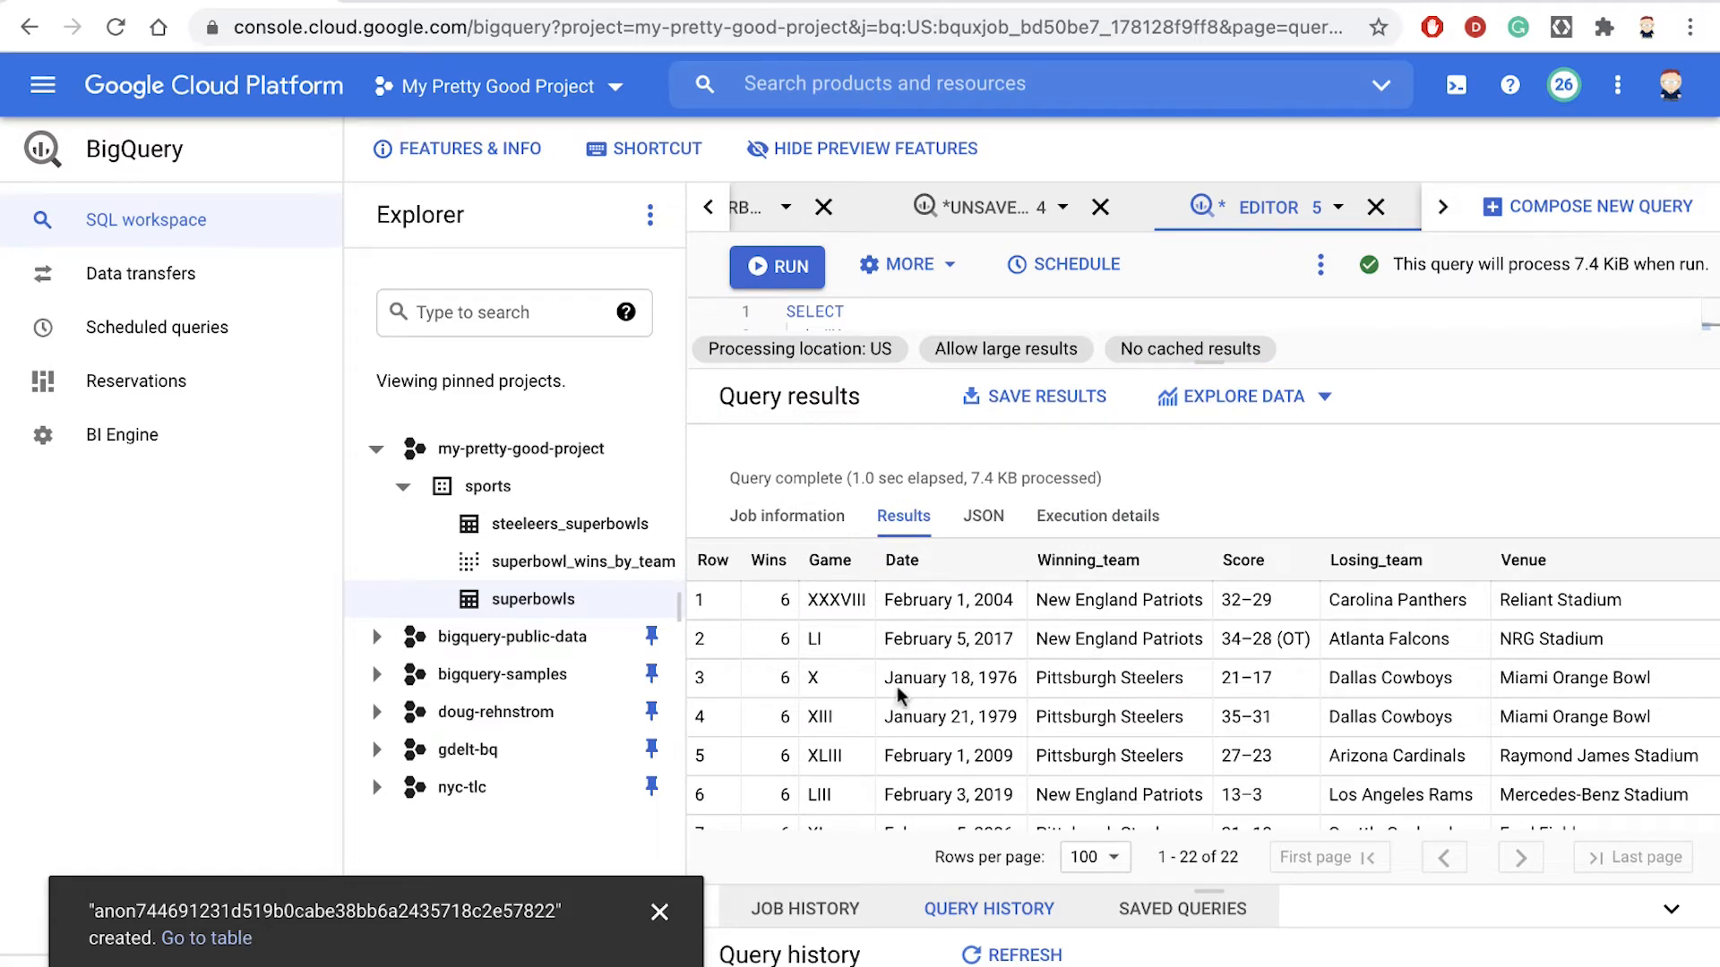
scroll(778, 670, down, 1)
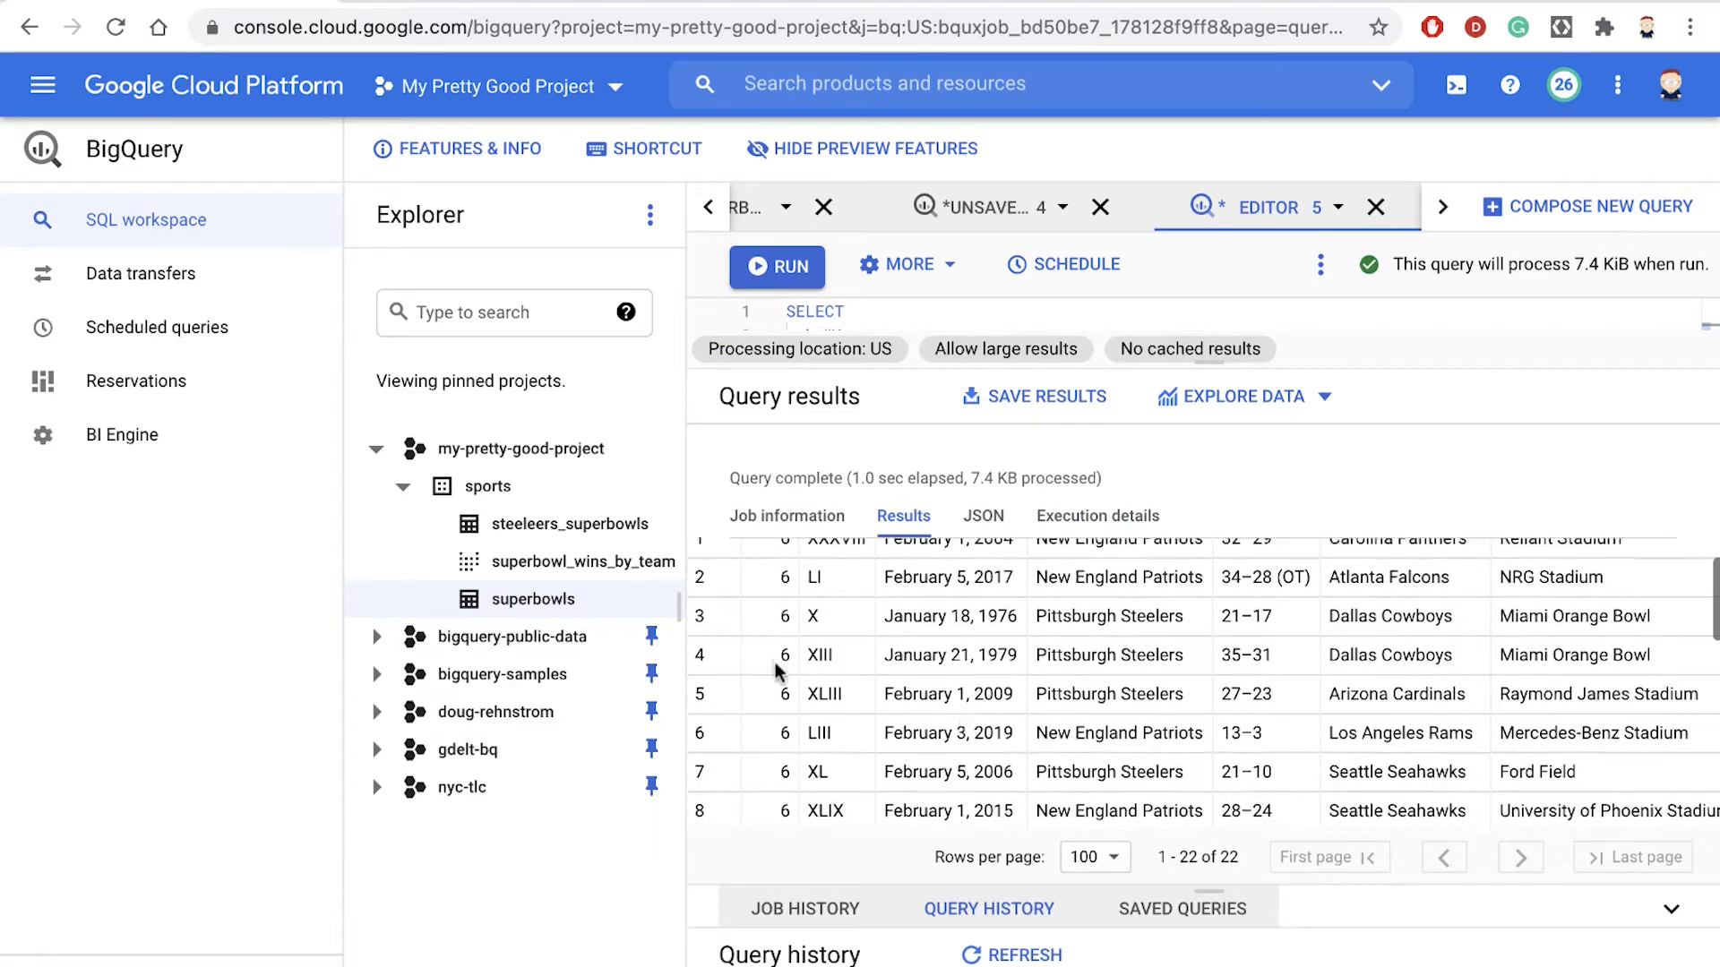
scroll(776, 670, down, 5)
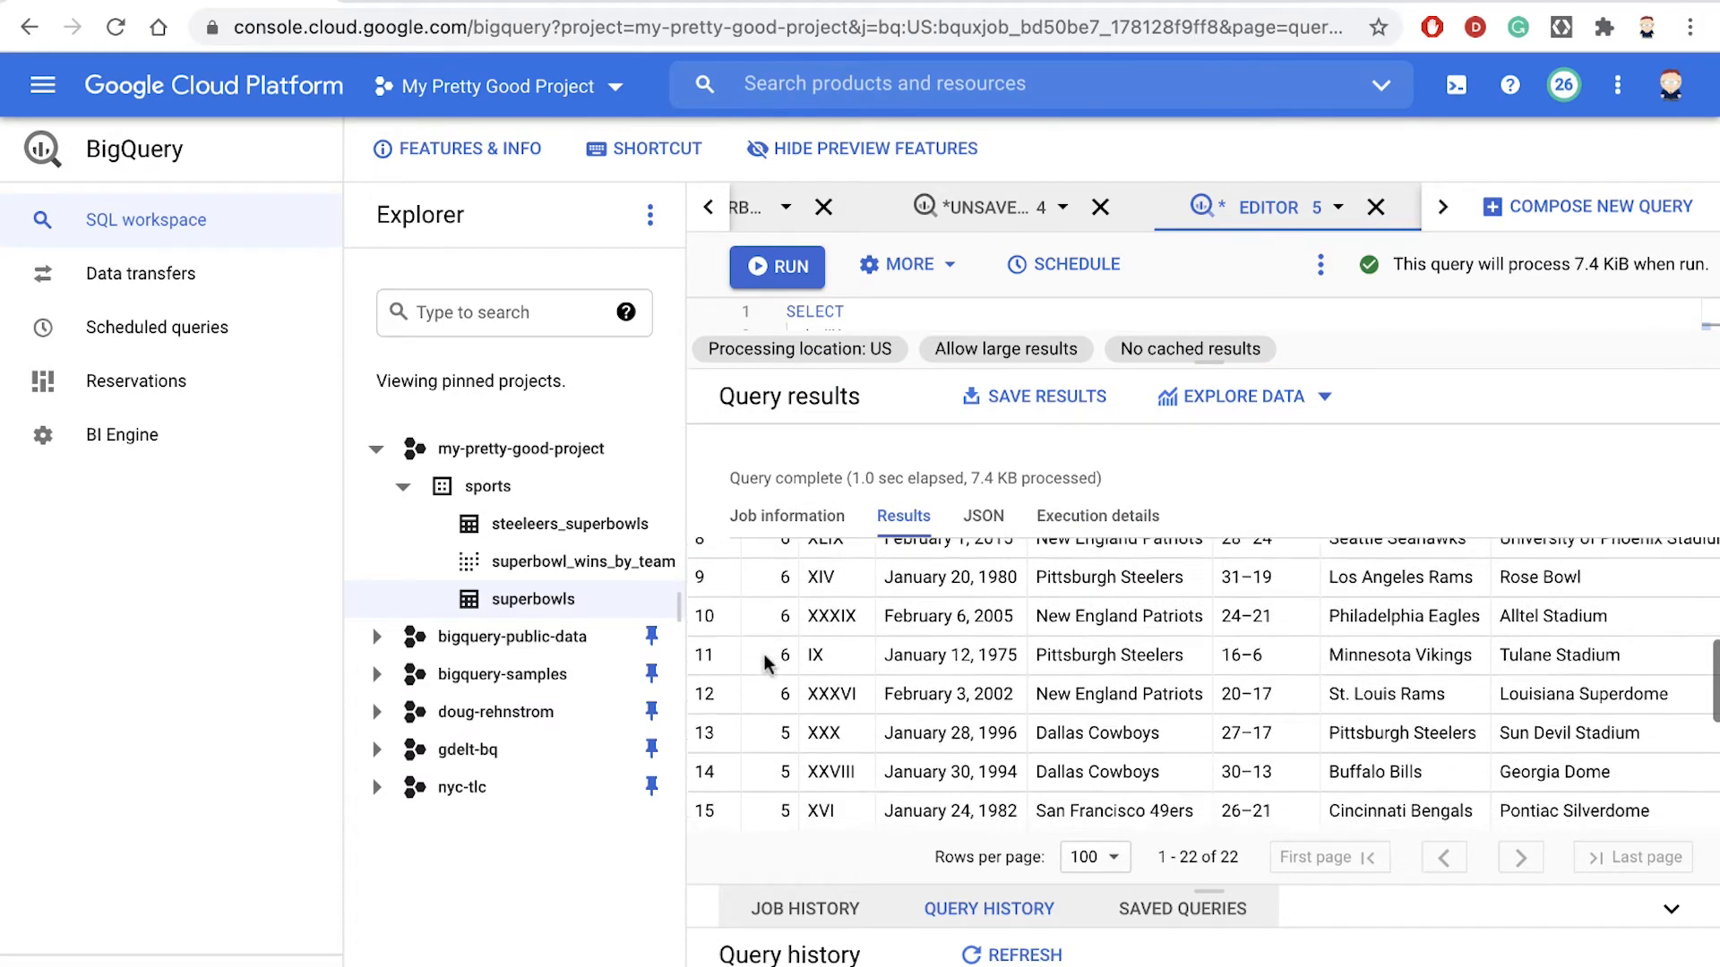
scroll(764, 662, down, 5)
scroll(765, 663, up, 5)
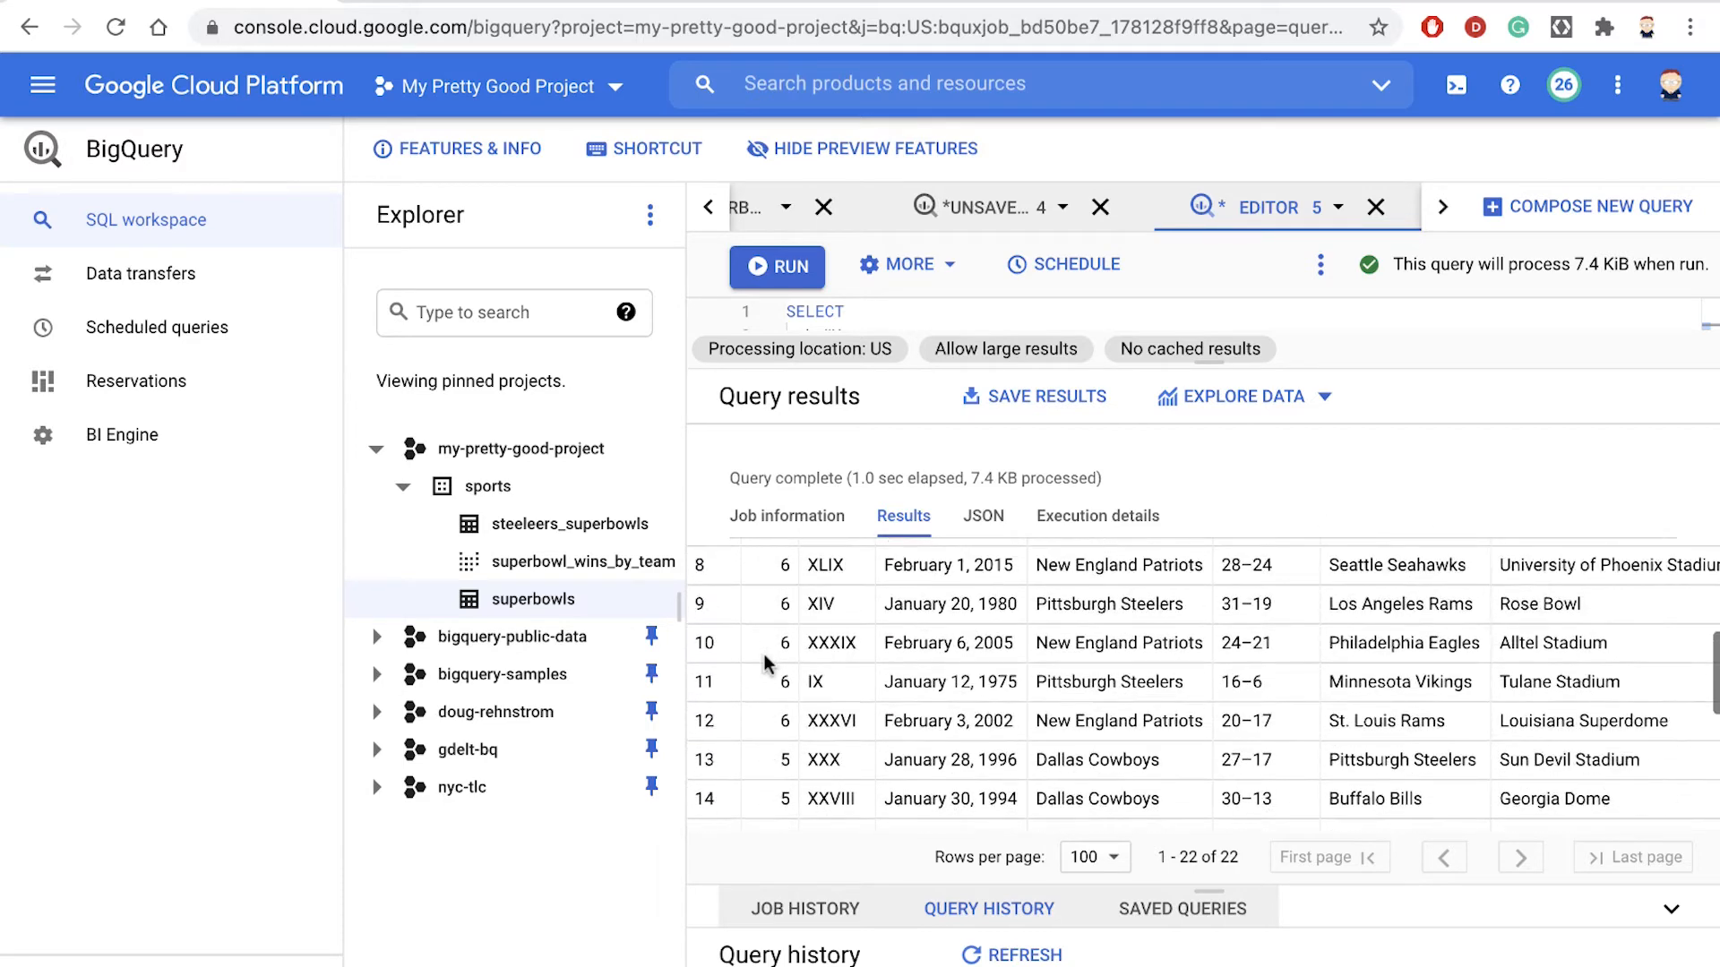
scroll(765, 656, up, 5)
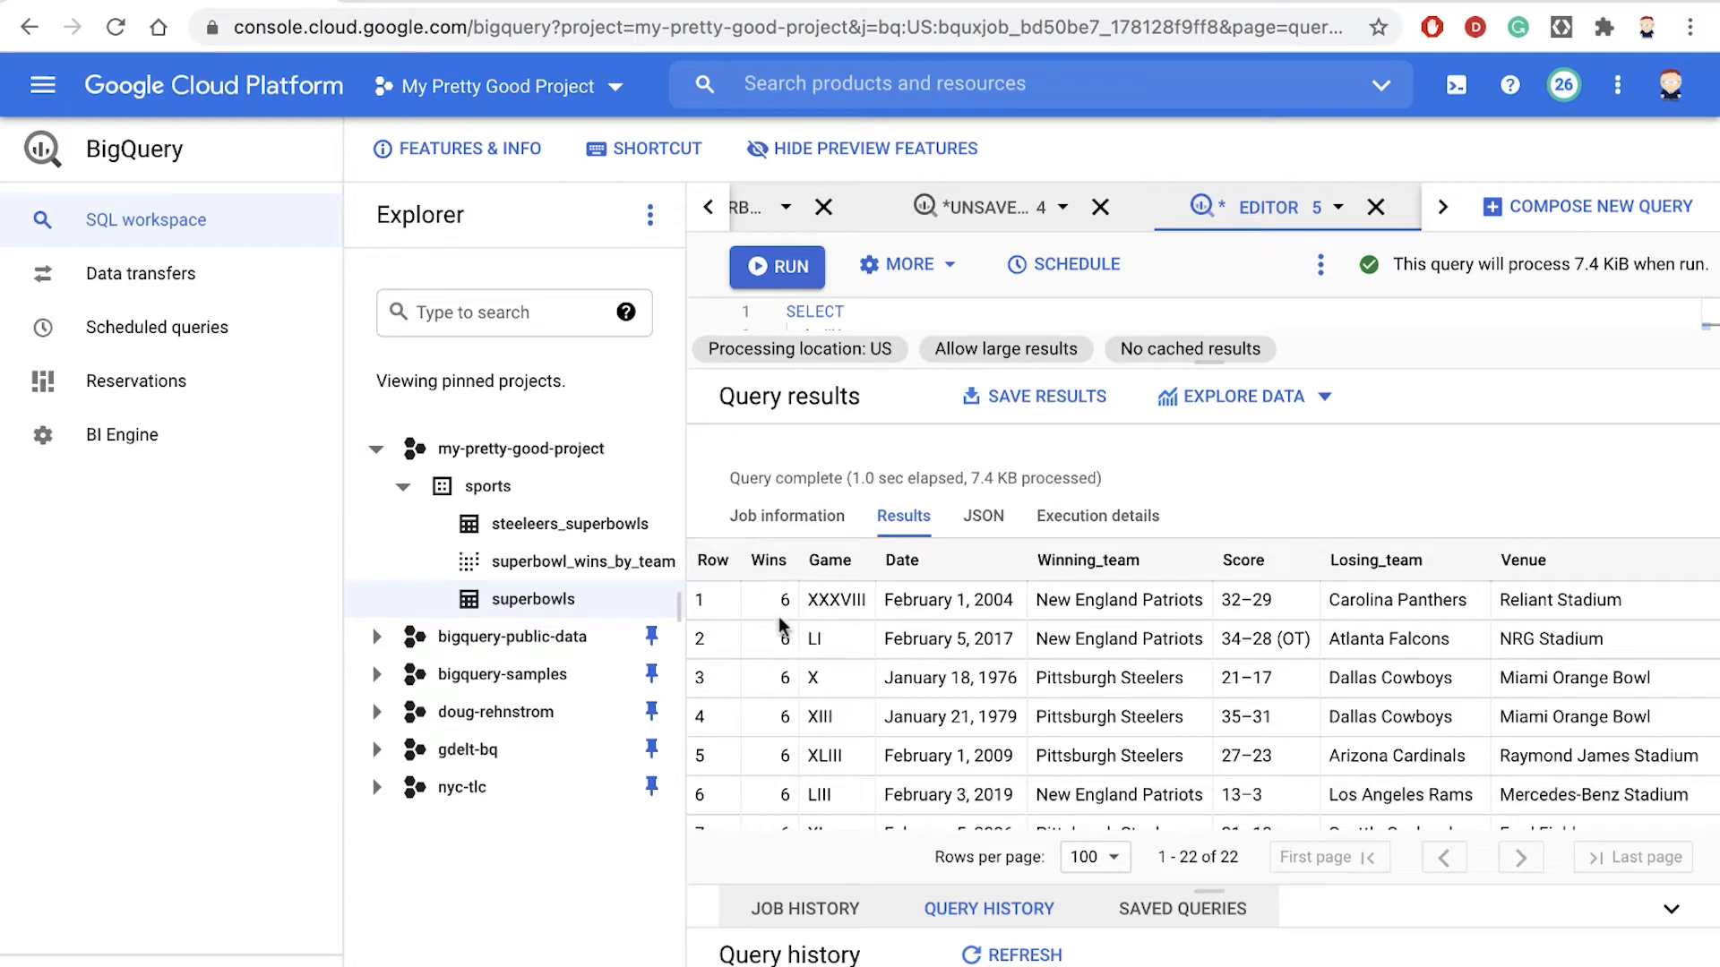
drag(913, 598, 1032, 673)
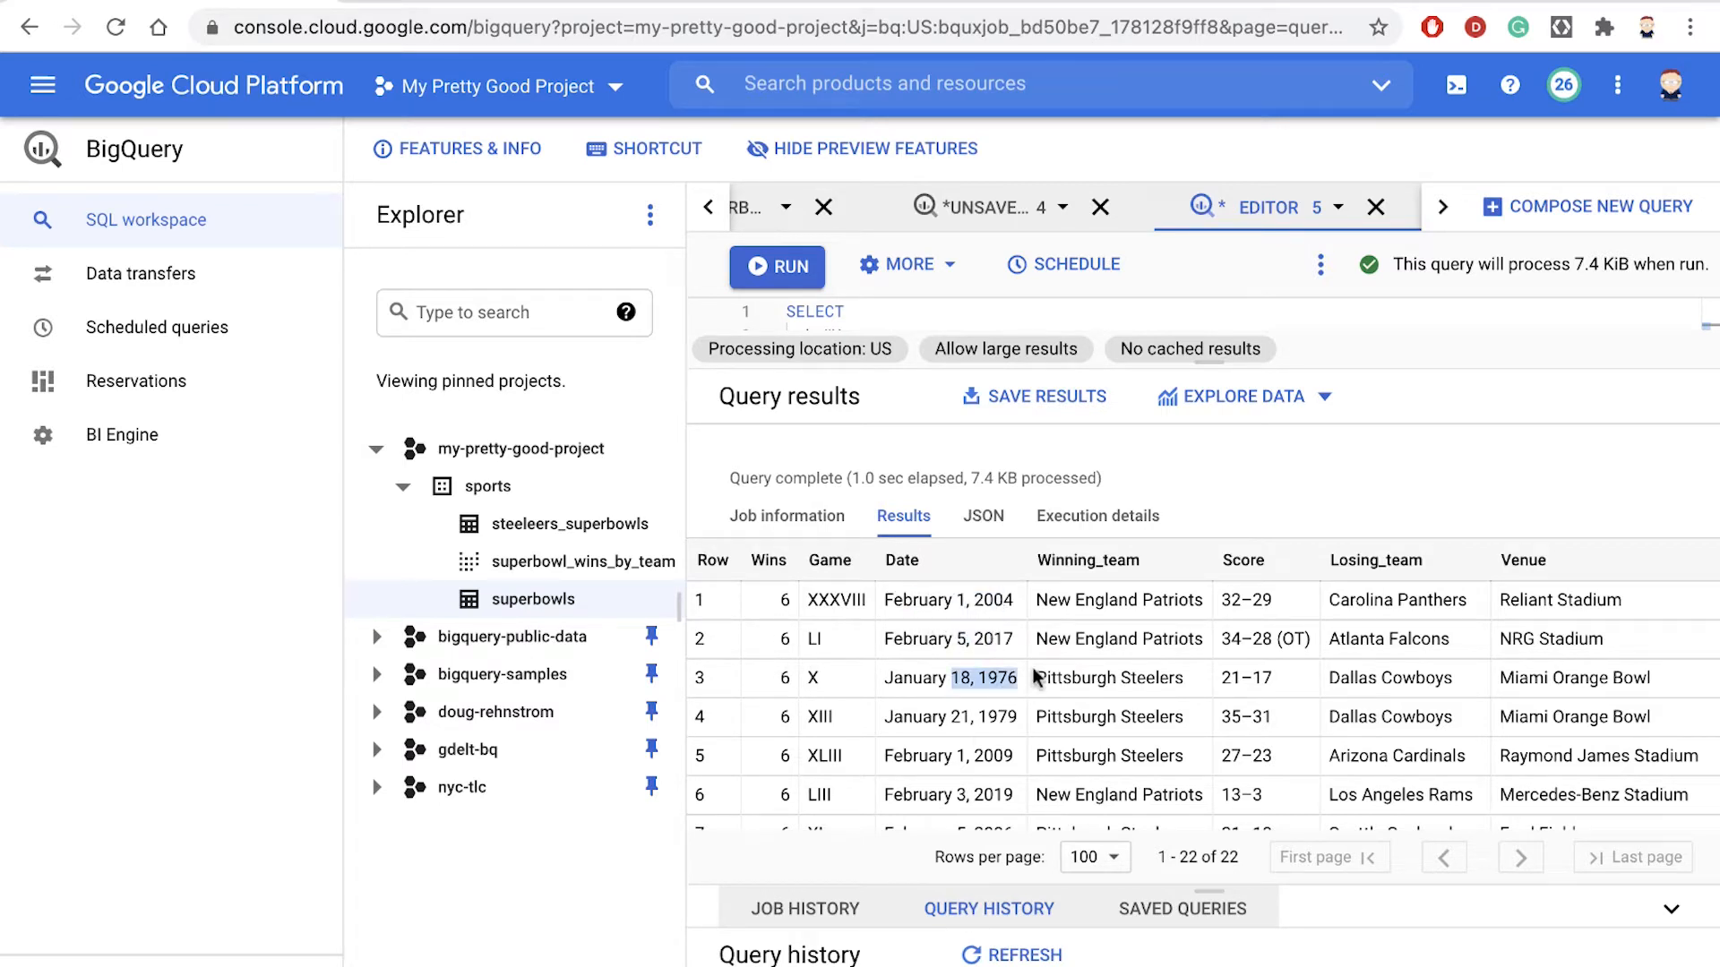
click(975, 735)
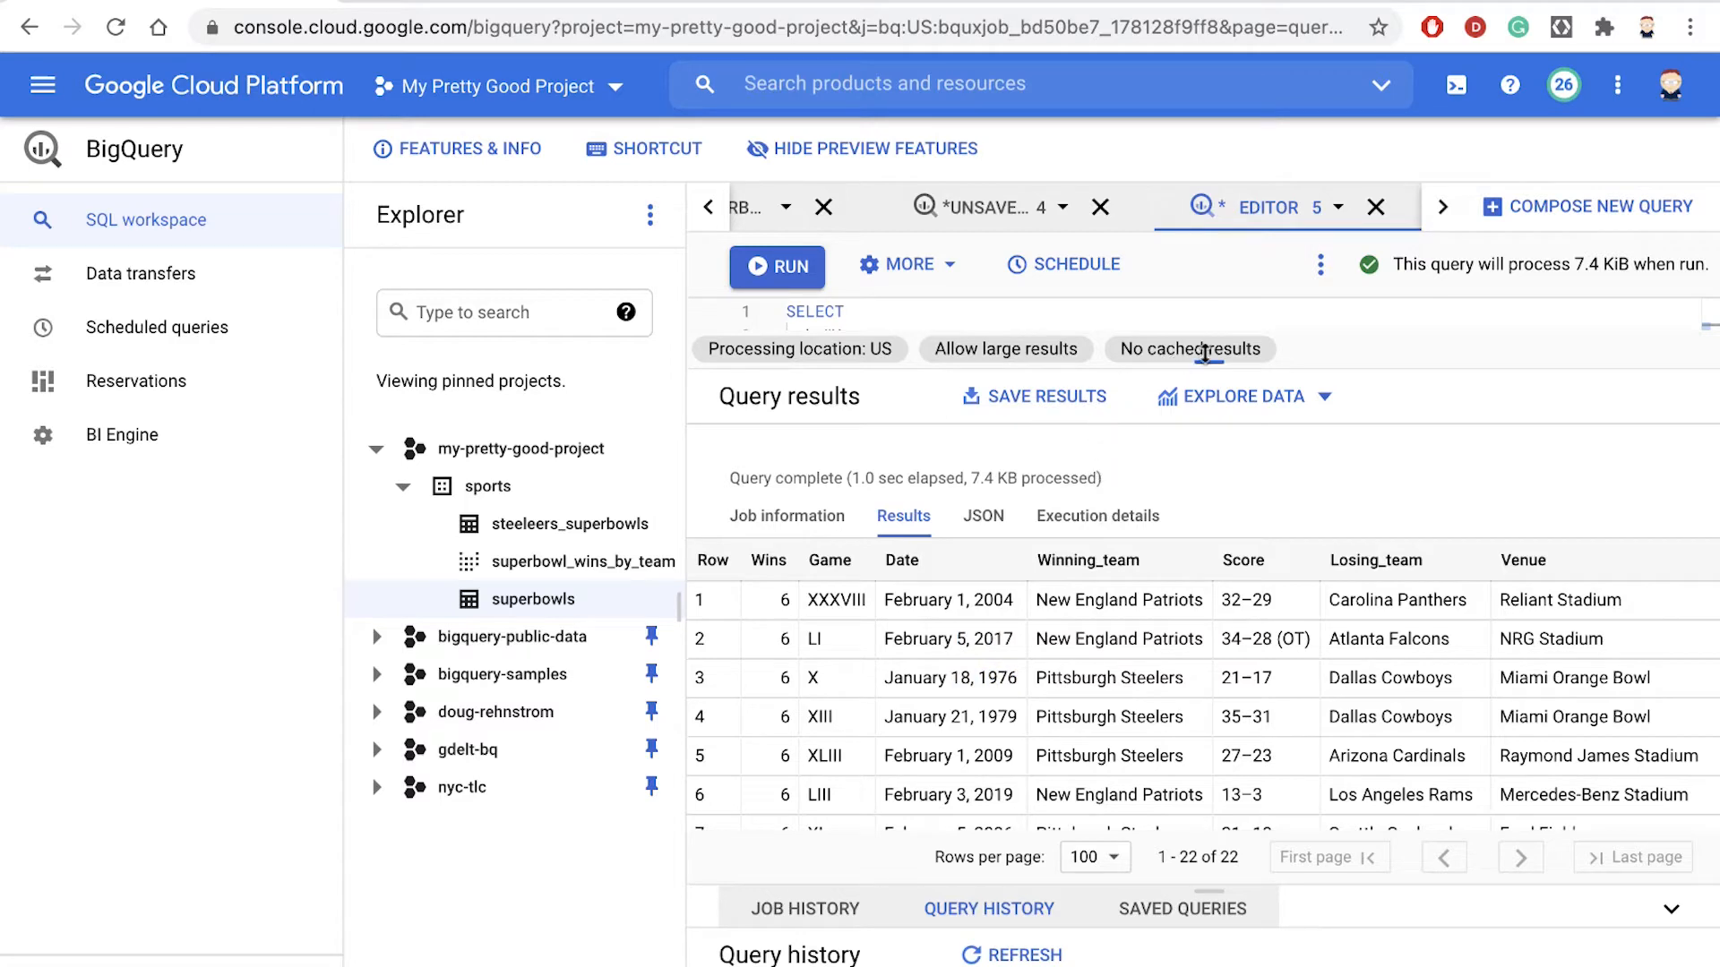
- Add a.Date ASC as a second sort key after b.Wins DESC in the ORDER BY clause and rerun the query
drag(1201, 360, 1200, 810)
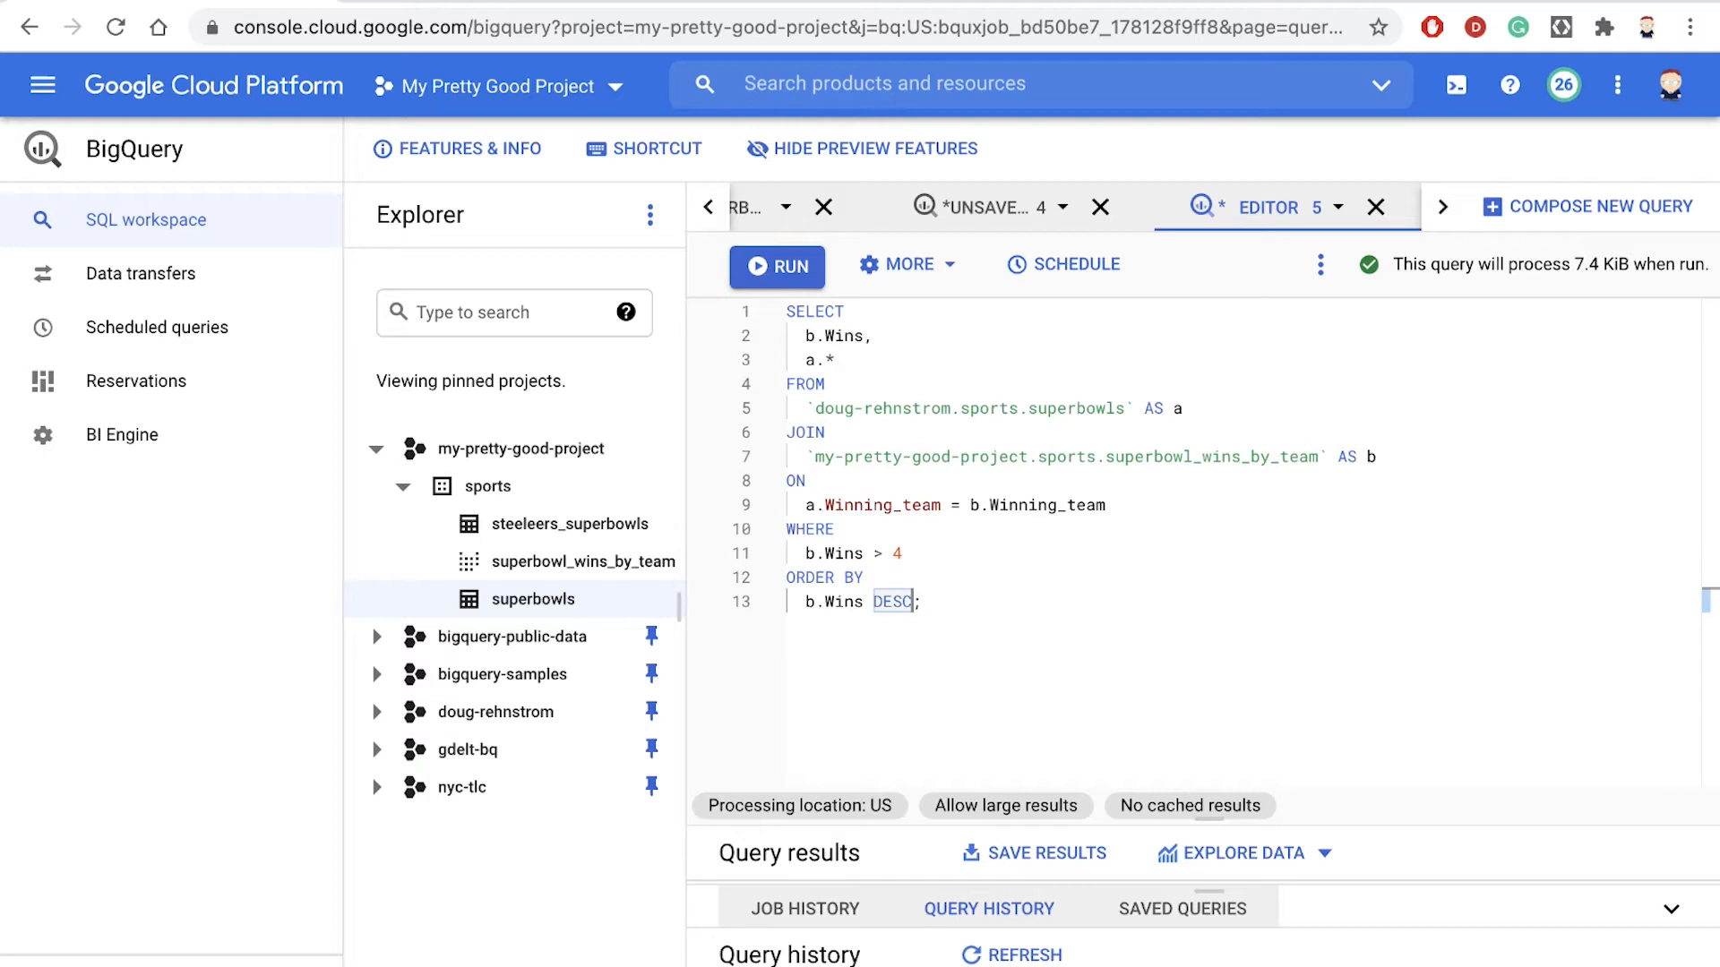
text(, )
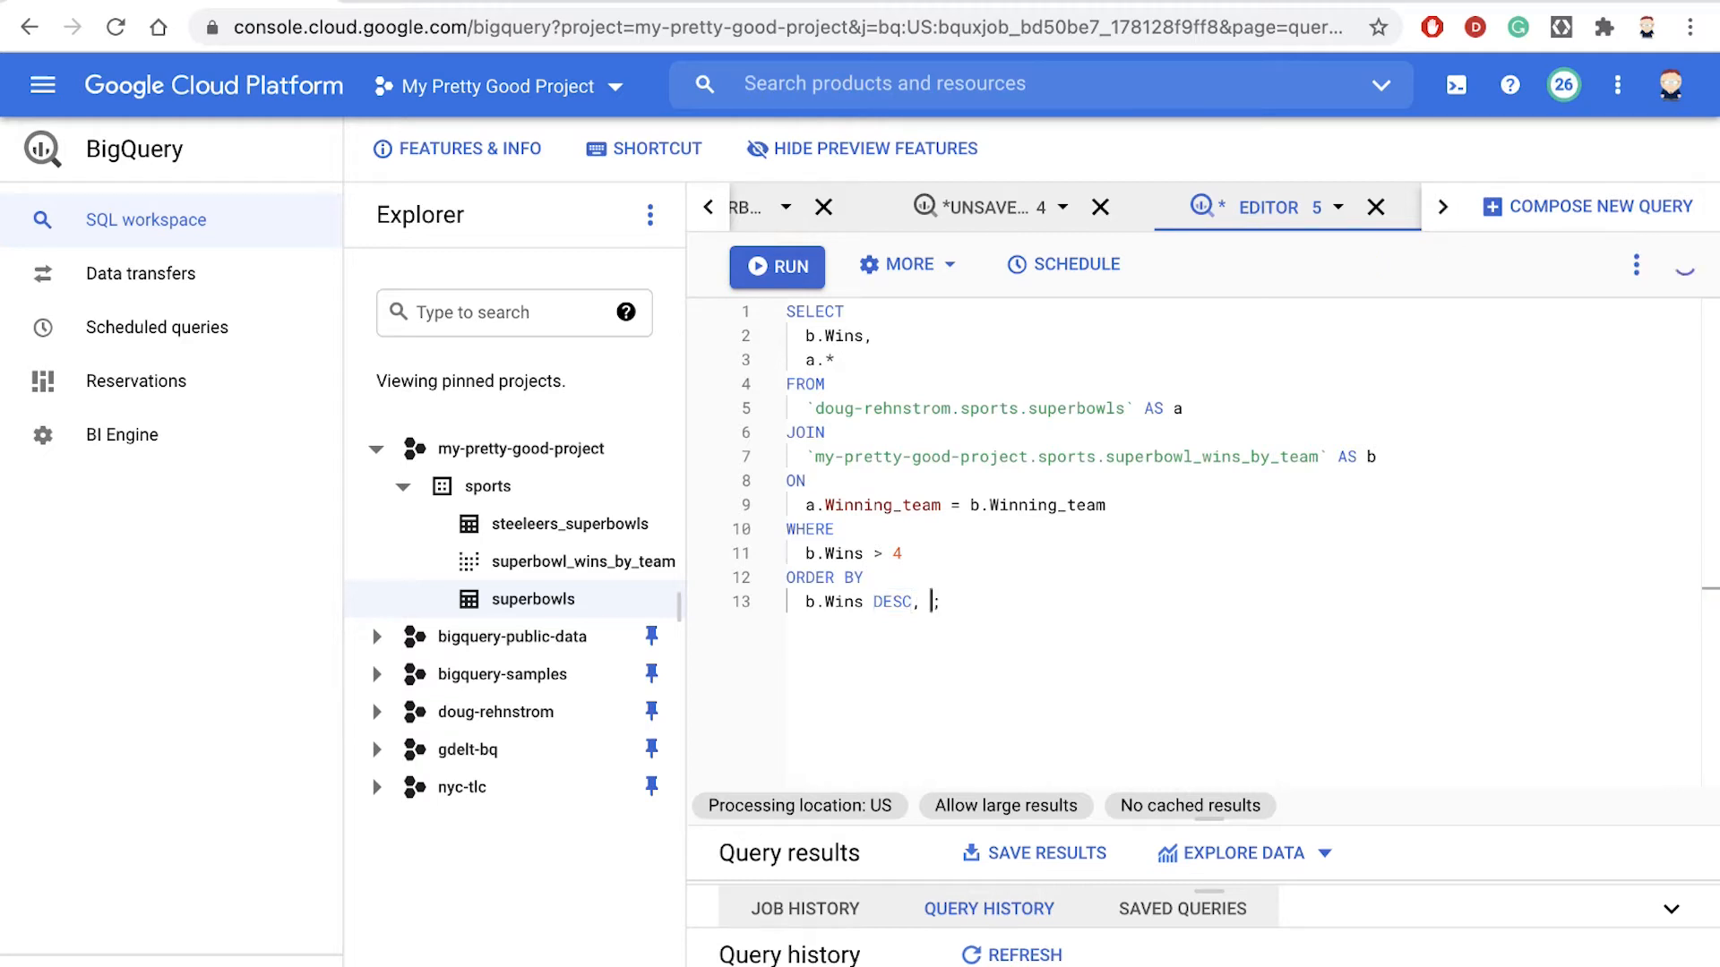
text(a.Date )
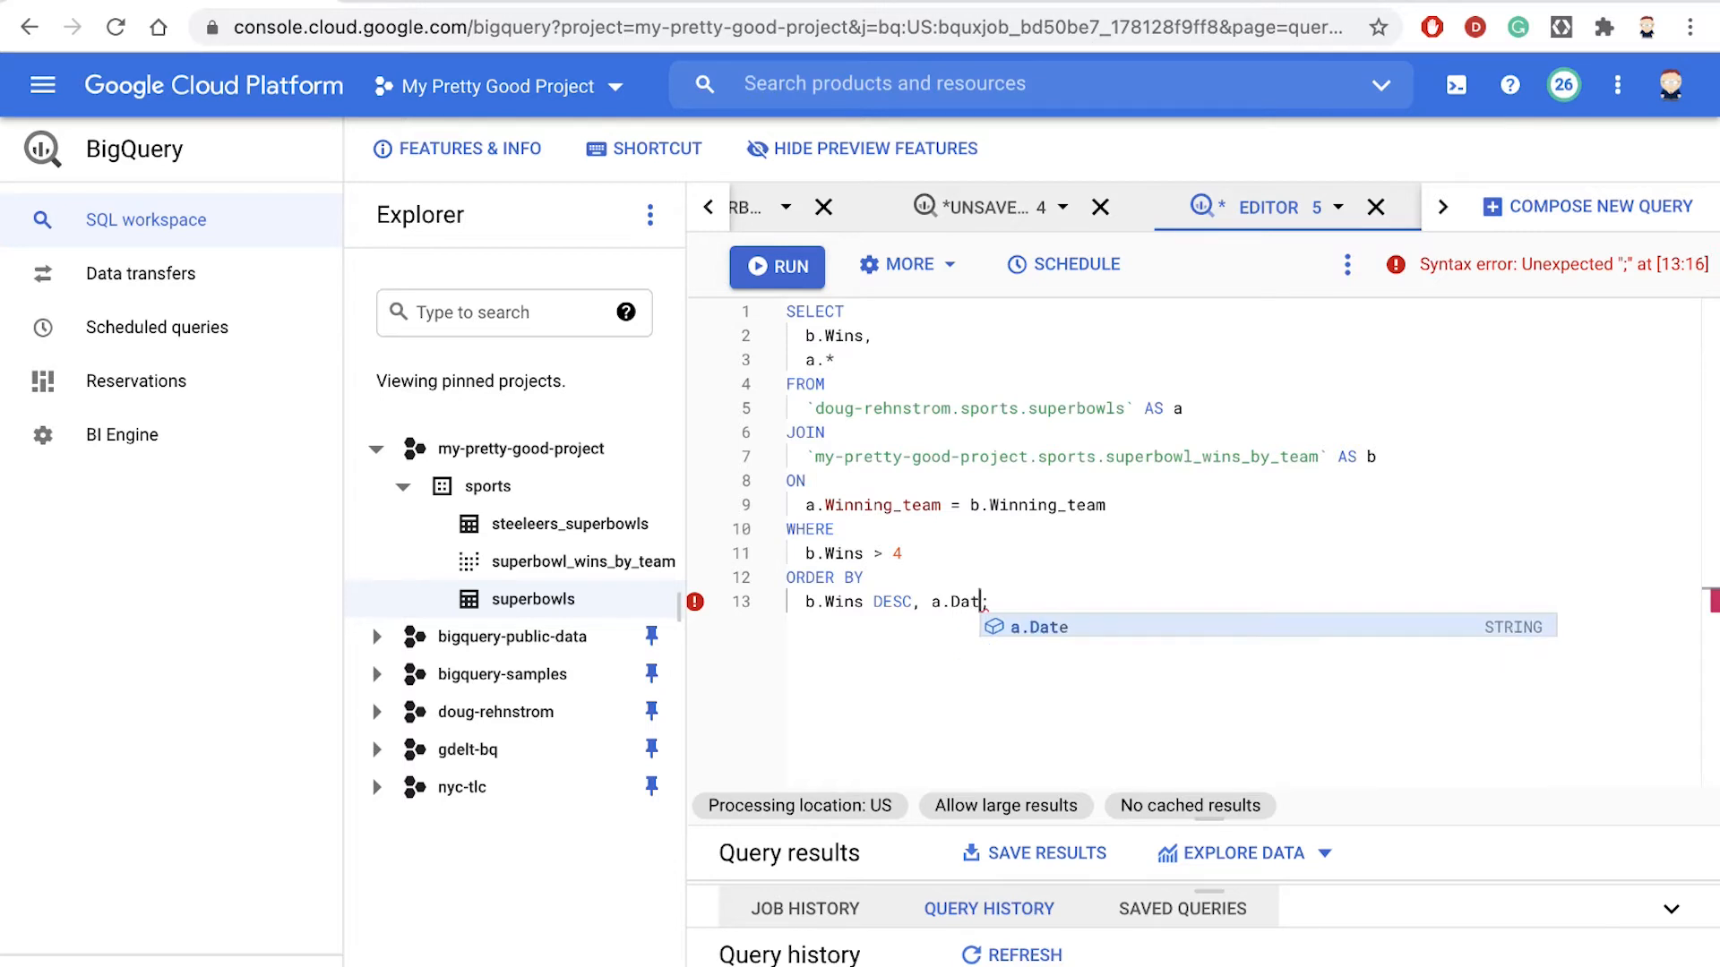
text(ASC)
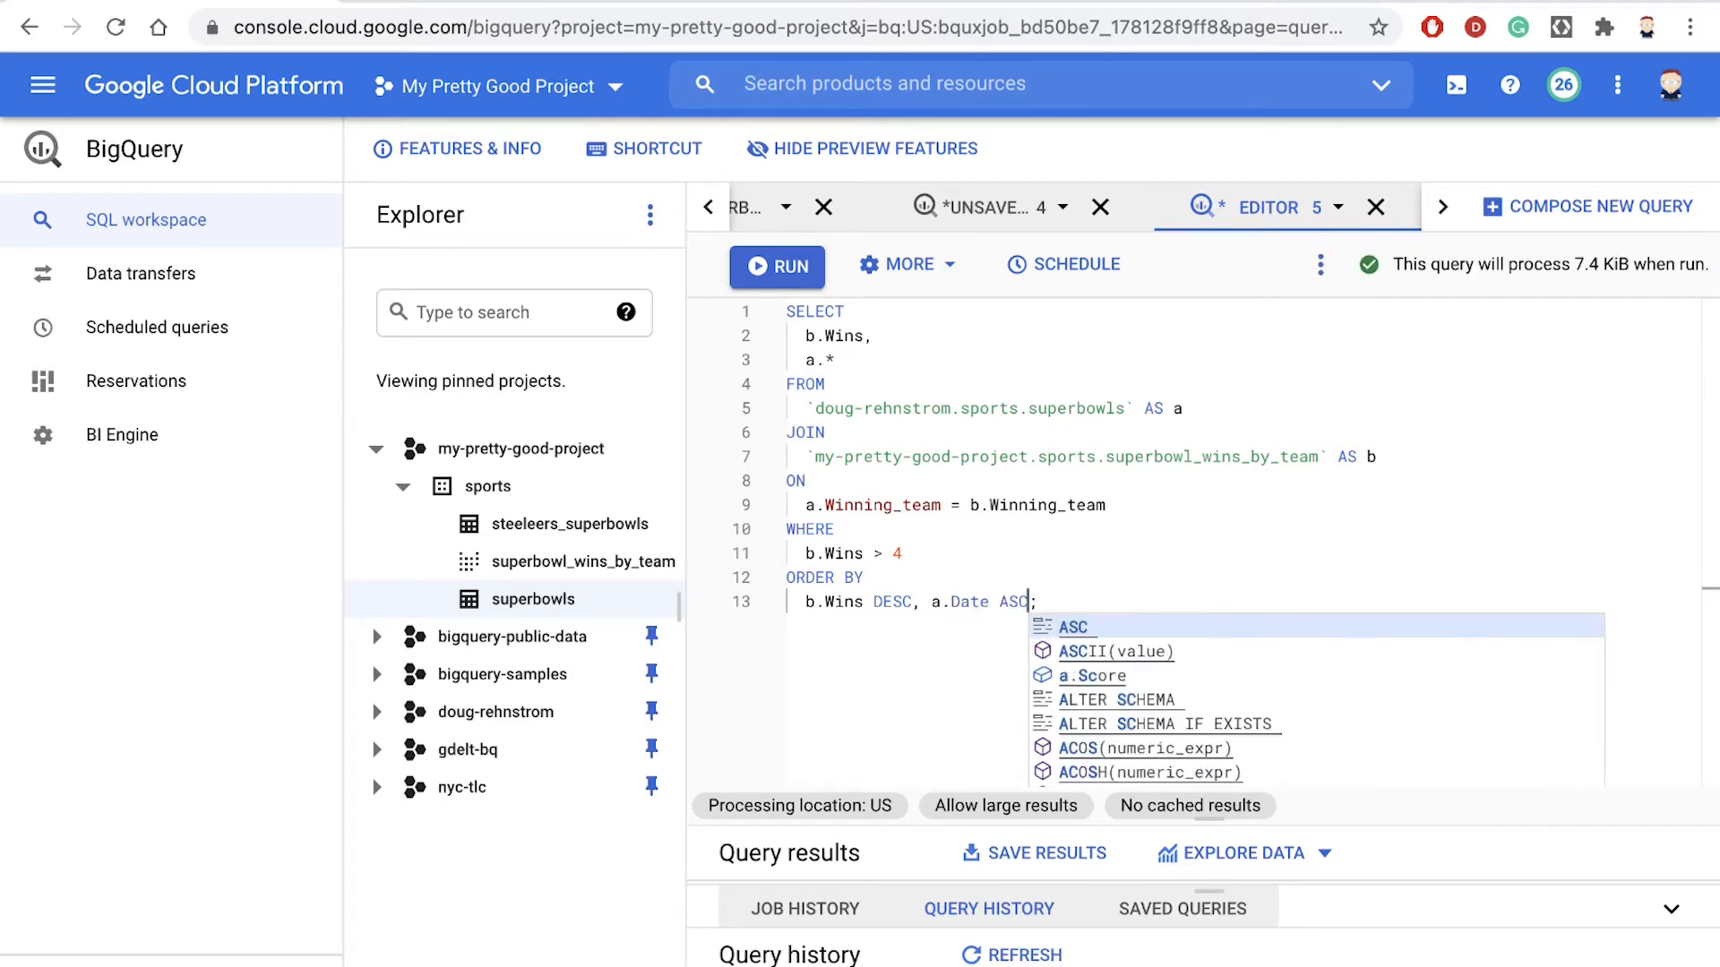
key(Escape)
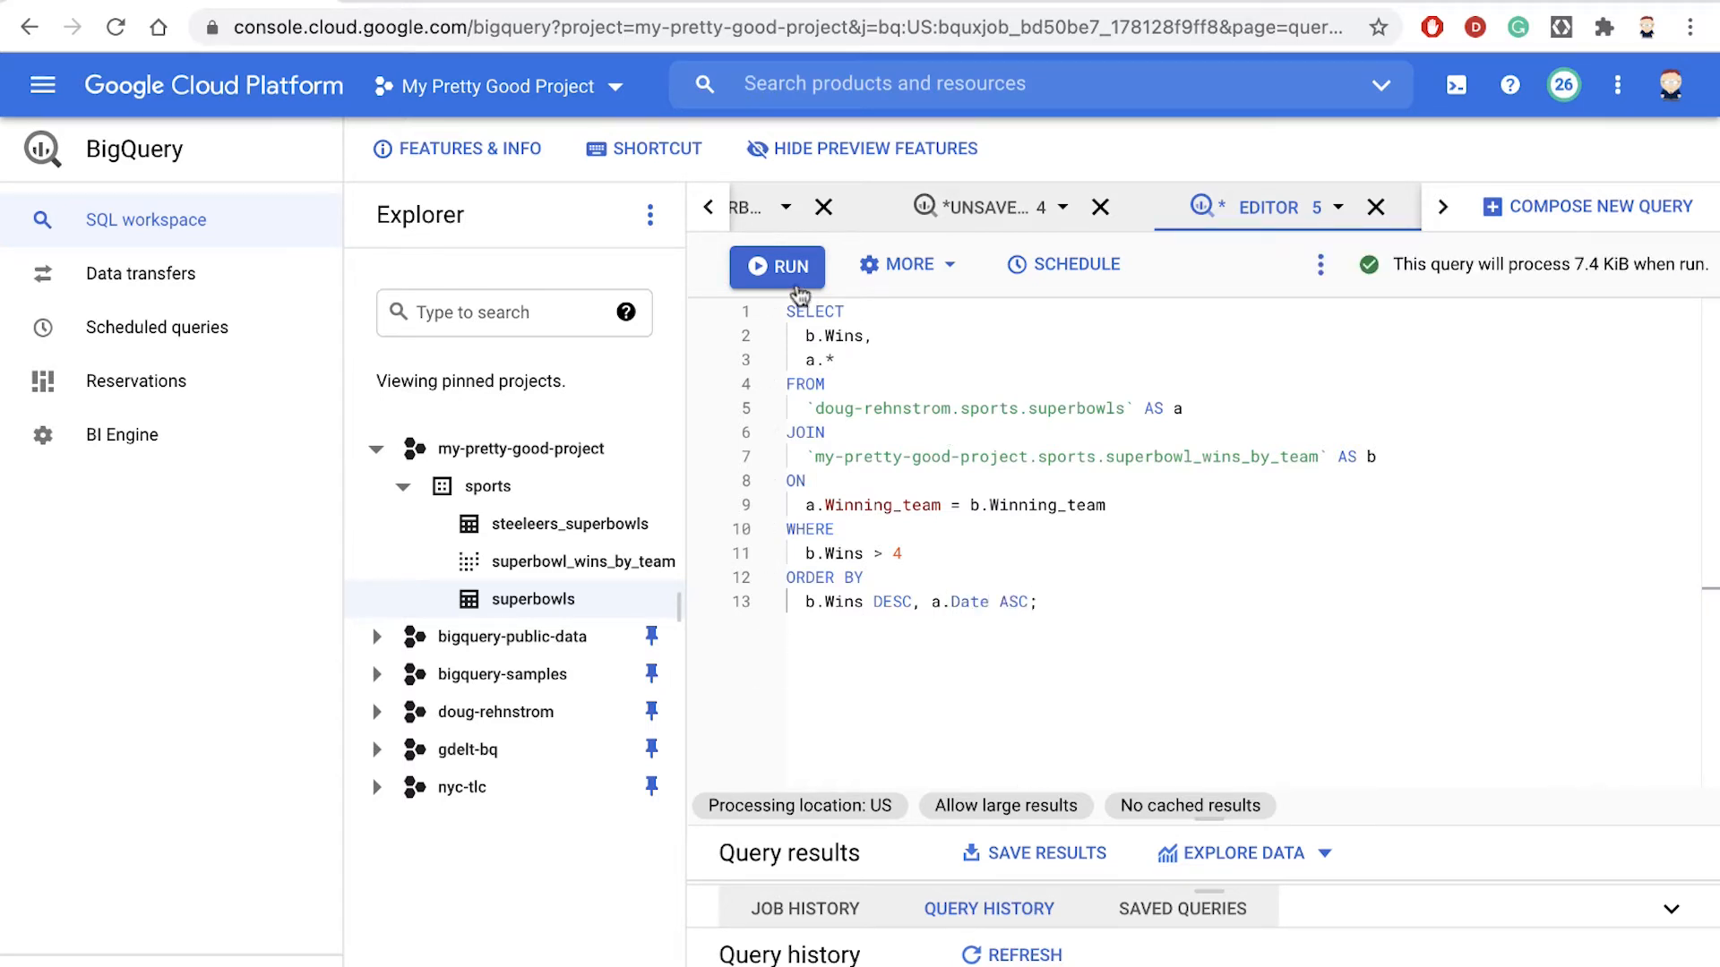
click(781, 273)
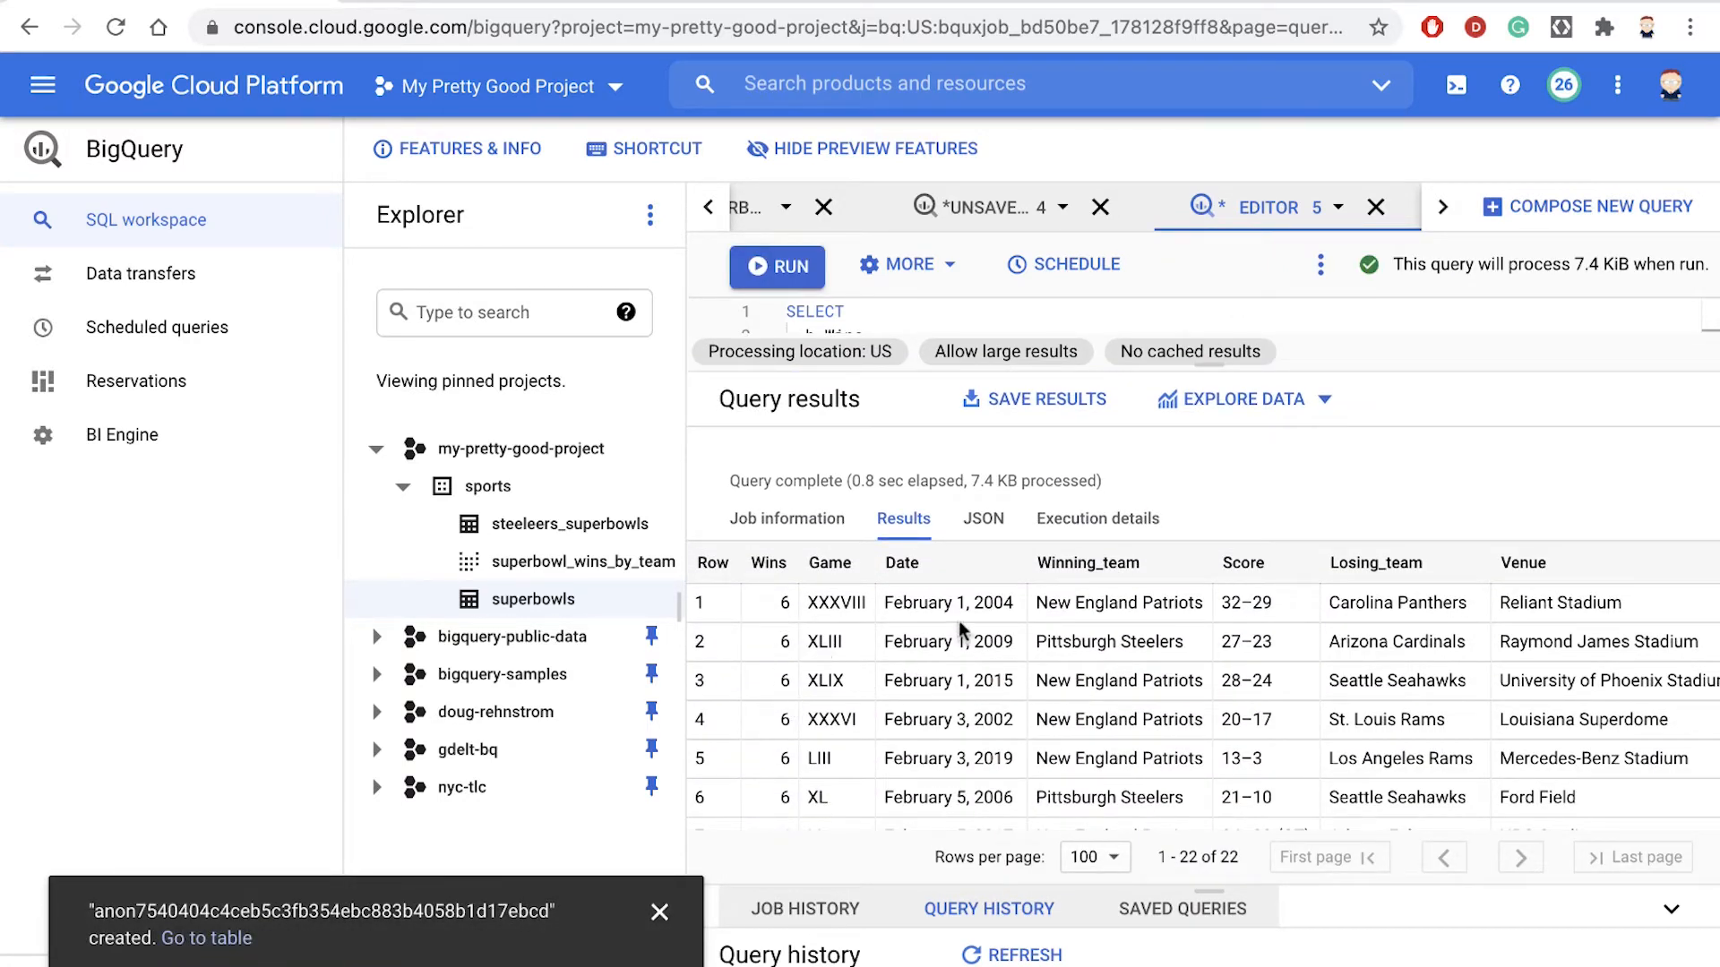
- Examine the Date column throughout the new results to see whether the rows are in chronological order
drag(966, 602, 995, 603)
double_click(992, 719)
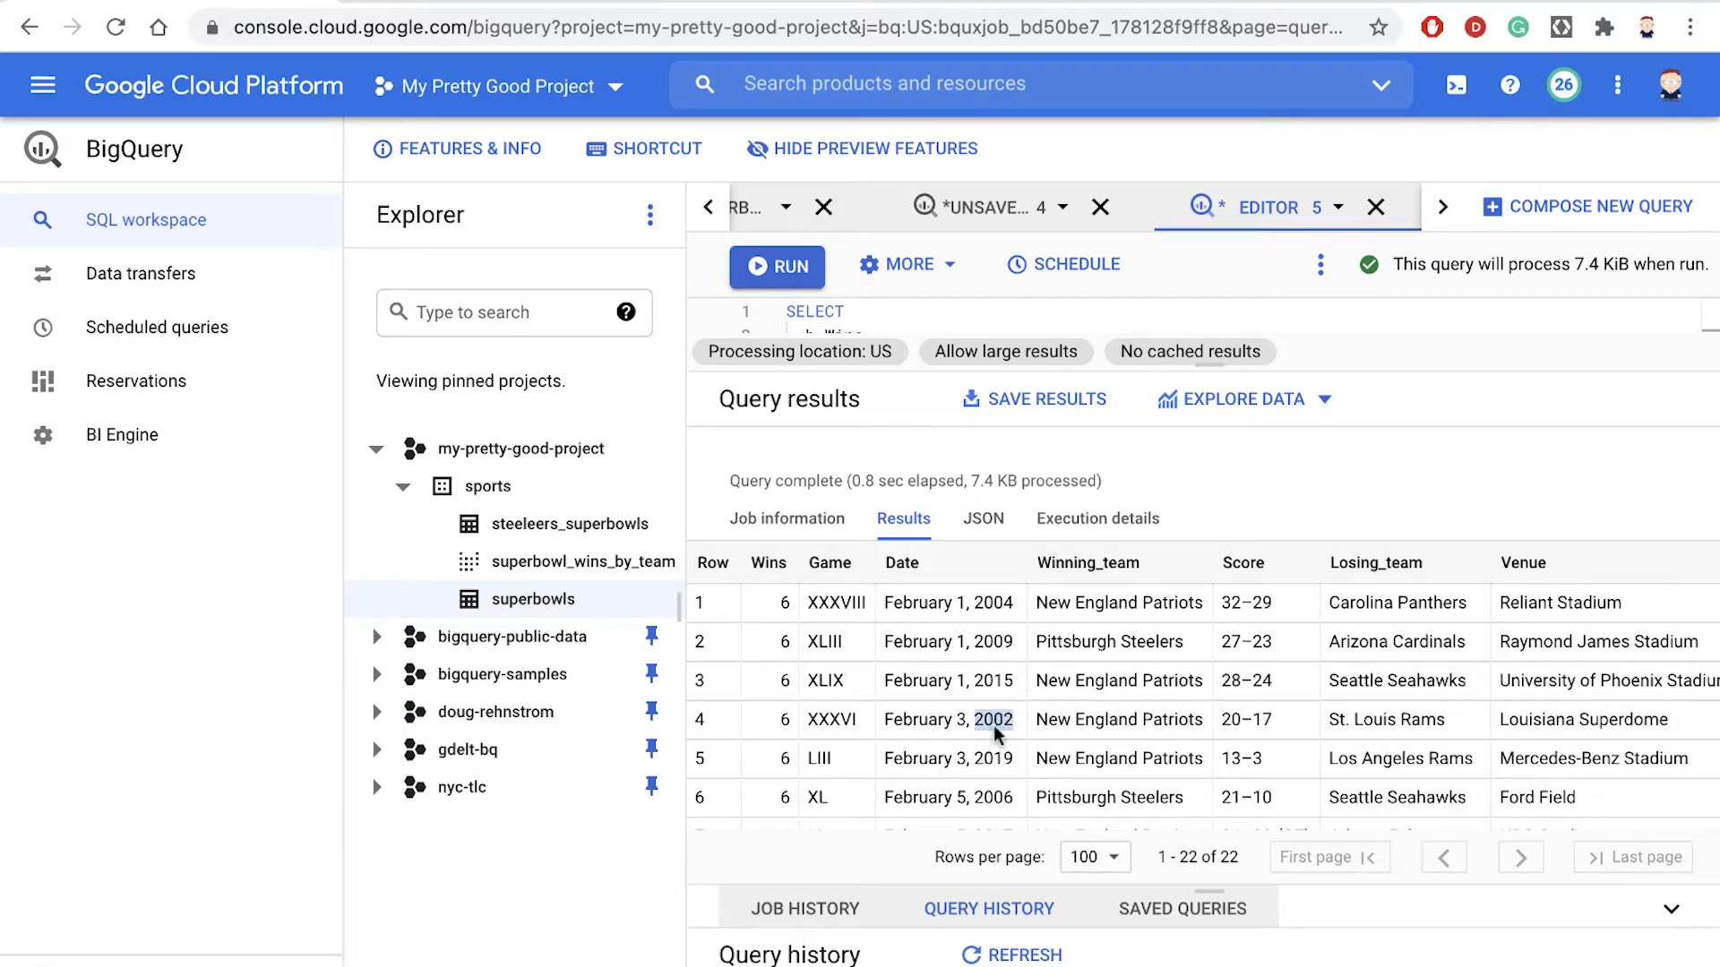
scroll(994, 785, down, 3)
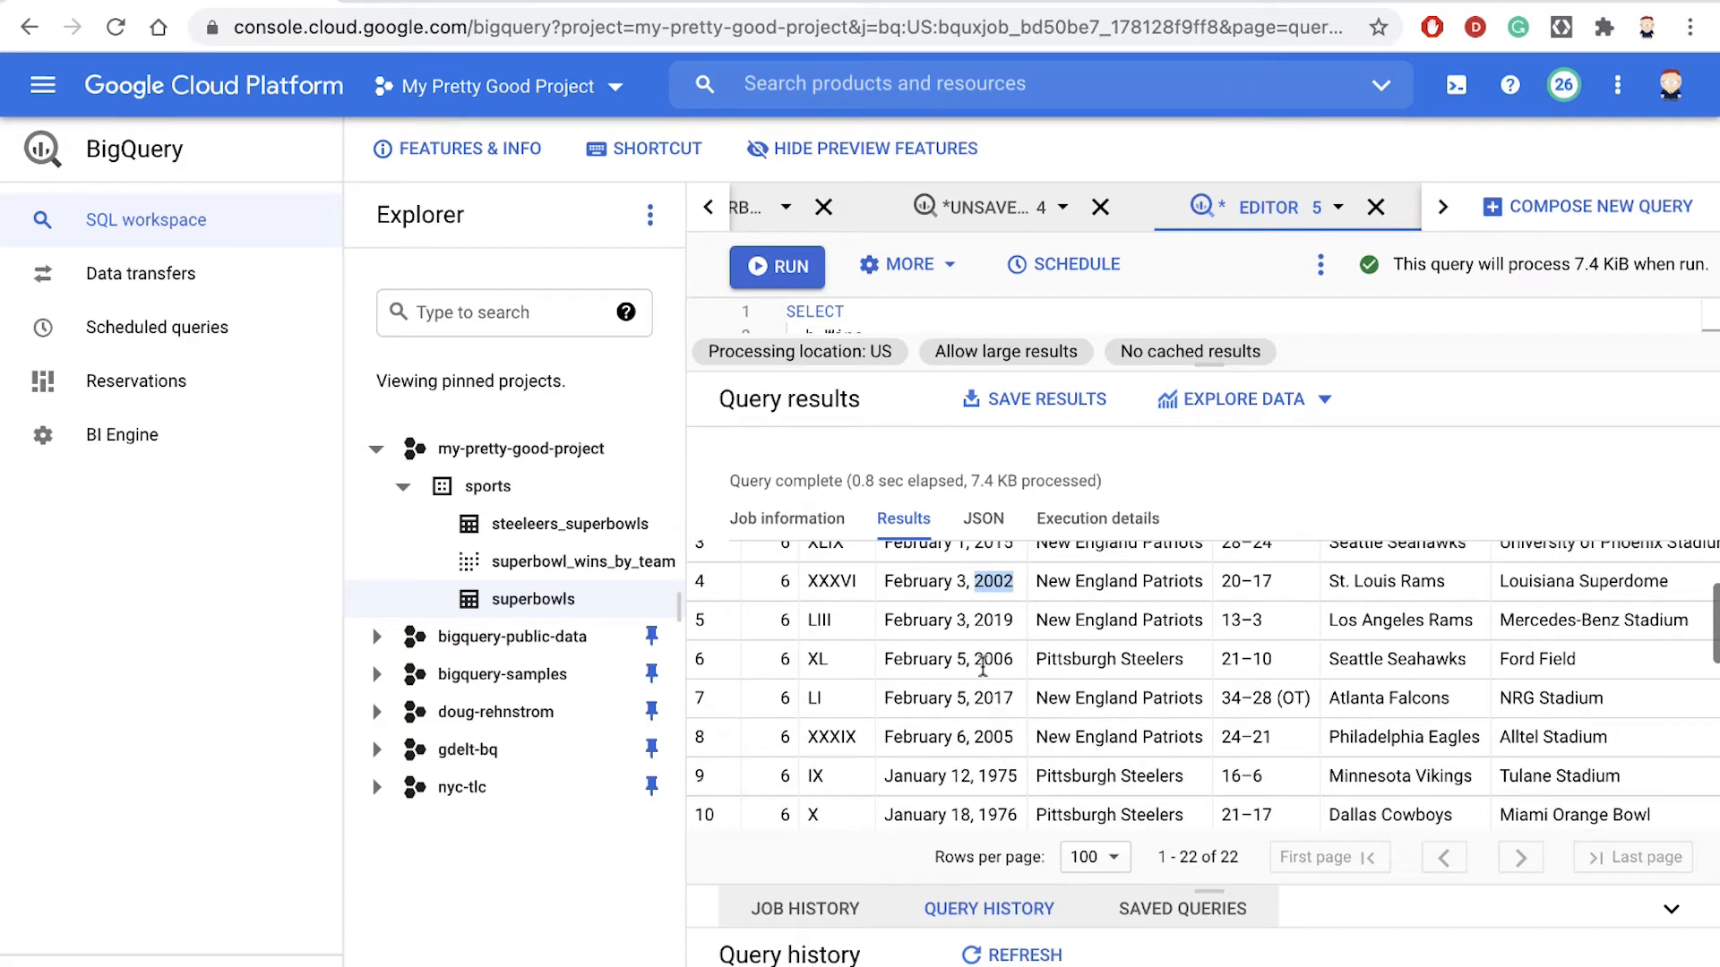
scroll(983, 681, down, 5)
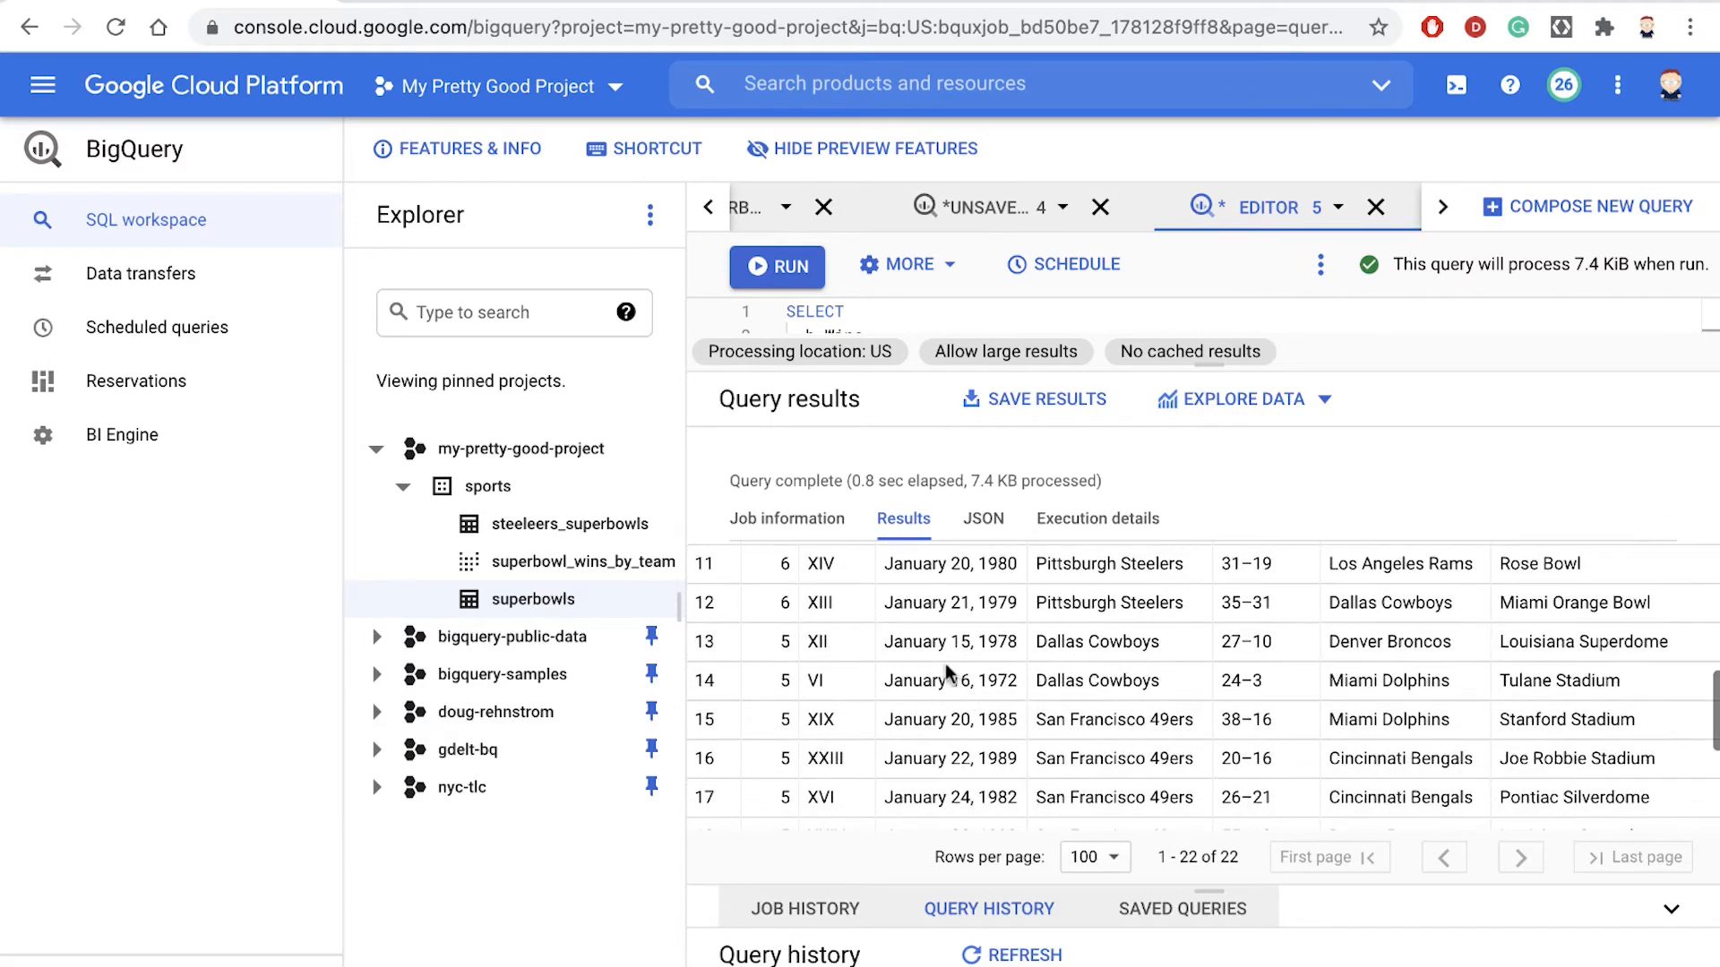
scroll(979, 708, down, 2)
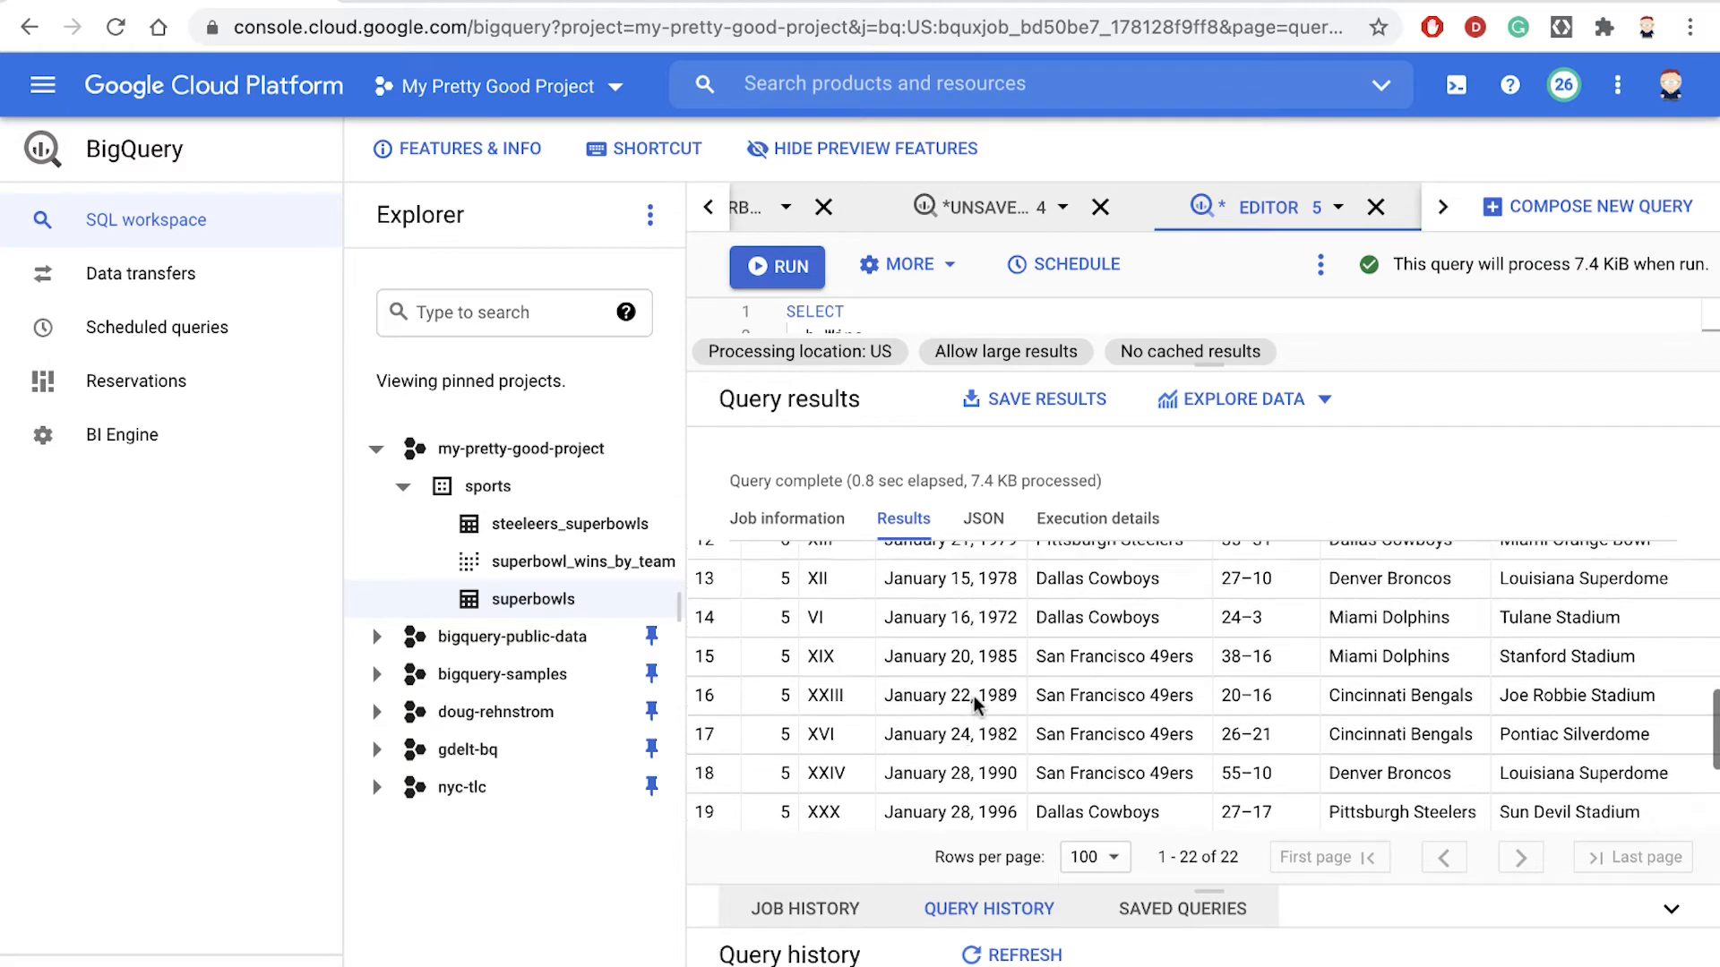
scroll(979, 727, down, 2)
scroll(983, 766, up, 8)
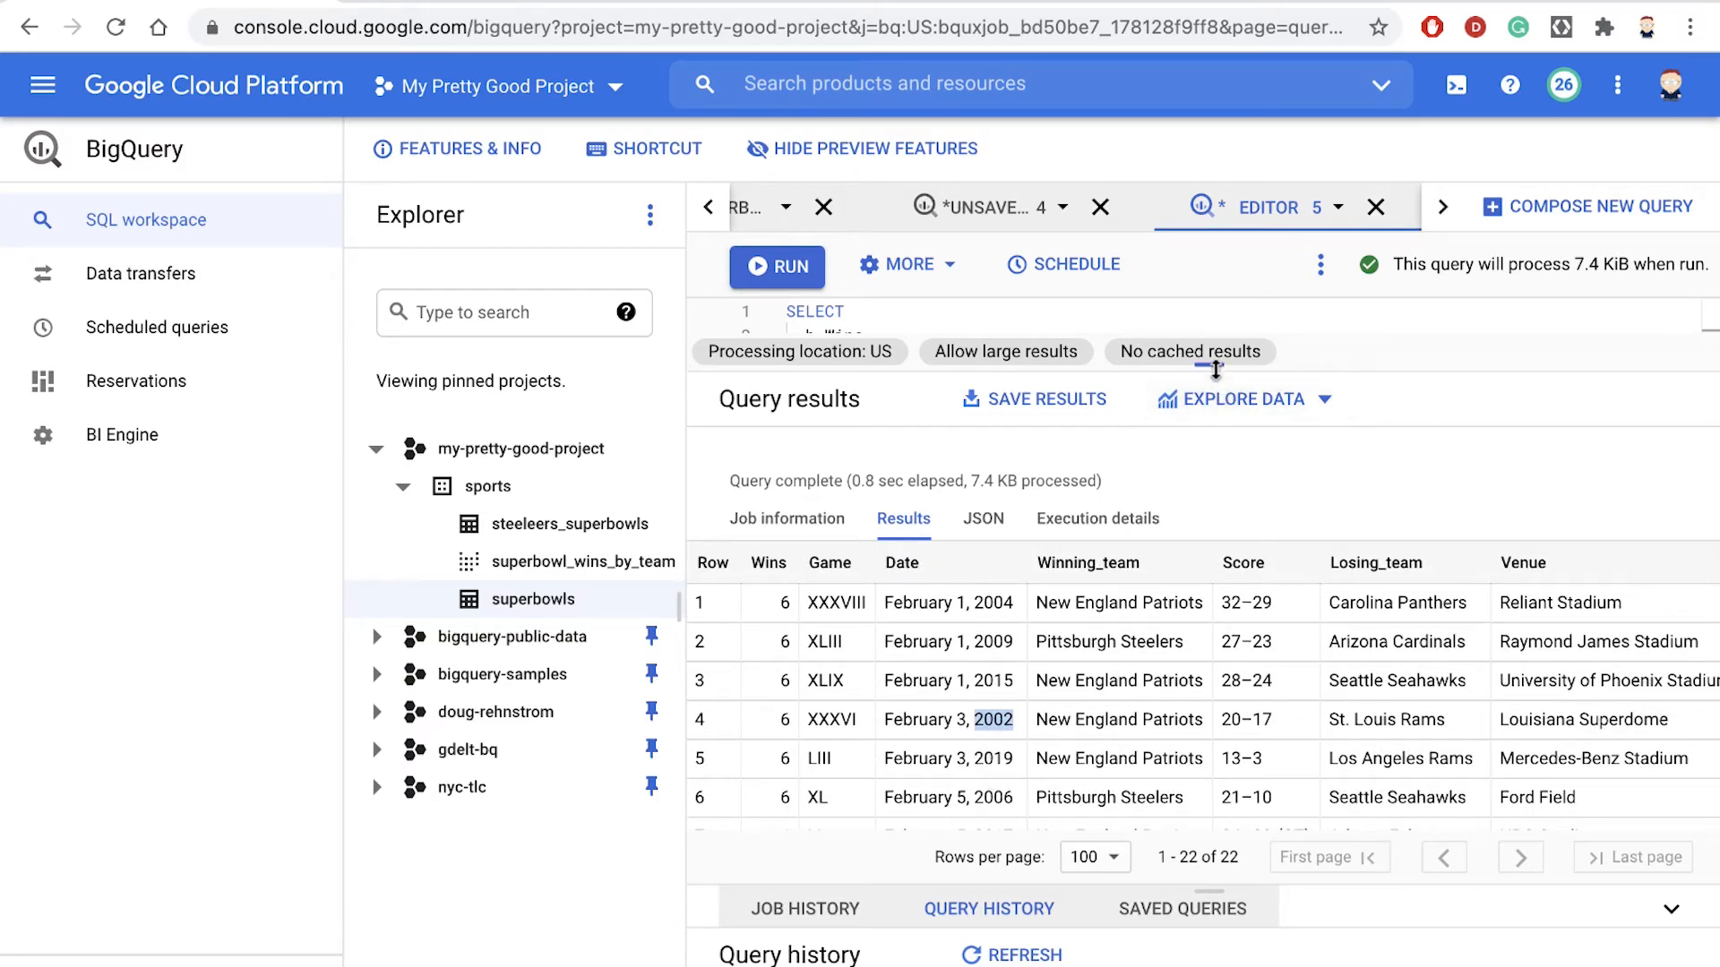
- Open the superbowls table in the sports dataset and check the Date field's type in its schema
drag(1209, 371, 1209, 626)
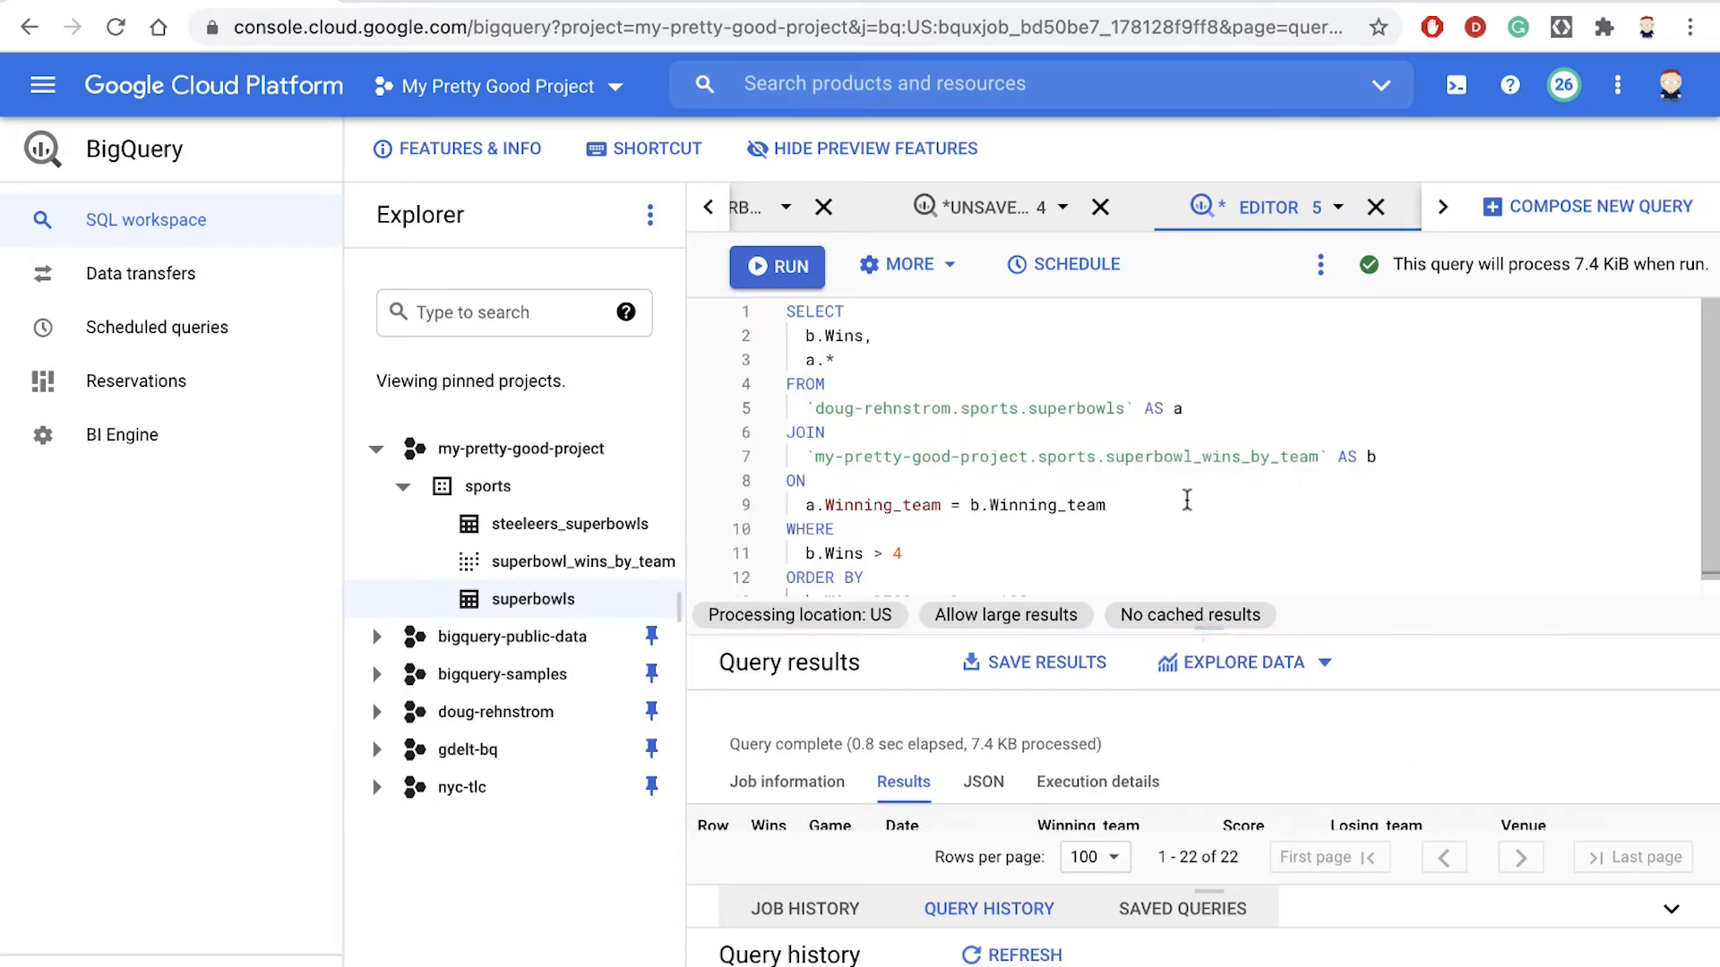
scroll(1187, 499, down, 1)
click(507, 602)
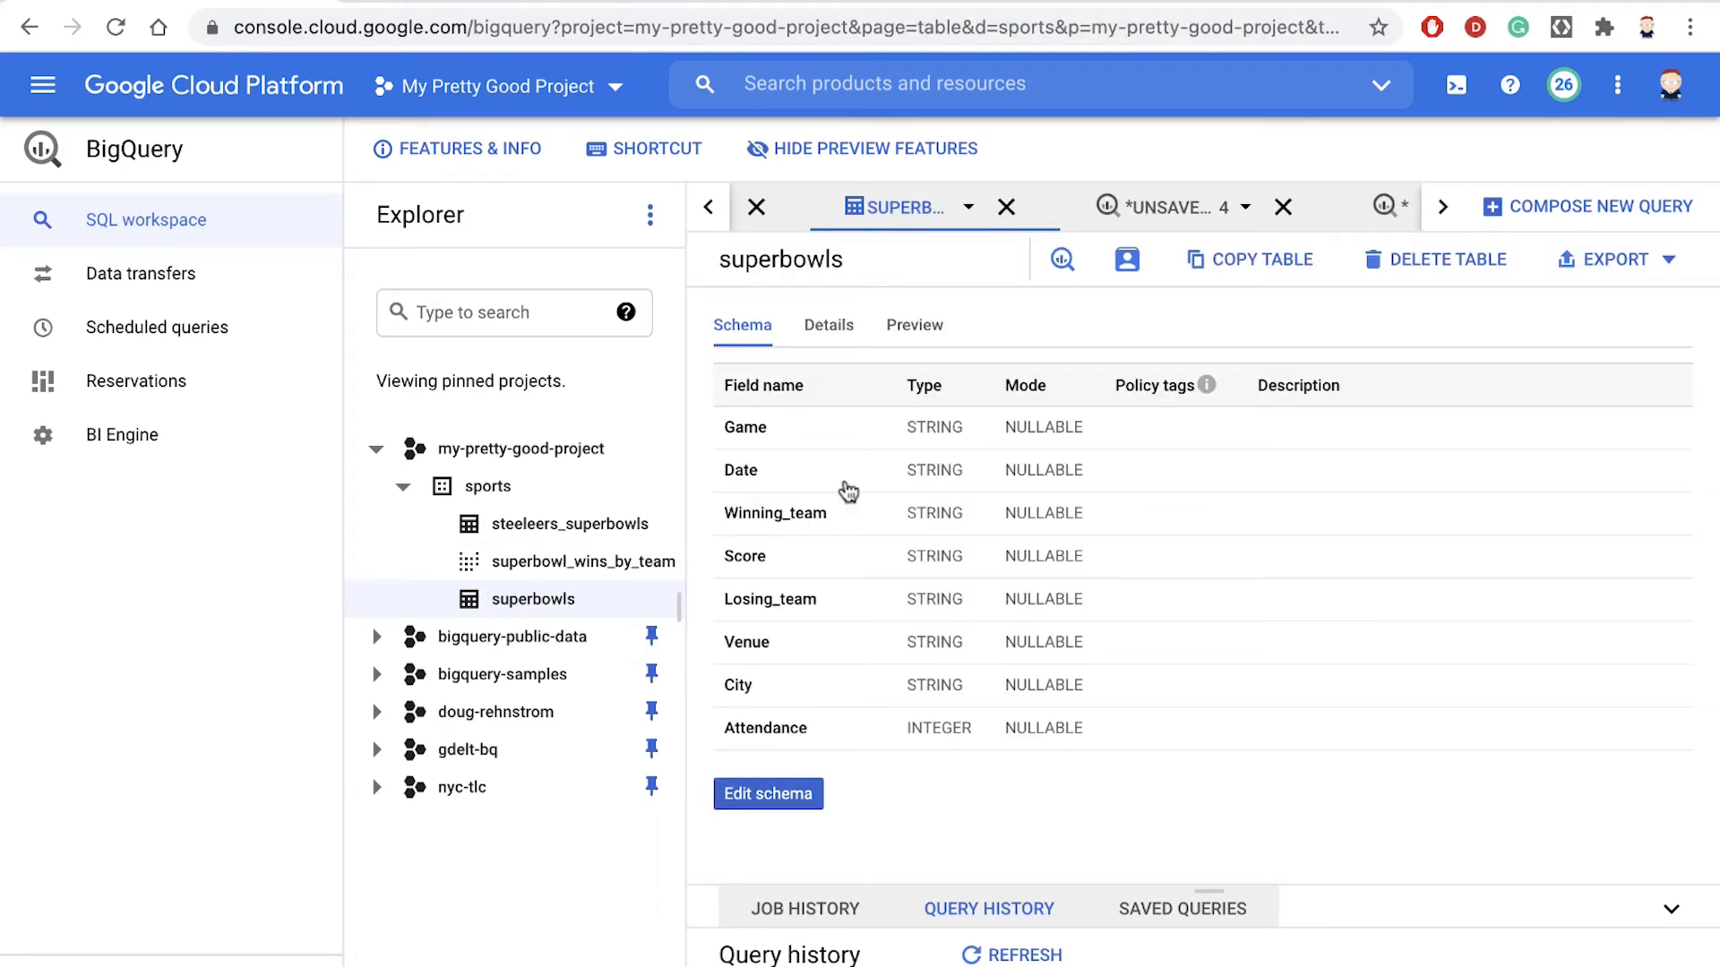
double_click(907, 473)
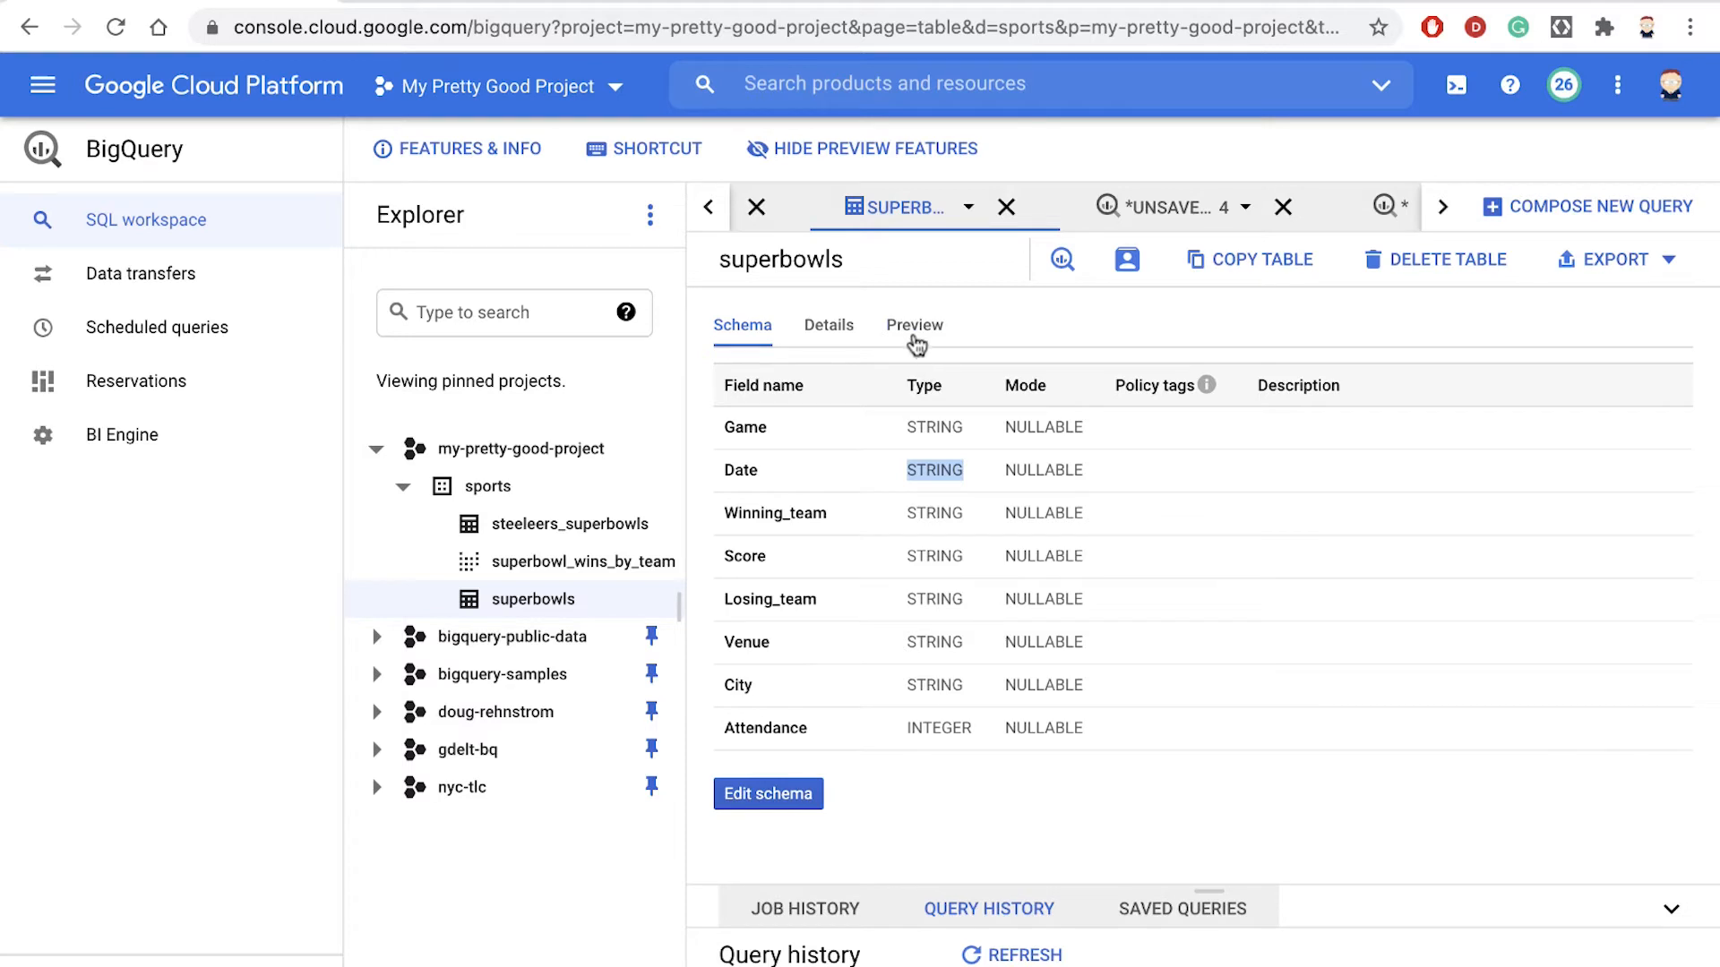
- Preview the superbowls table and examine how month, day and year are written in the Date values
click(914, 330)
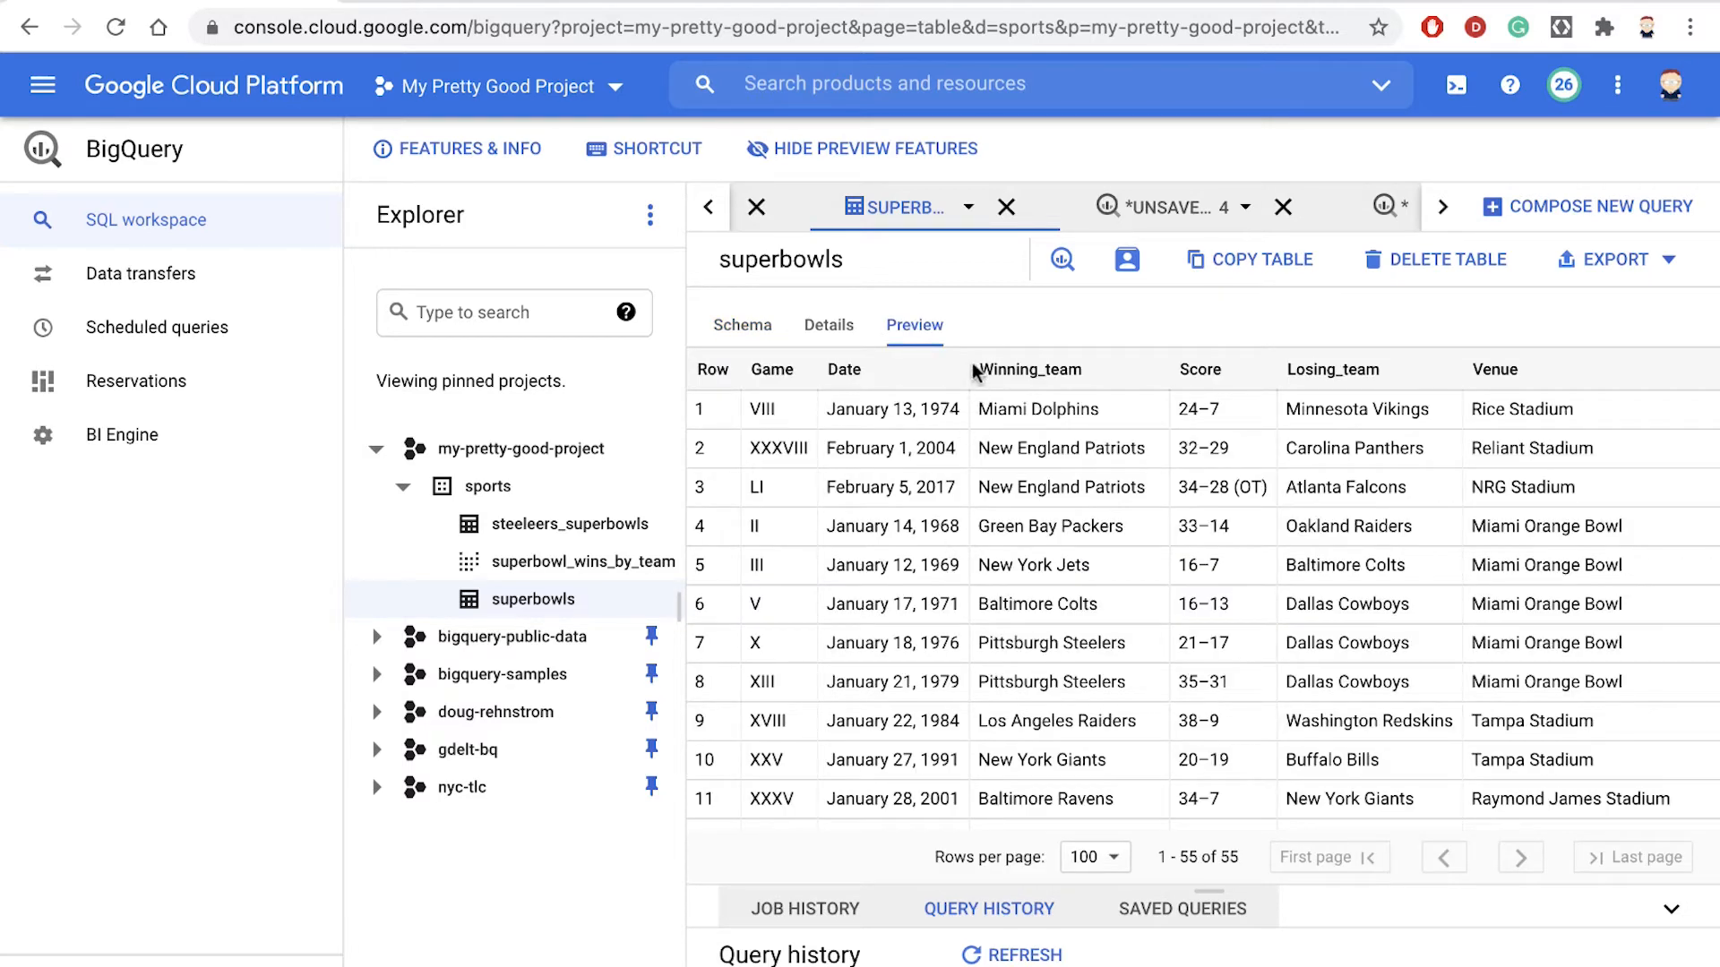
double_click(849, 526)
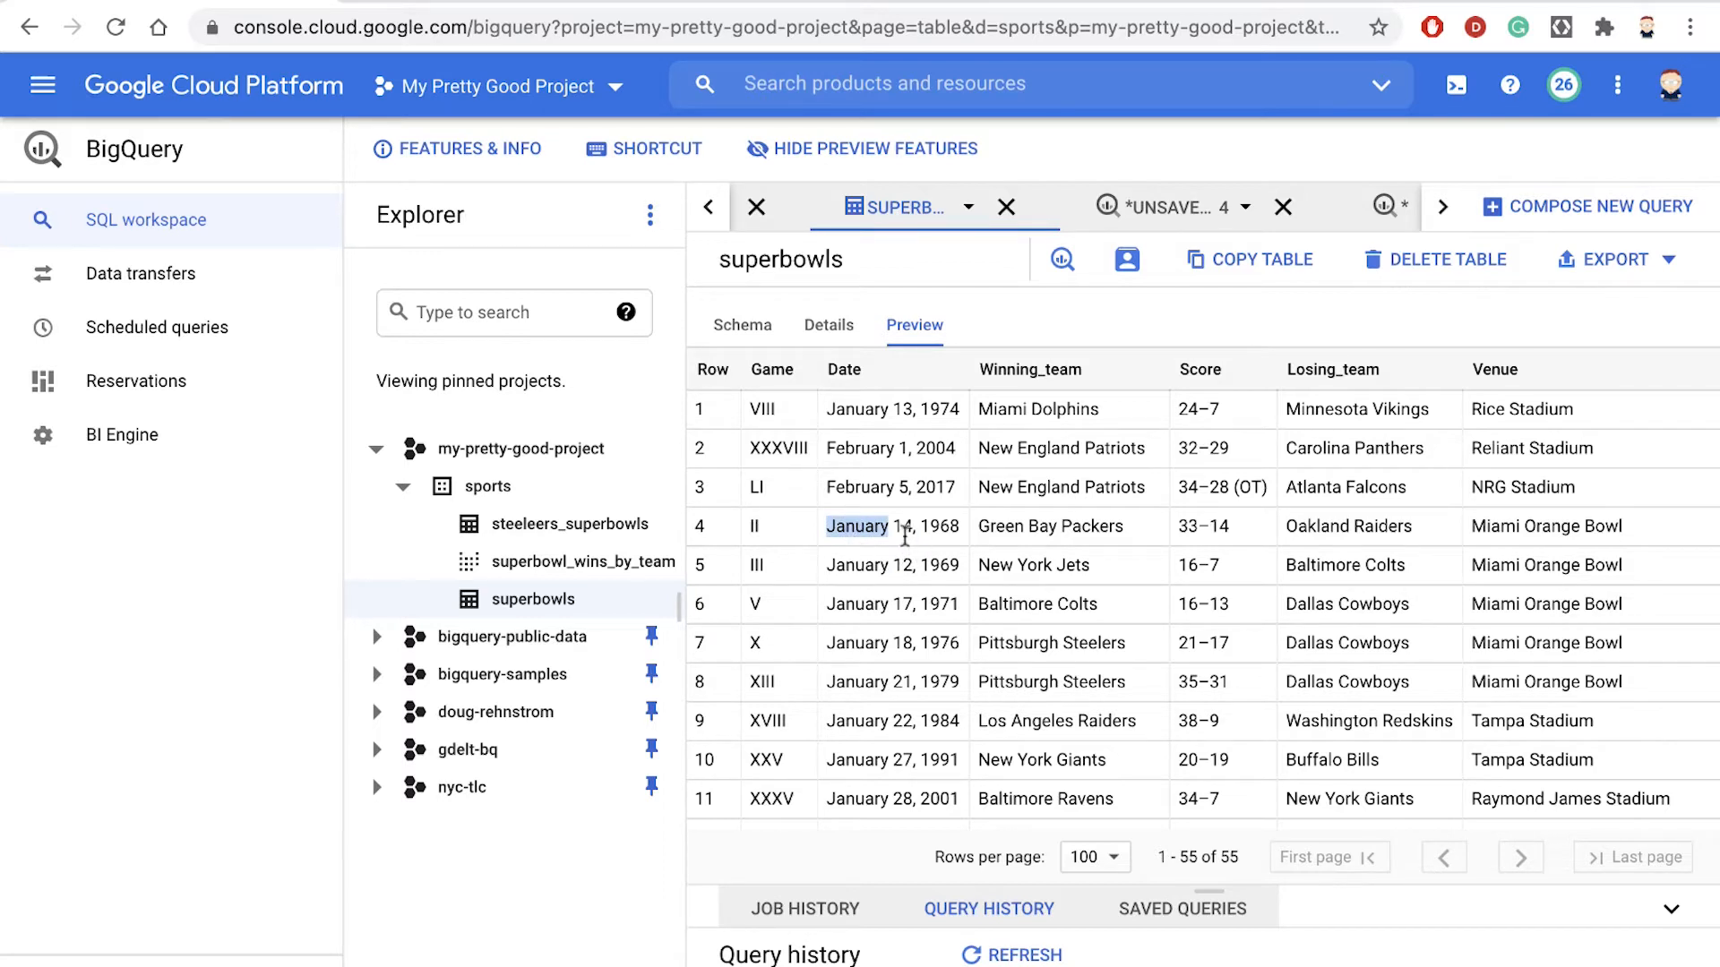
click(900, 525)
double_click(901, 526)
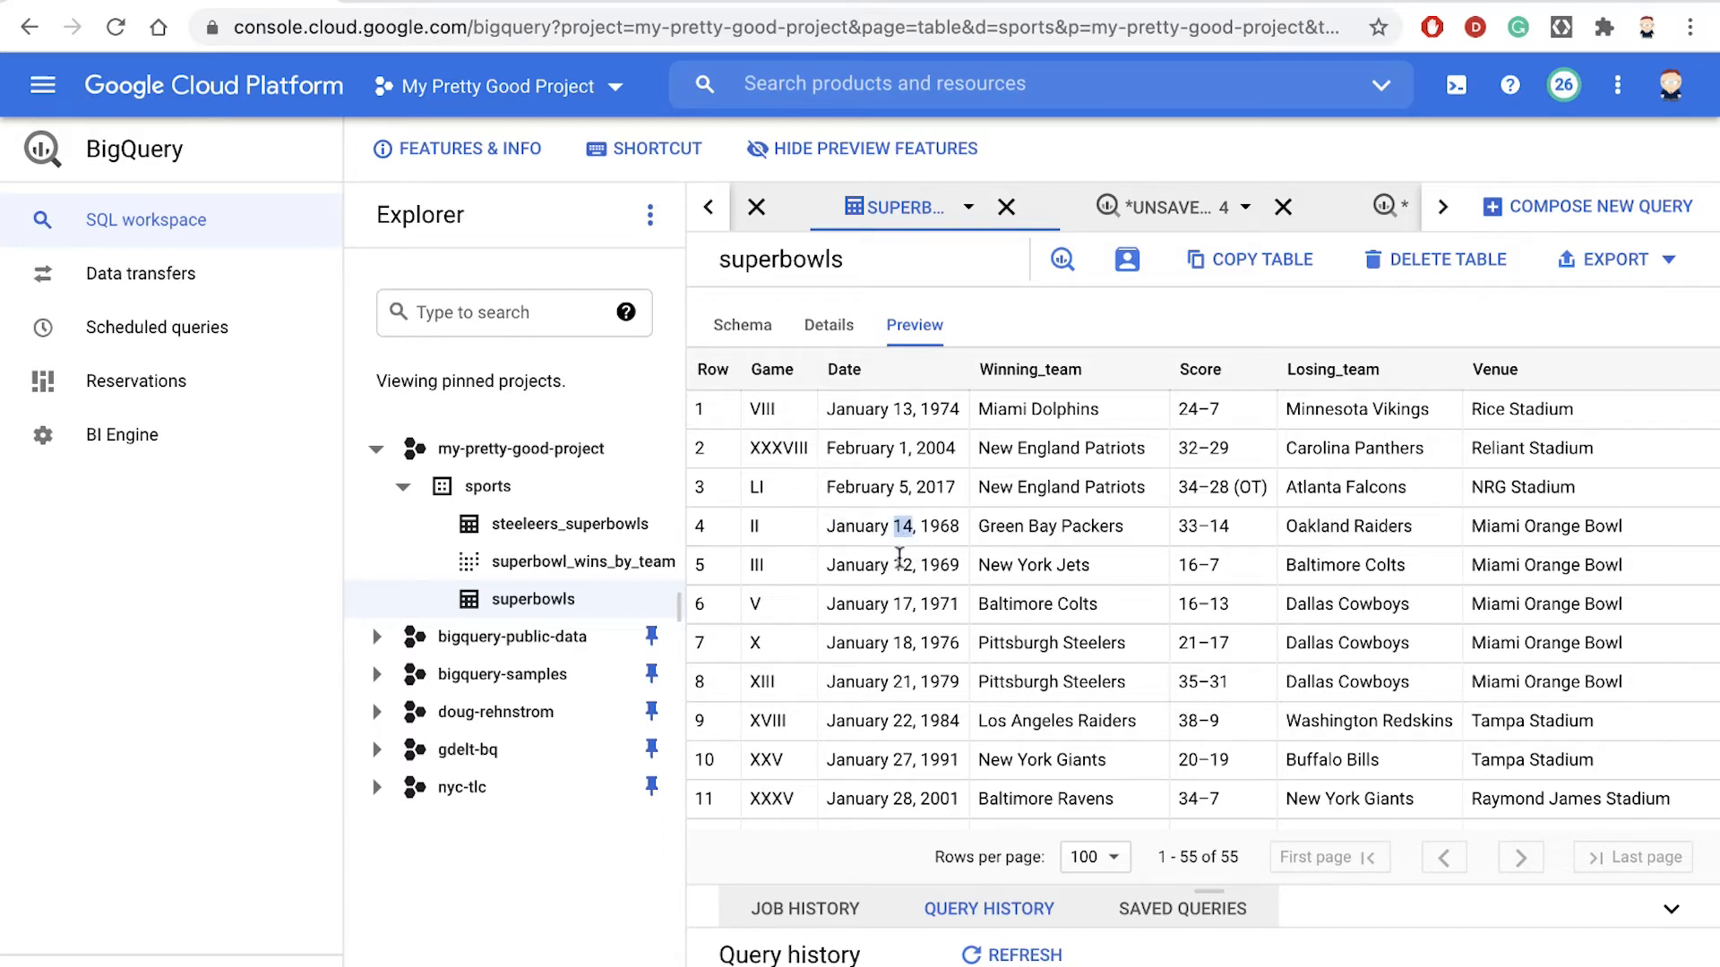
double_click(937, 526)
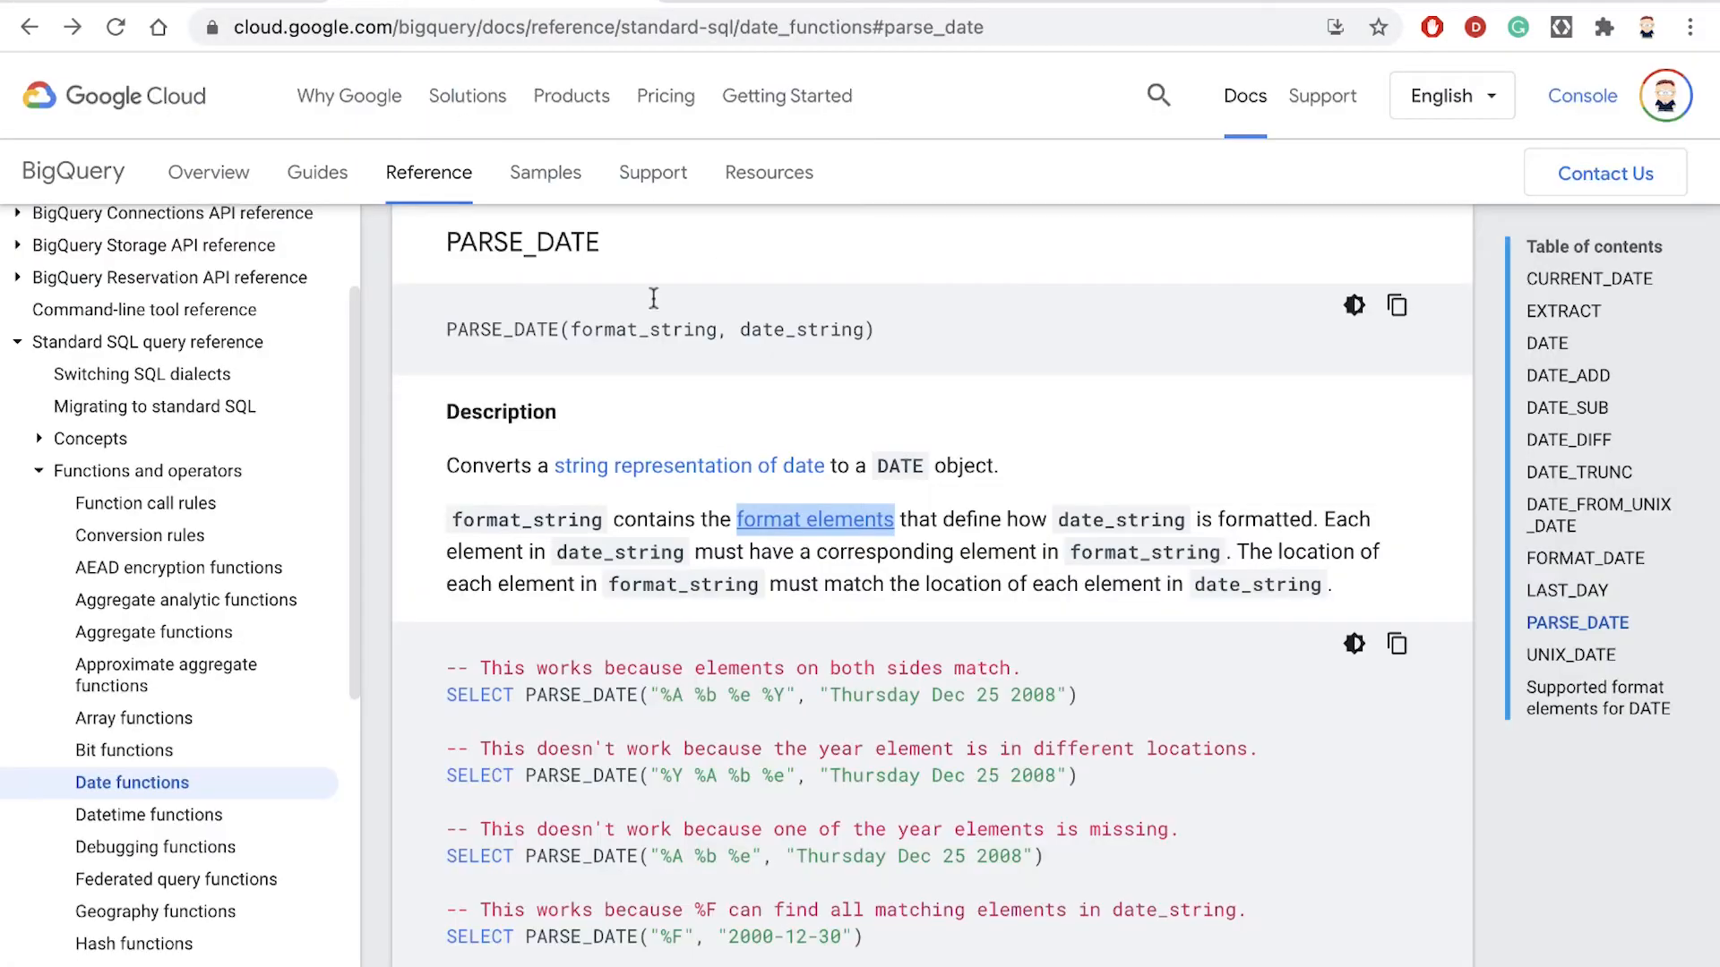
- Switch to the BigQuery date functions documentation and study the PARSE_DATE syntax and the first example's format string
scroll(738, 422, up, 1)
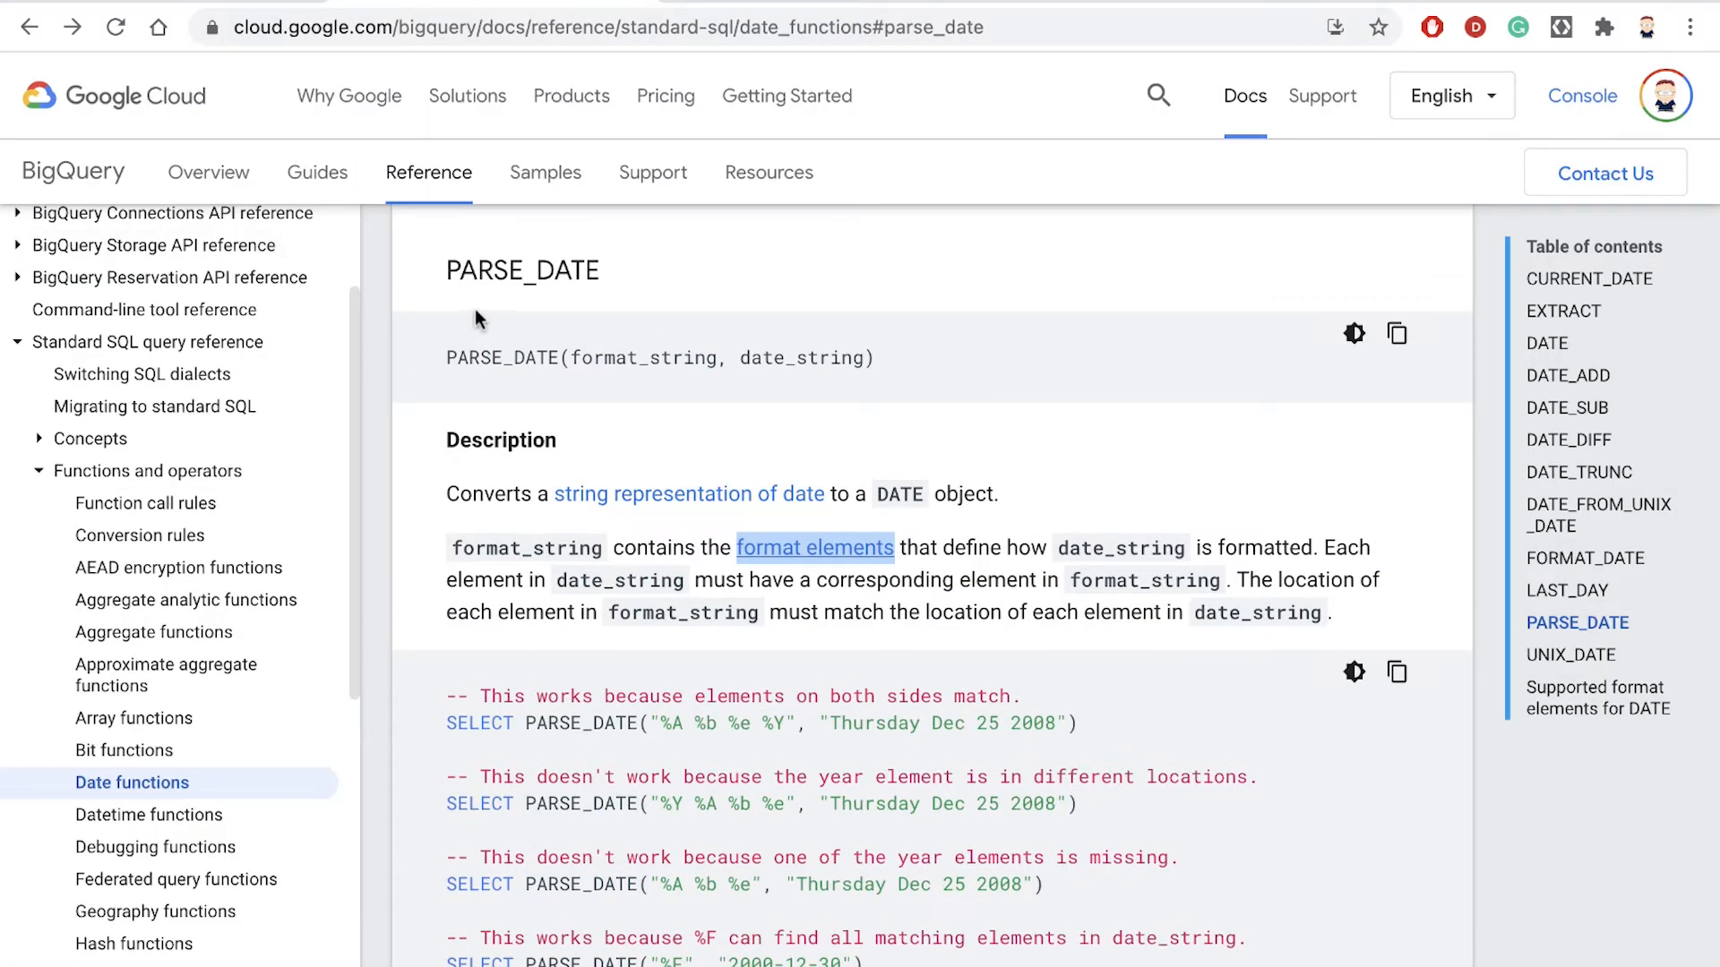
drag(445, 279, 600, 274)
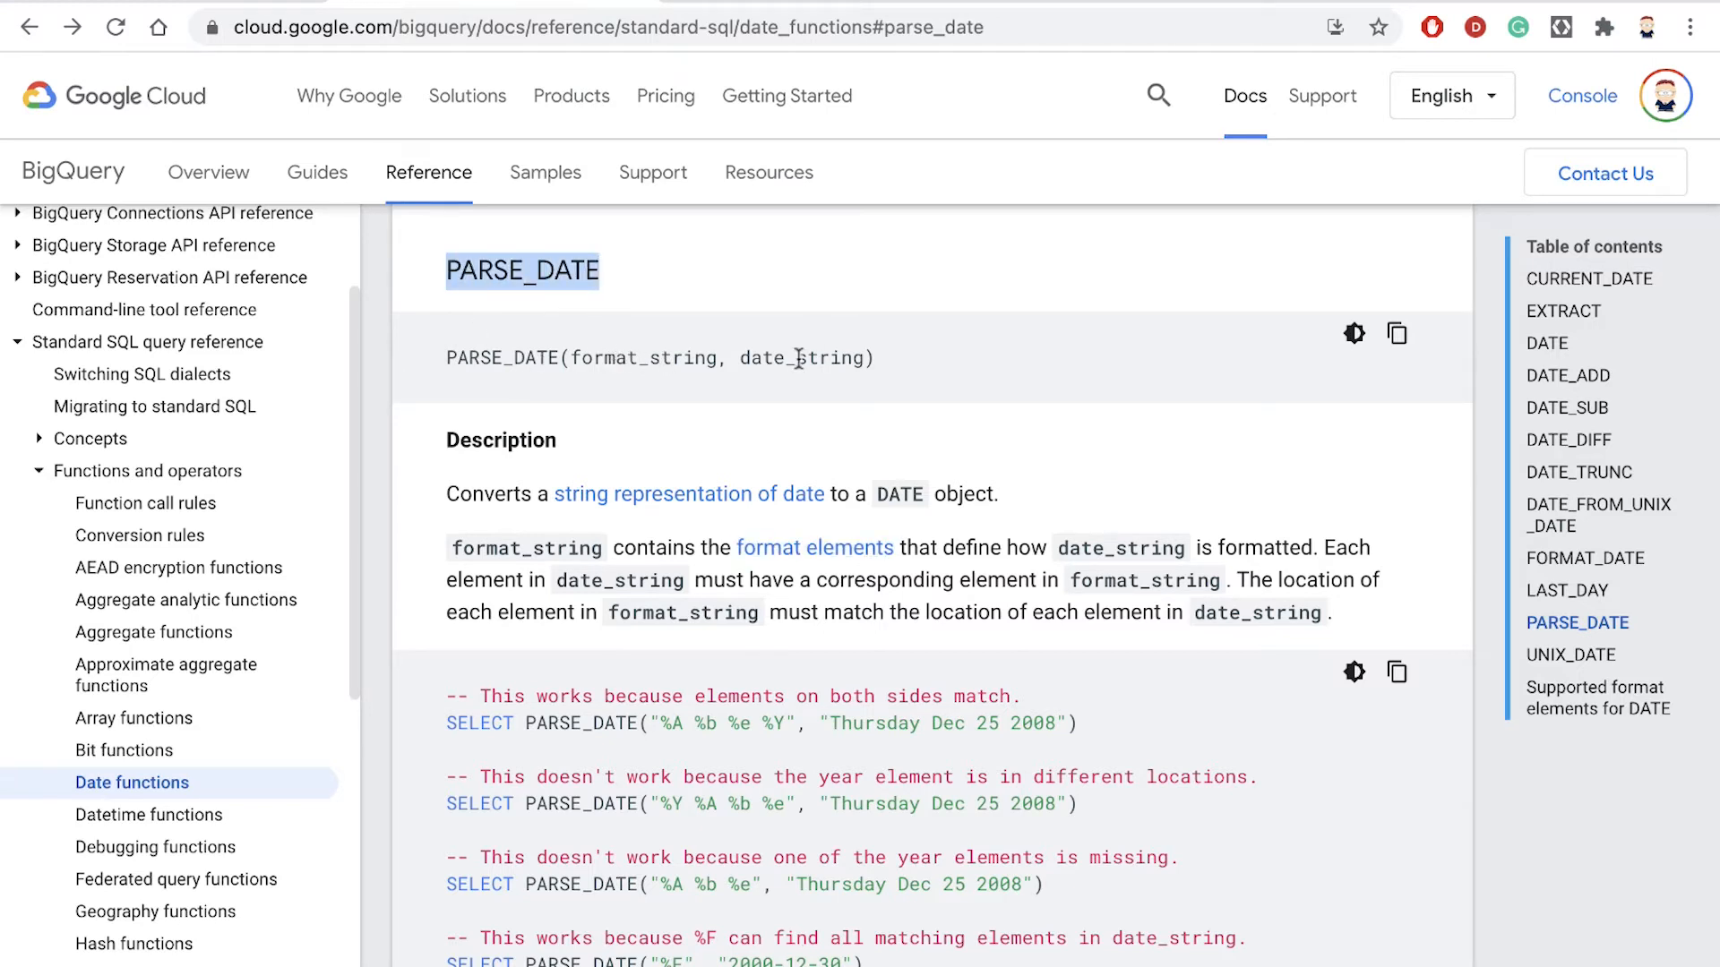
drag(574, 361, 726, 357)
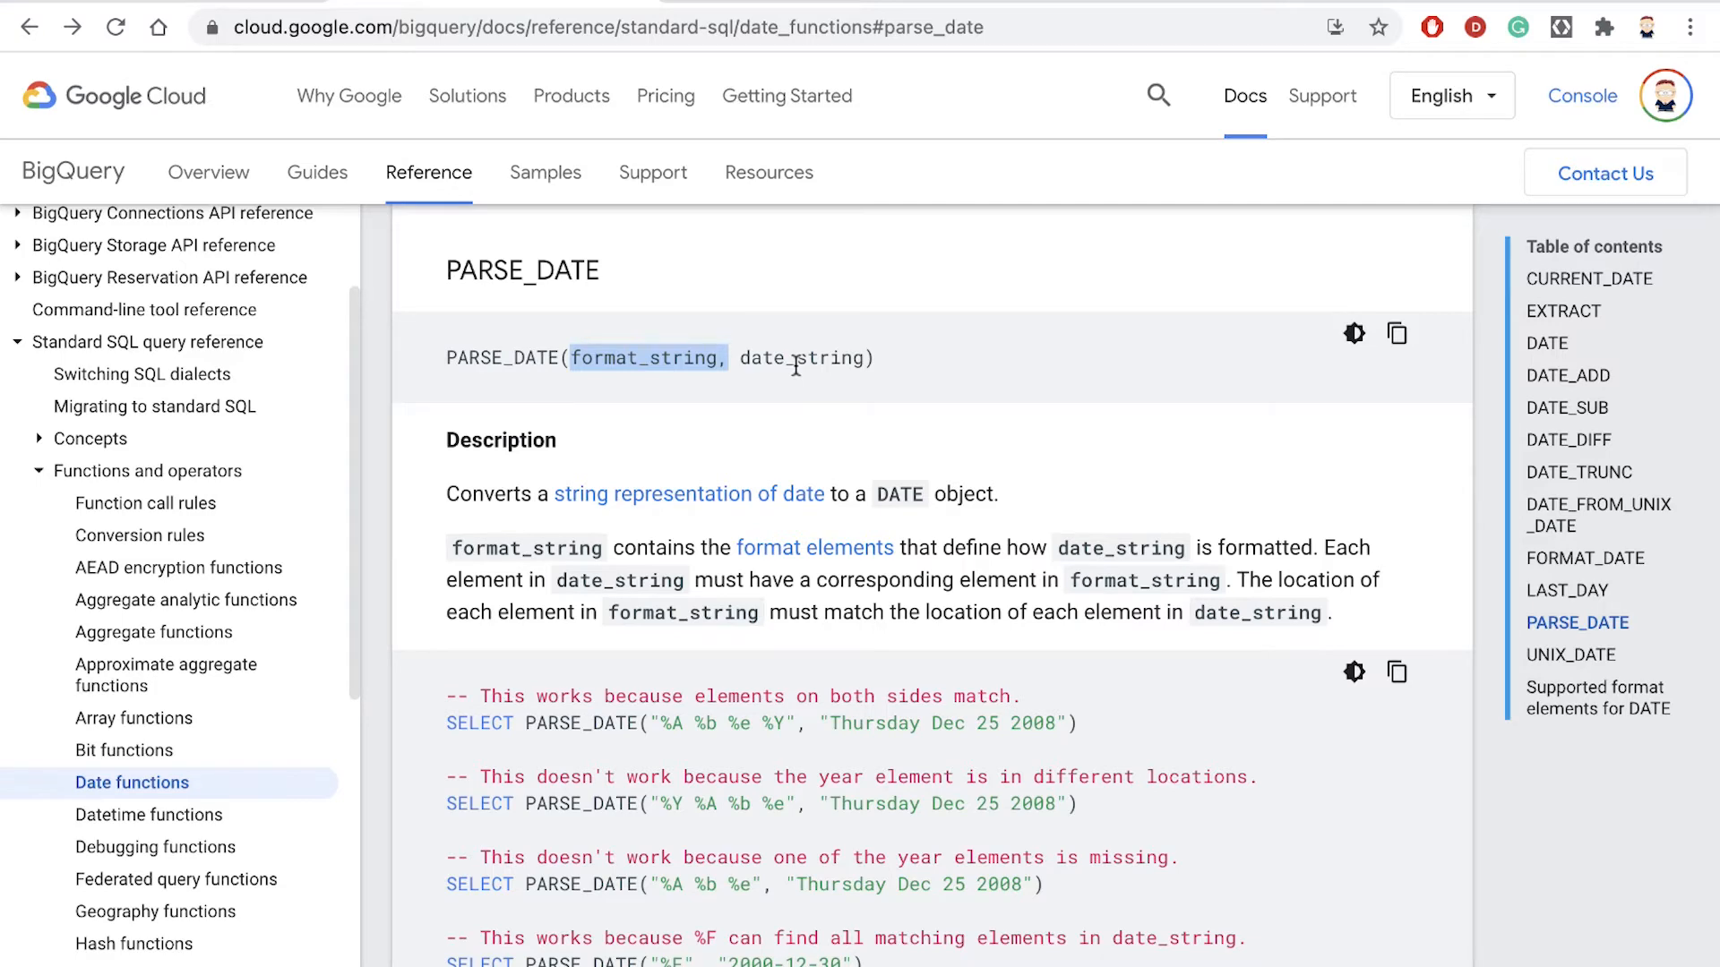
scroll(795, 363, down, 4)
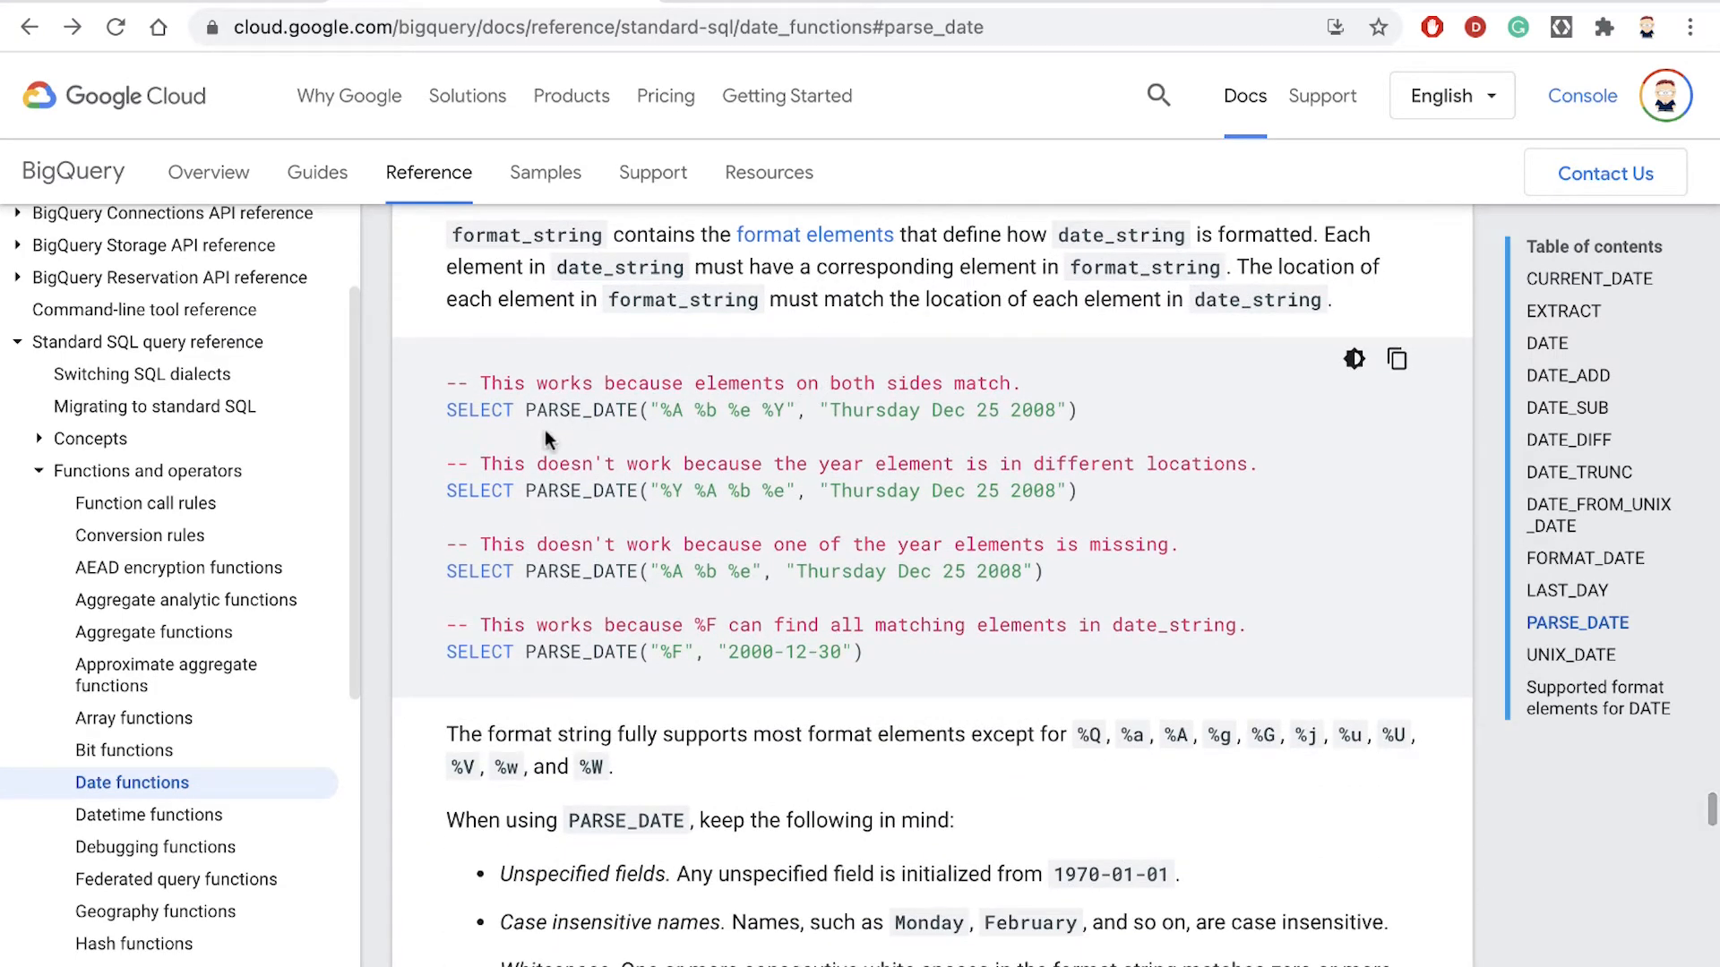
drag(526, 410, 794, 411)
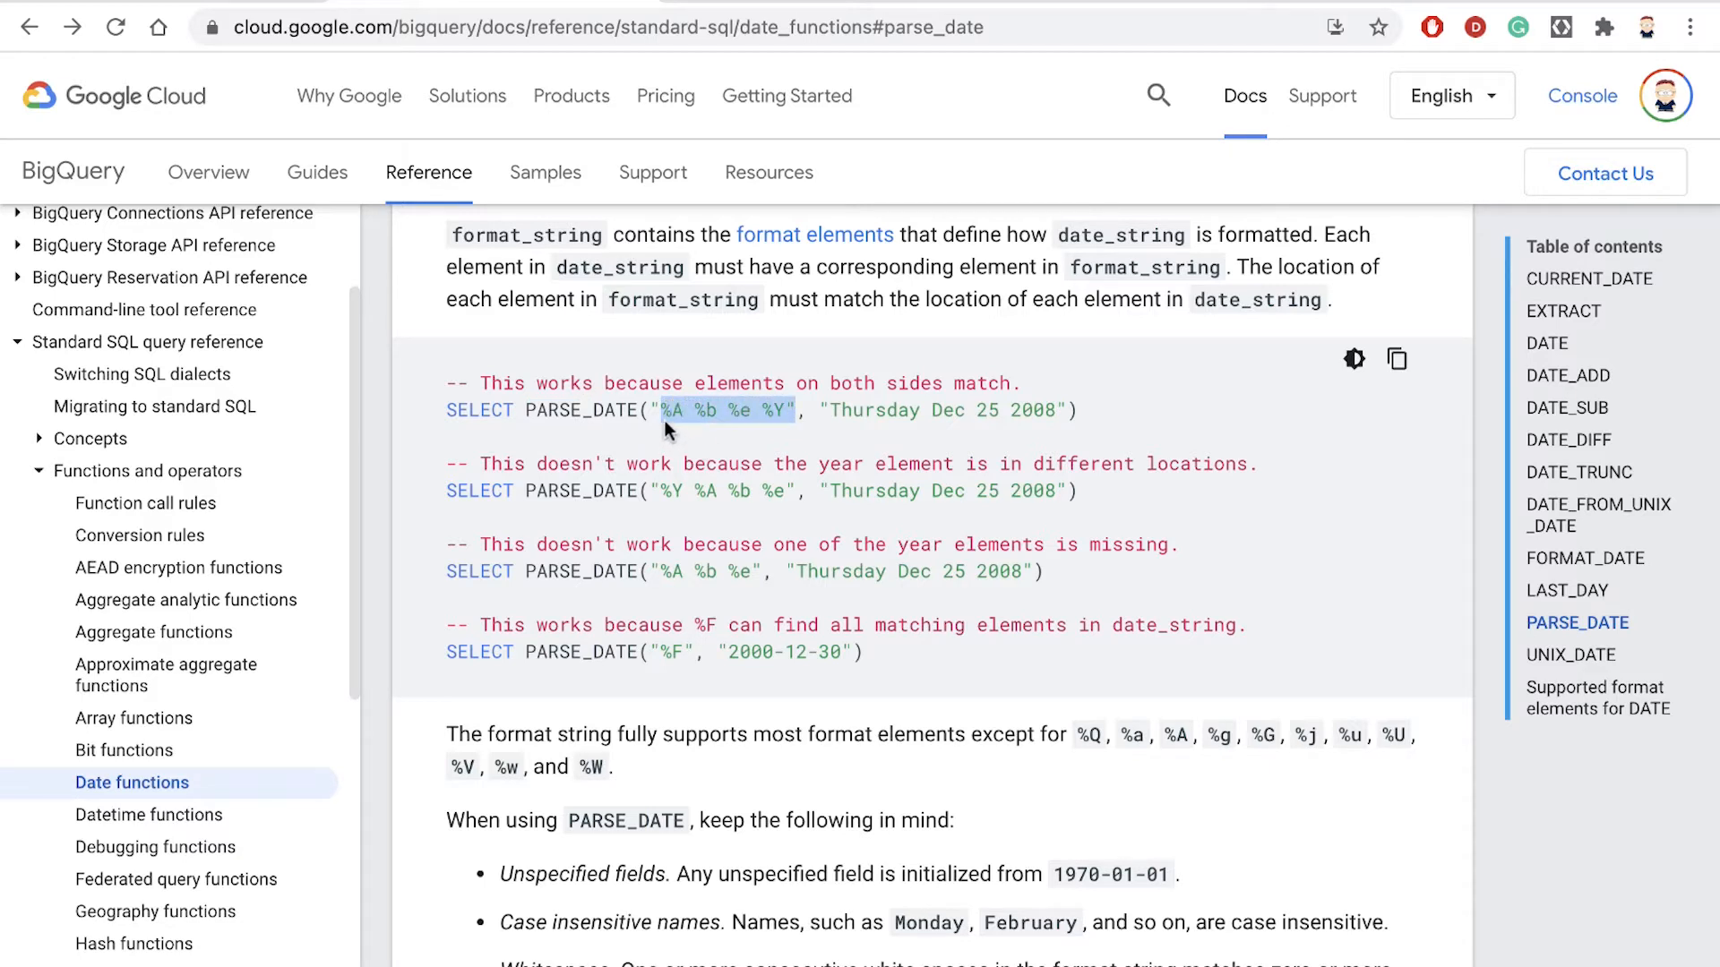
click(664, 430)
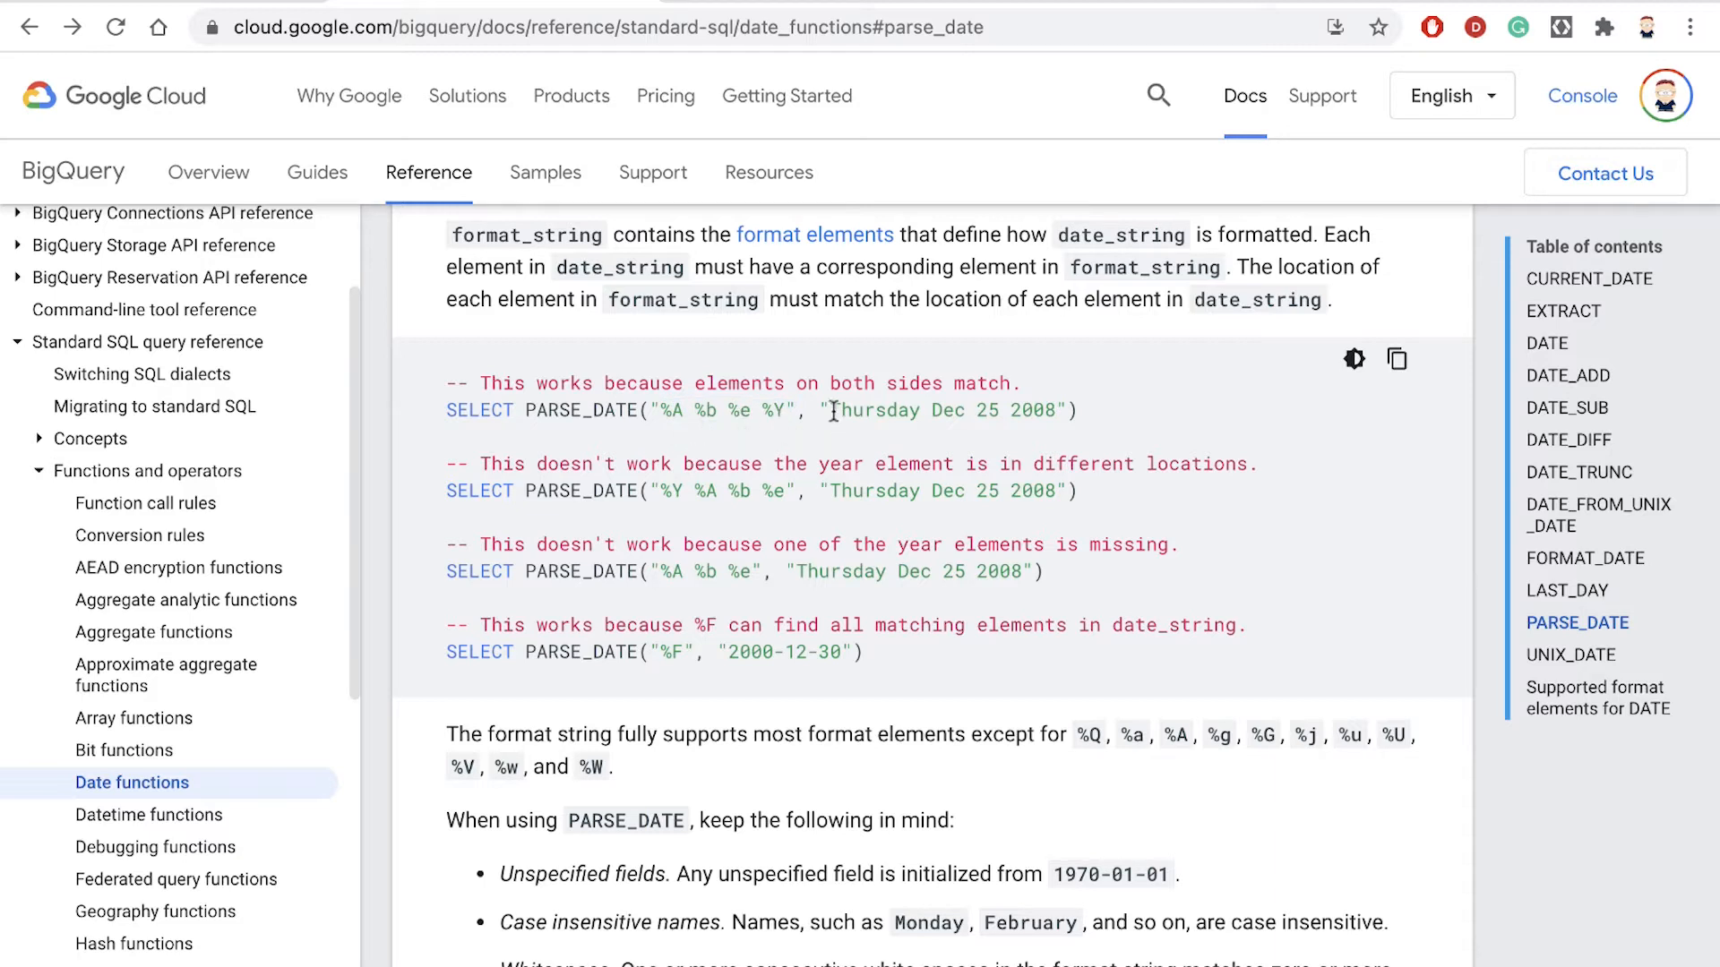
- Match each format element in the first PARSE_DATE example with its part of the date string "Thursday Dec 25 2008"
drag(830, 413, 1059, 415)
click(1062, 437)
drag(761, 414, 775, 413)
double_click(1036, 410)
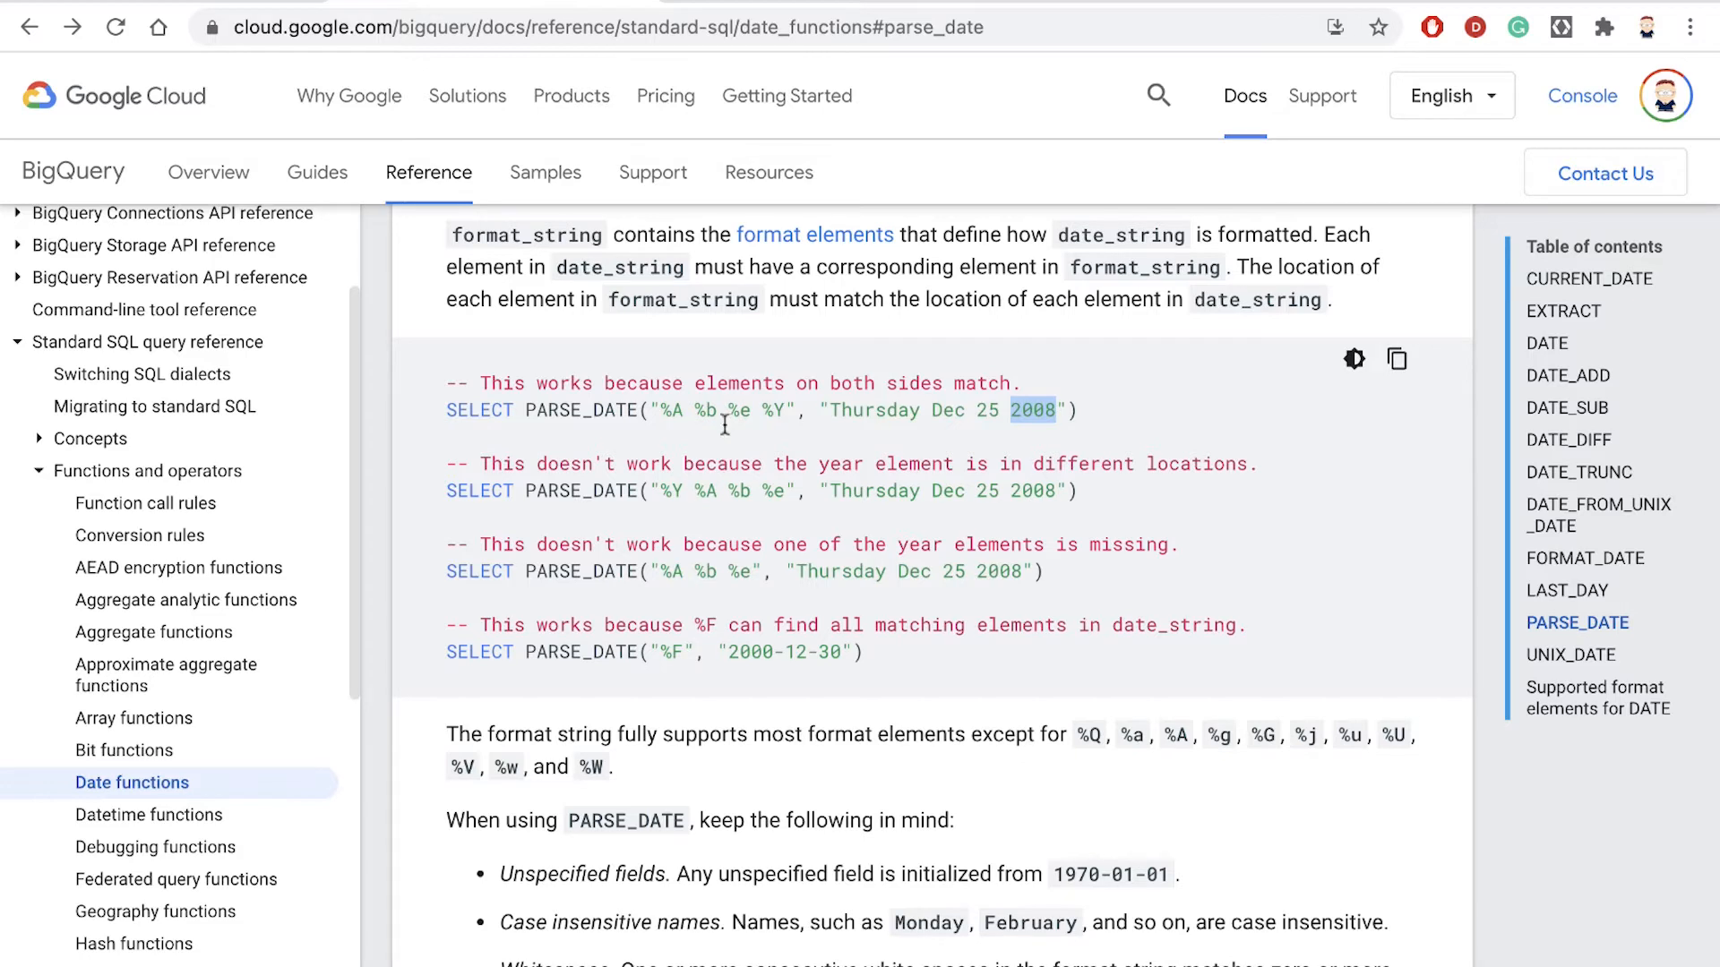
drag(727, 411, 751, 415)
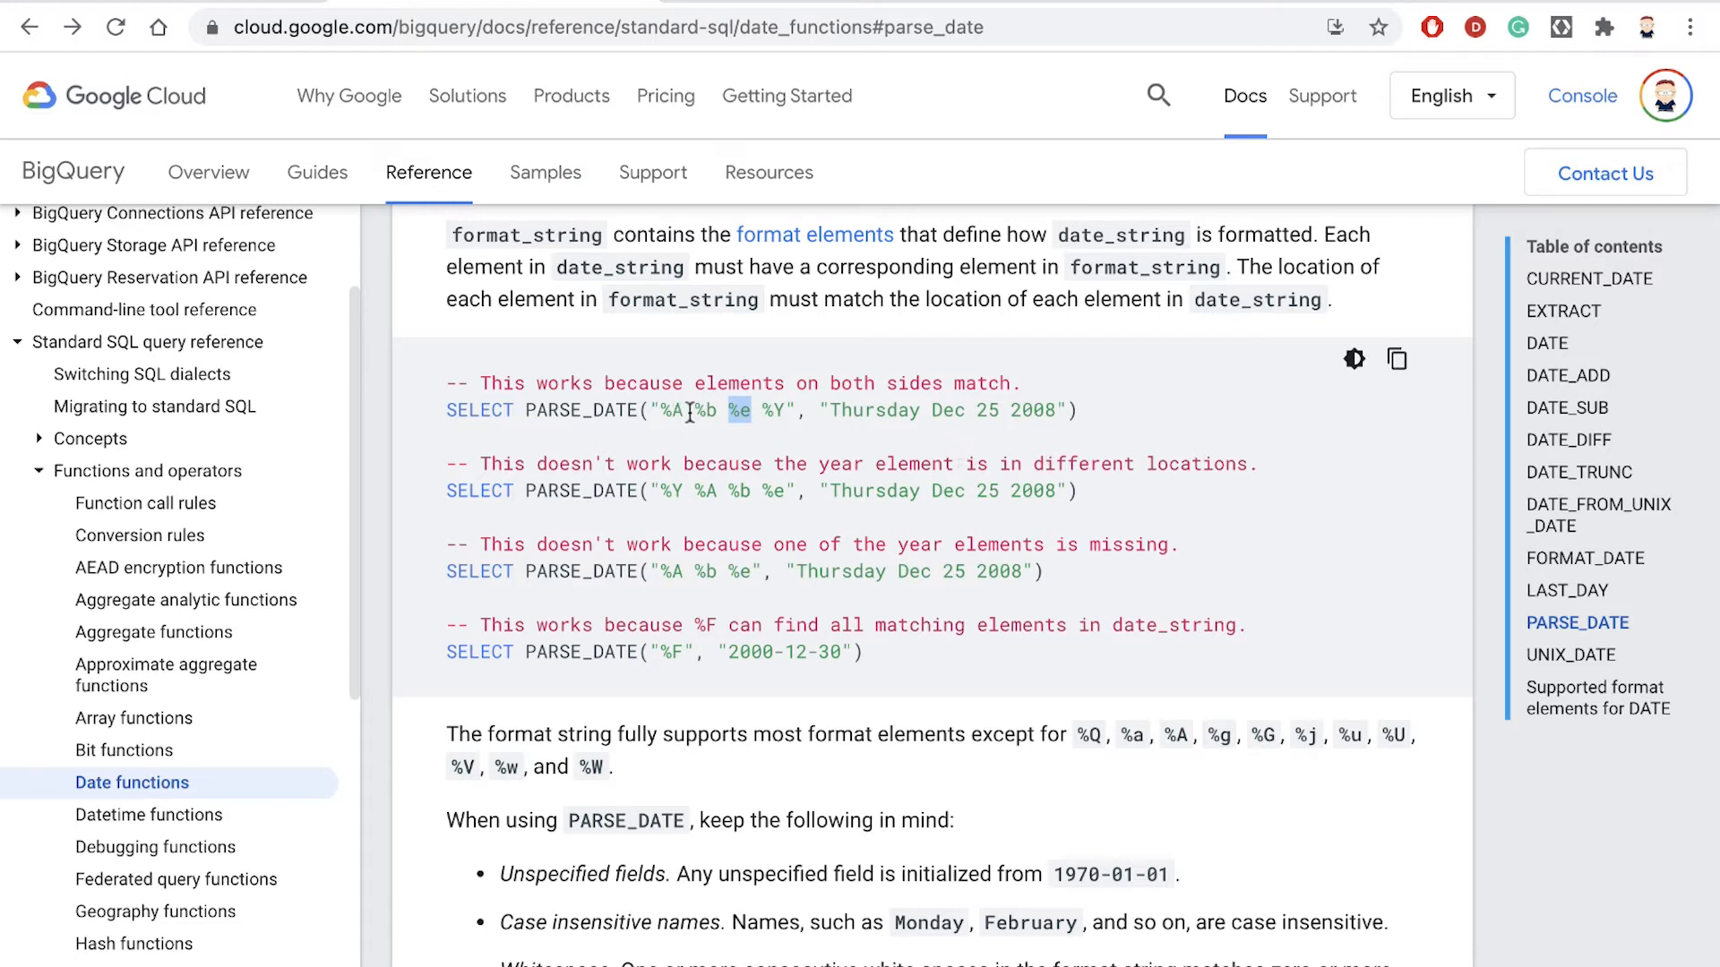
drag(696, 412, 717, 413)
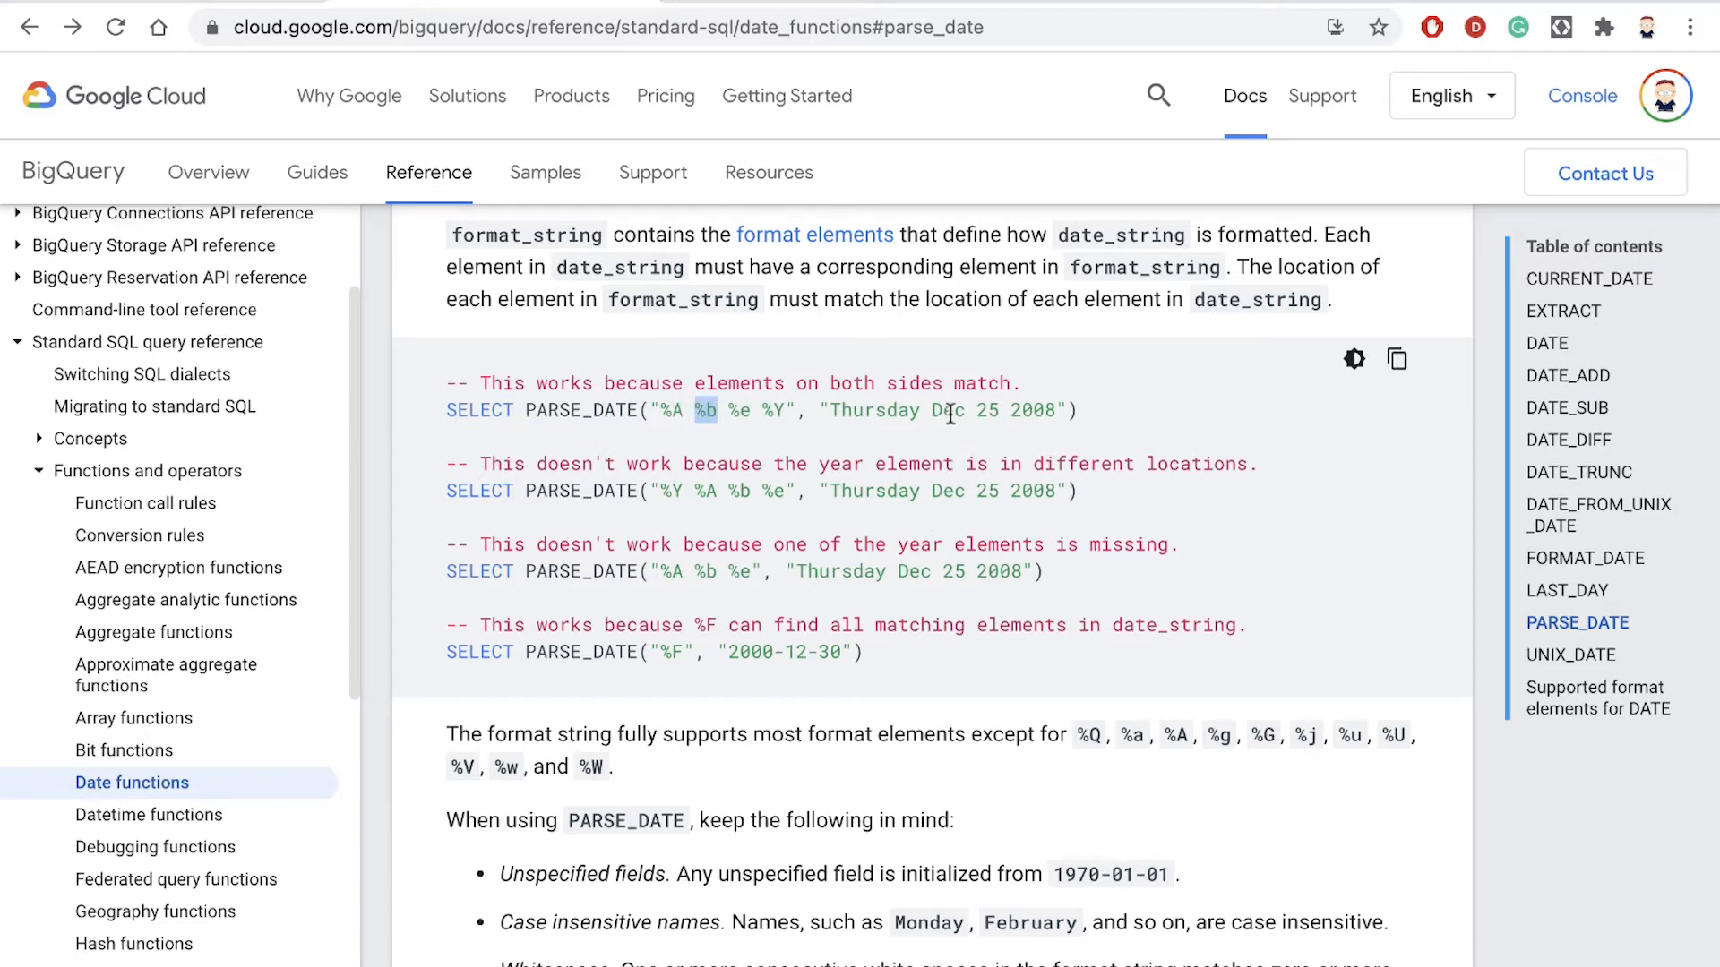
drag(661, 410, 675, 411)
drag(832, 403, 1039, 410)
click(900, 437)
drag(647, 411, 751, 411)
- Look up the format element for the full month name in the table of supported DATE format elements
scroll(832, 453, up, 1)
scroll(832, 459, up, 1)
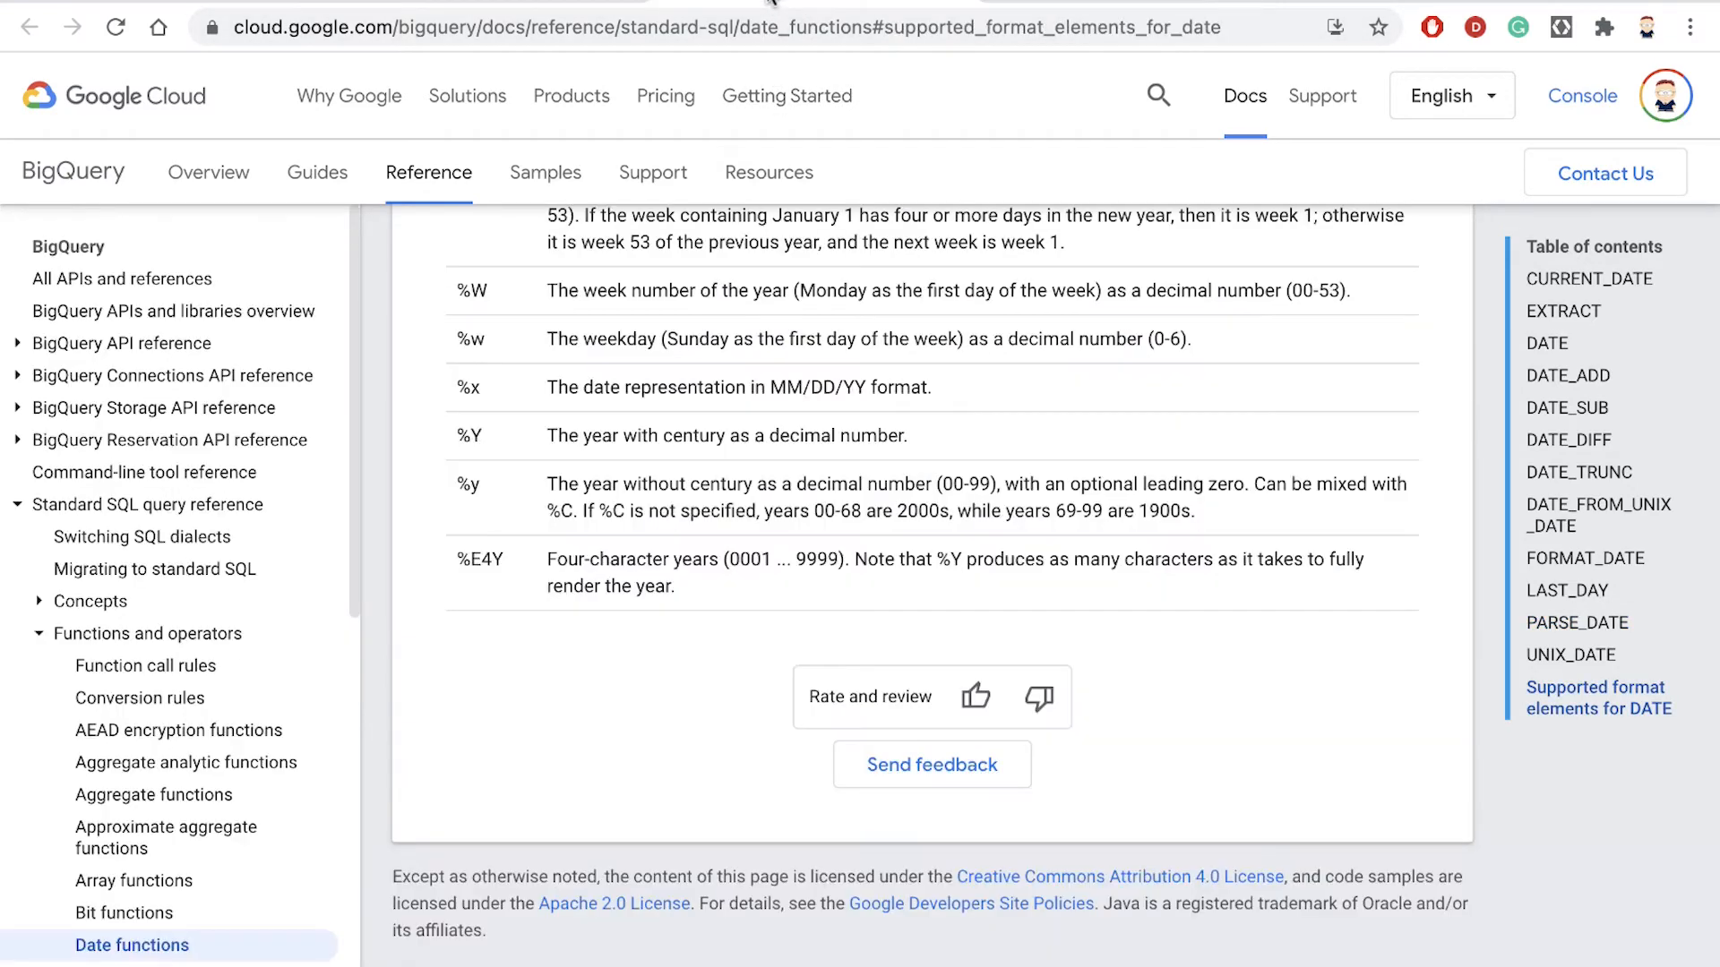
scroll(788, 313, up, 6)
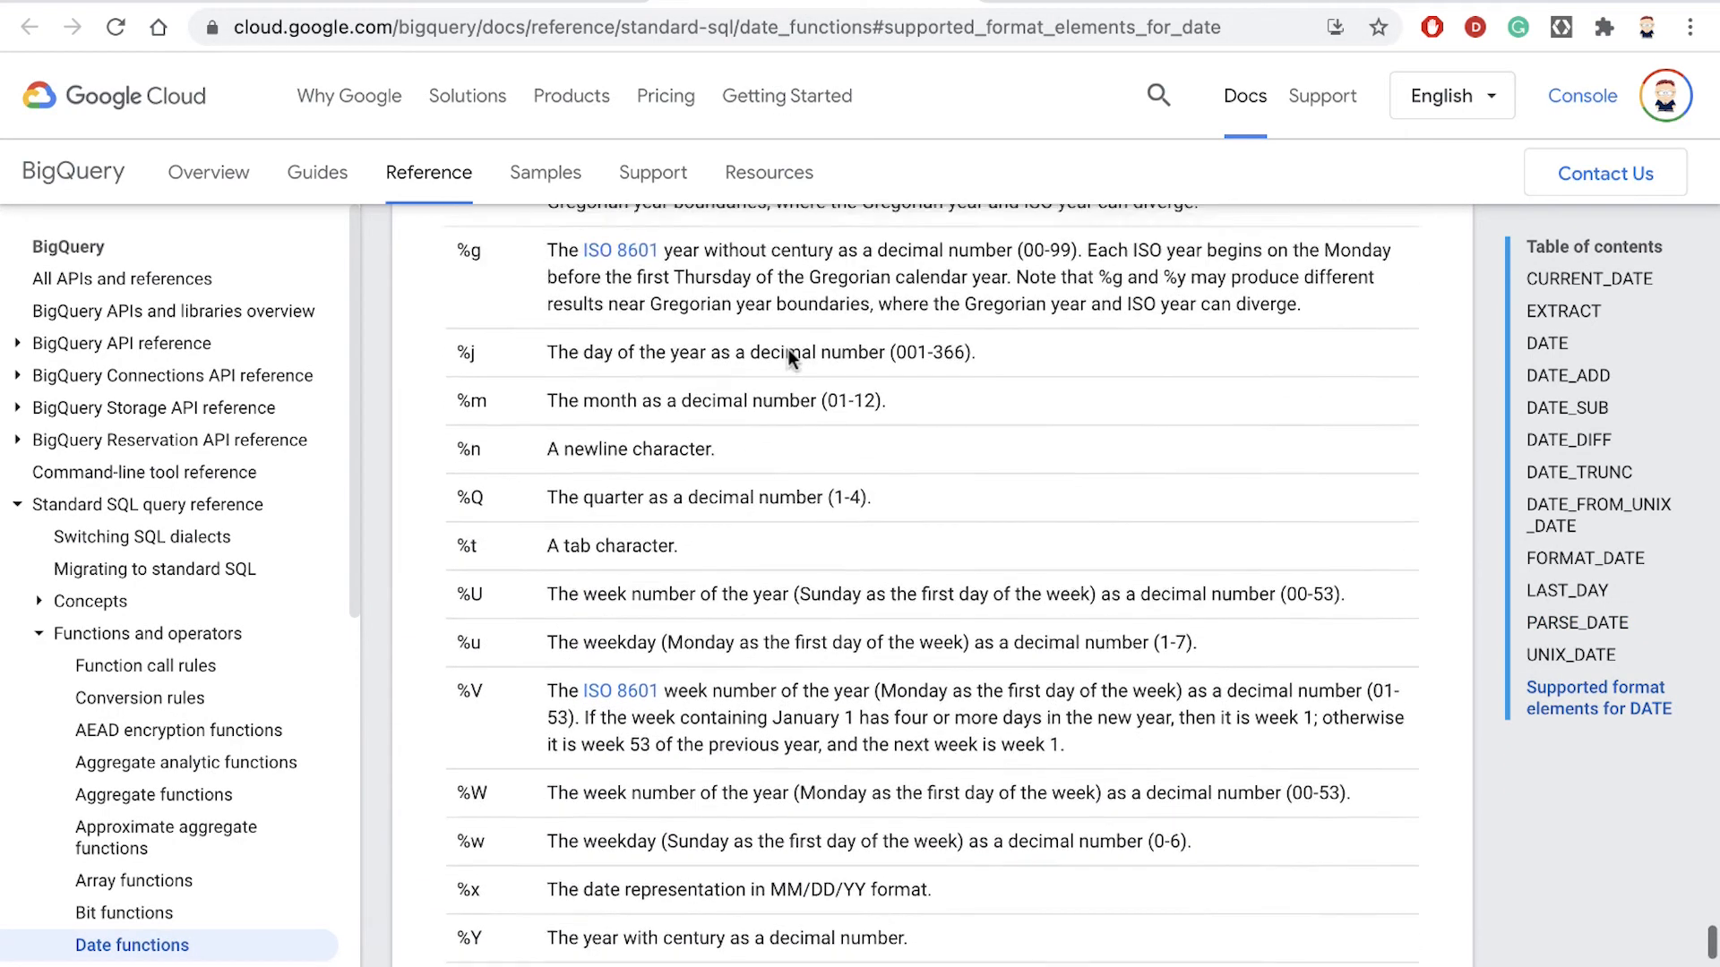
scroll(788, 349, up, 4)
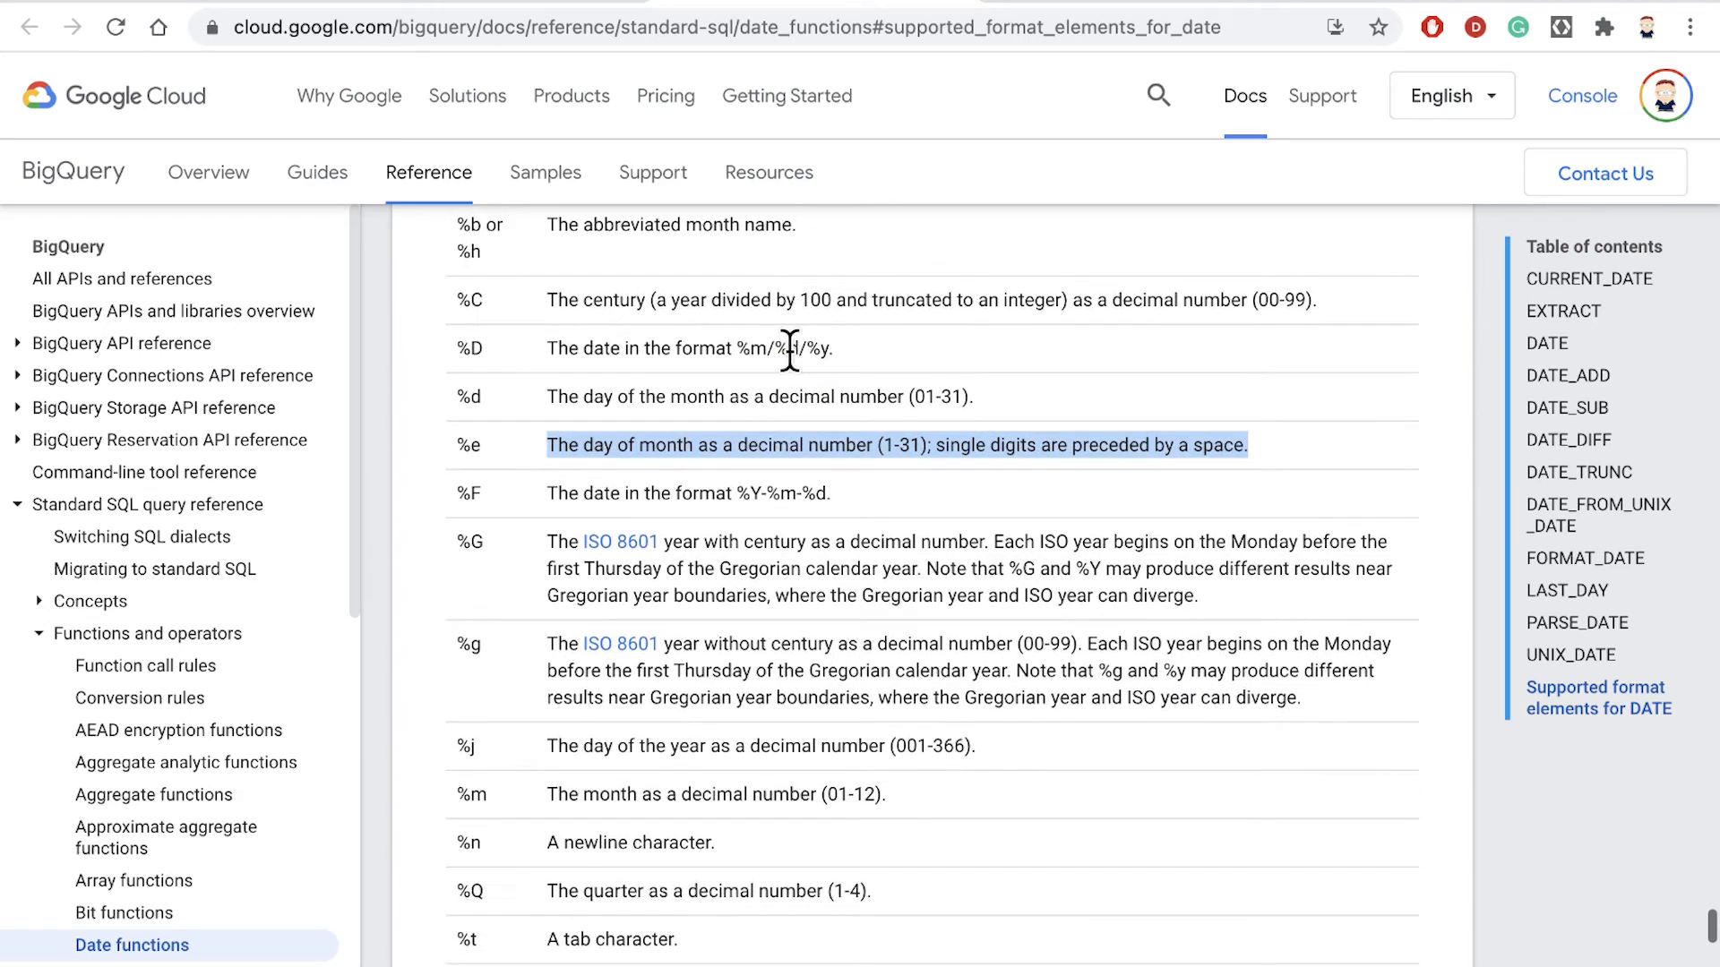
click(789, 358)
scroll(793, 367, up, 4)
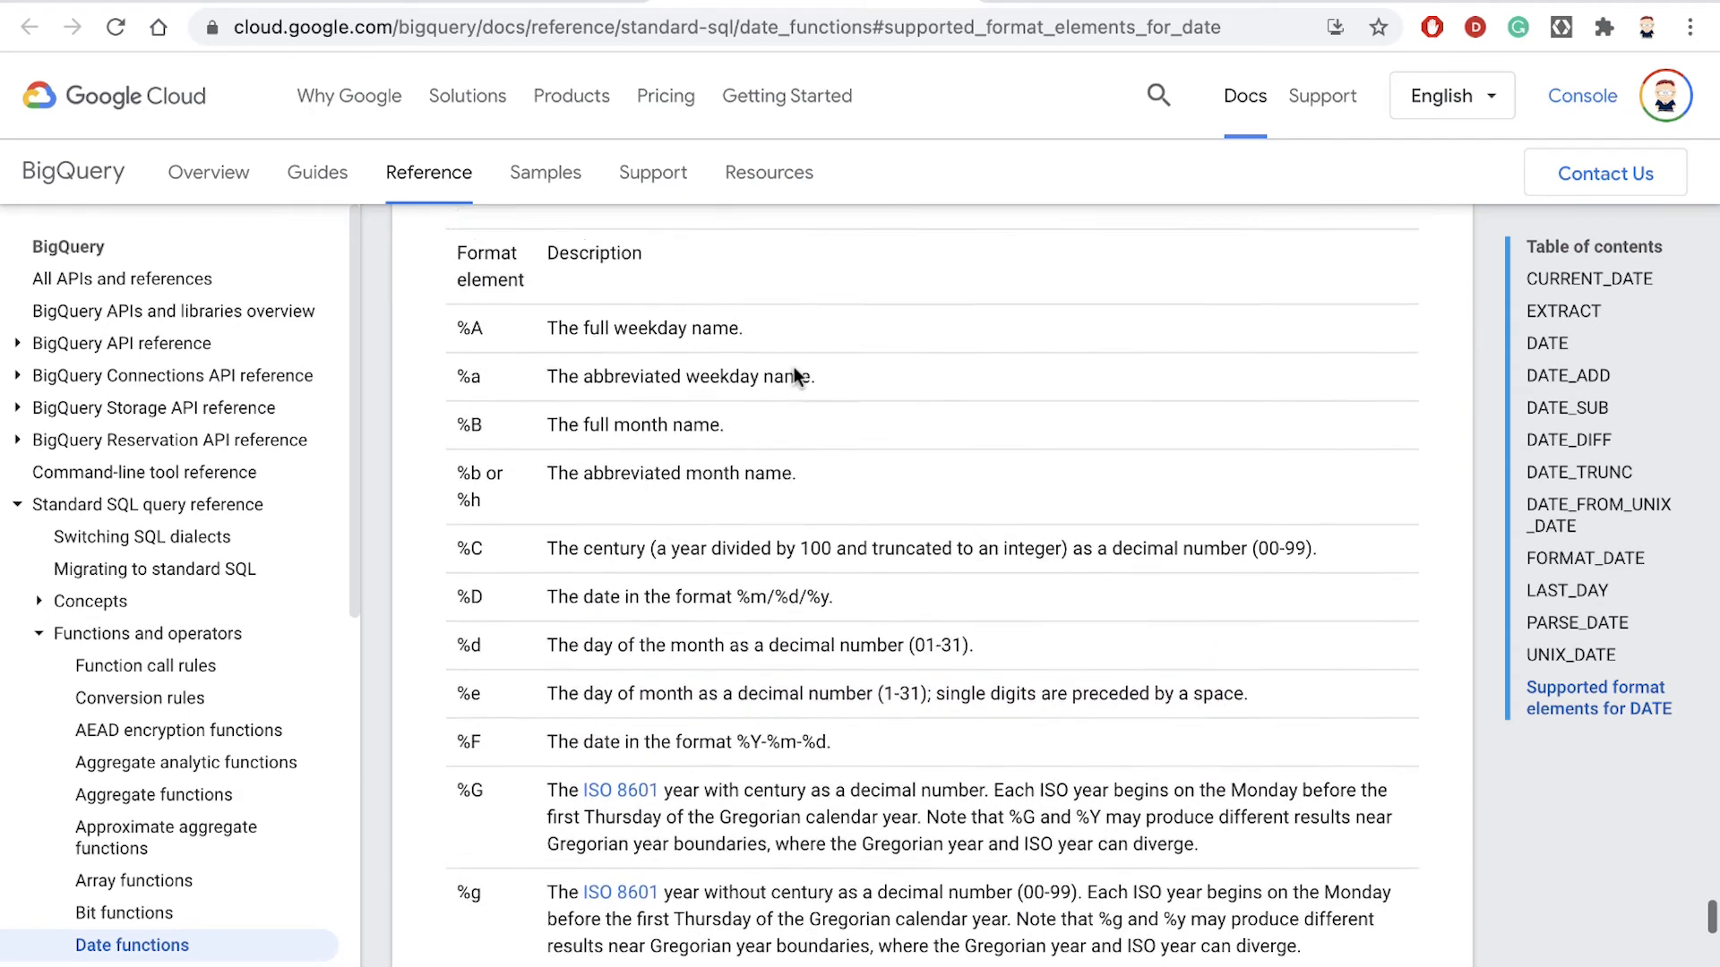
scroll(793, 367, down, 1)
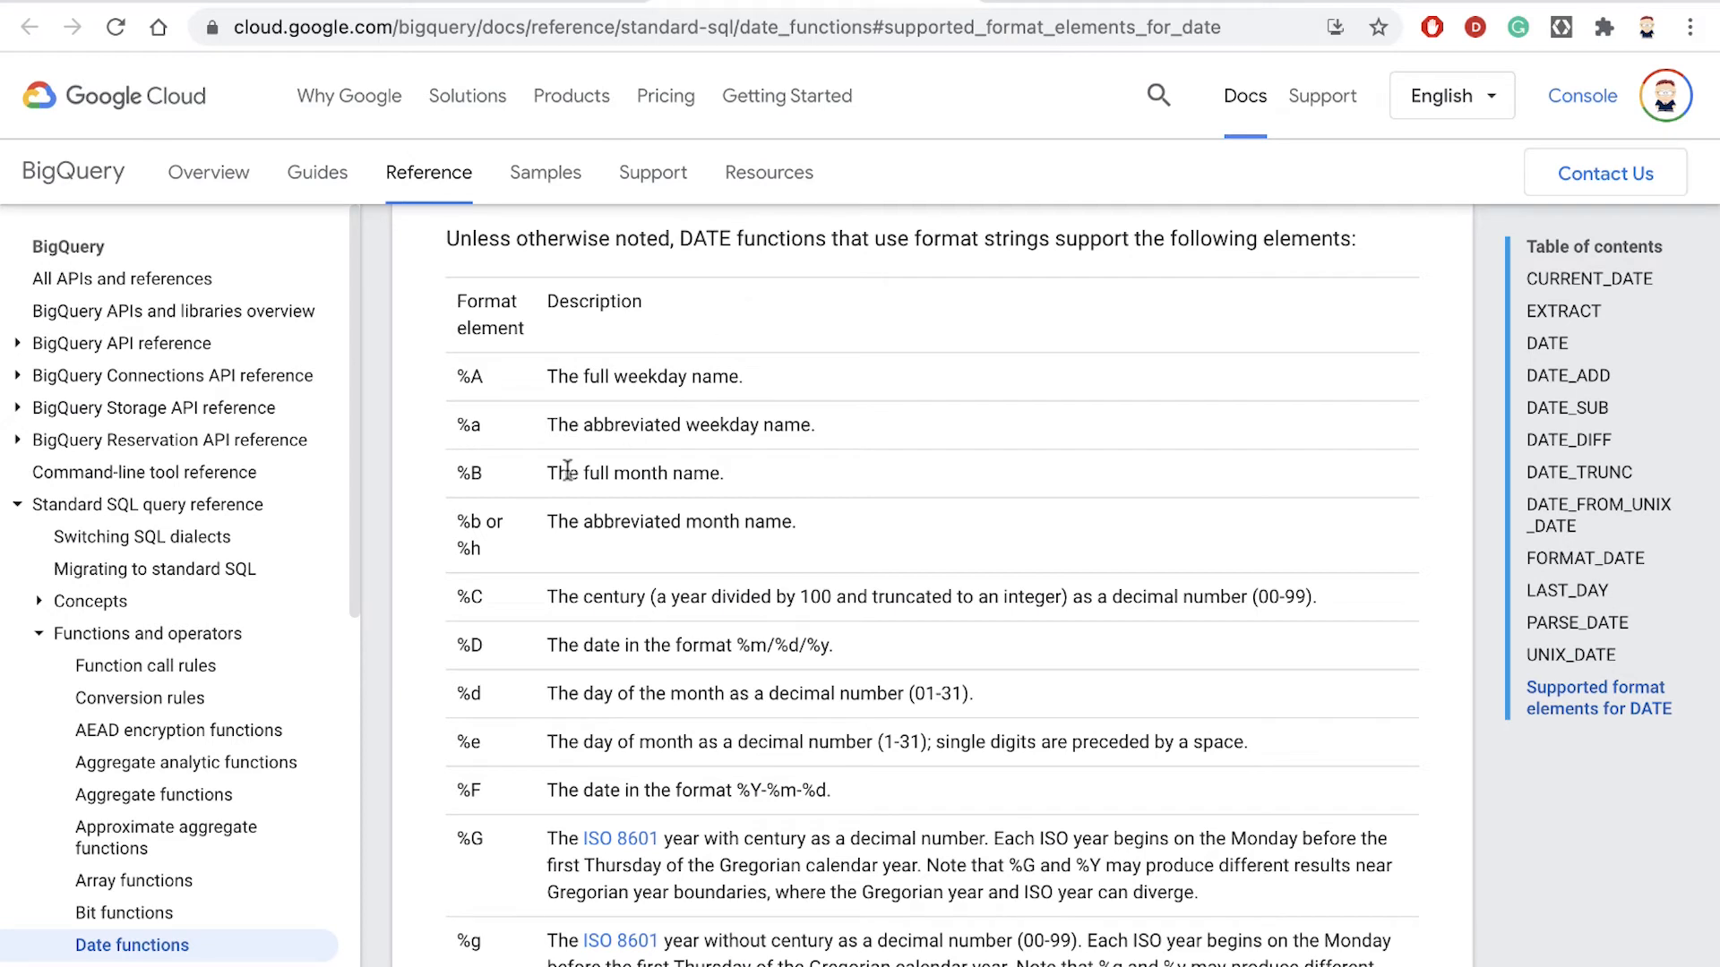
drag(545, 473, 679, 472)
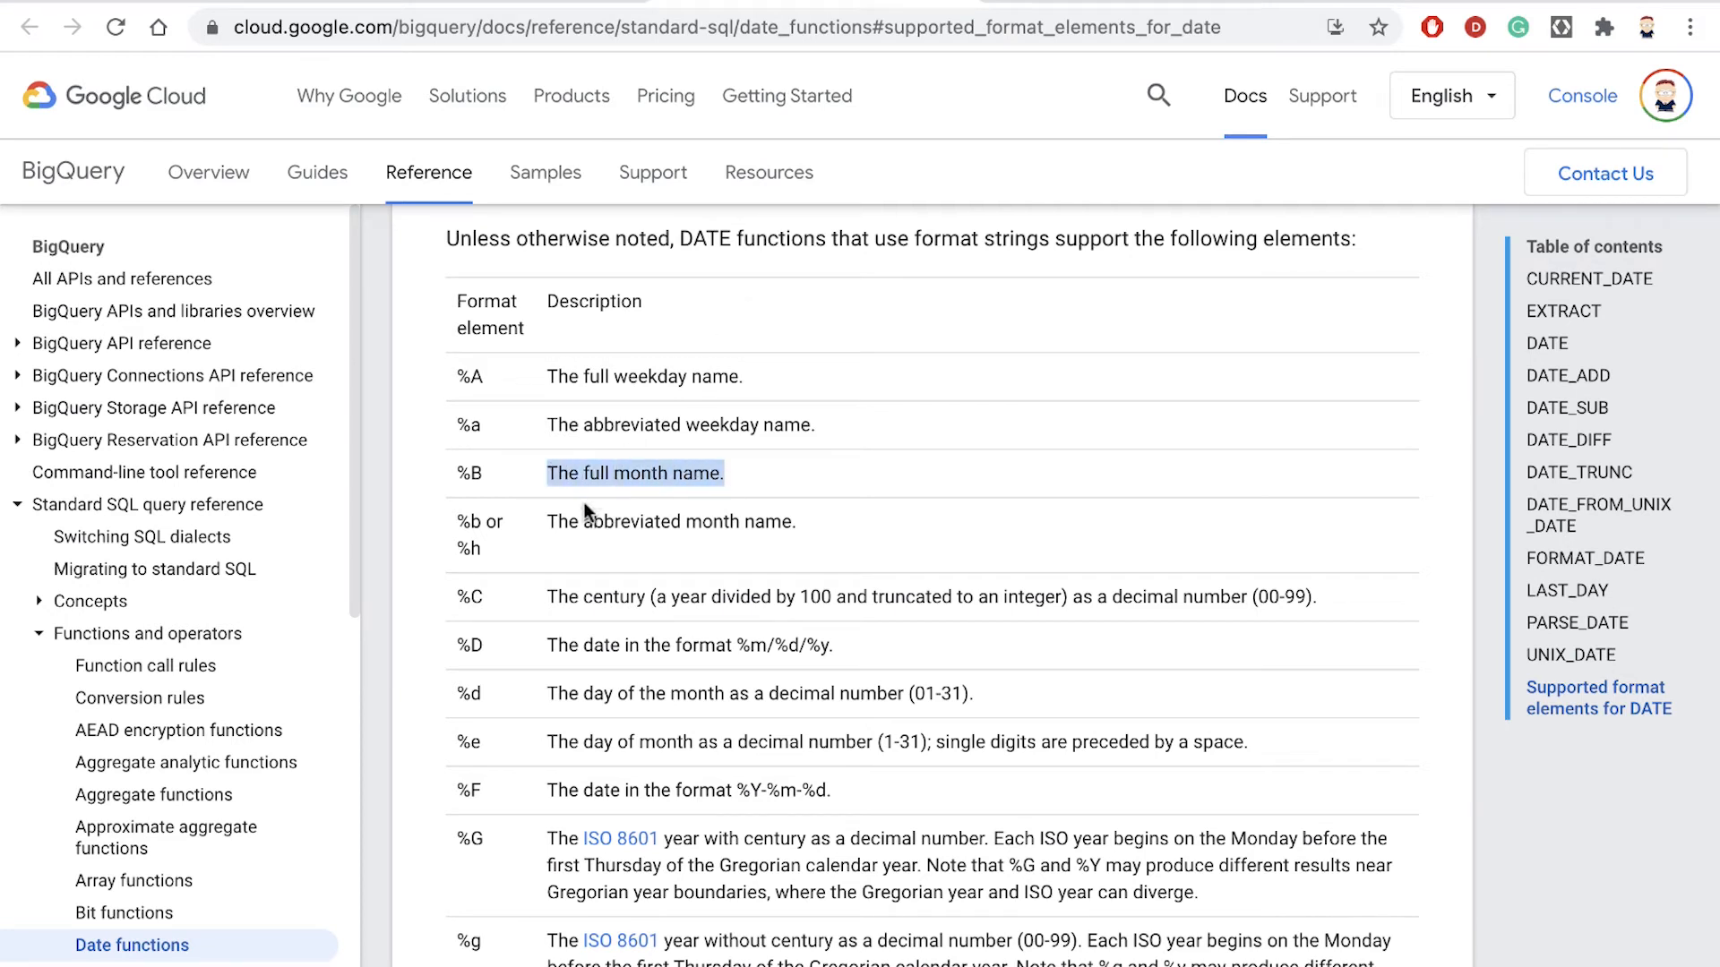
drag(449, 472, 490, 482)
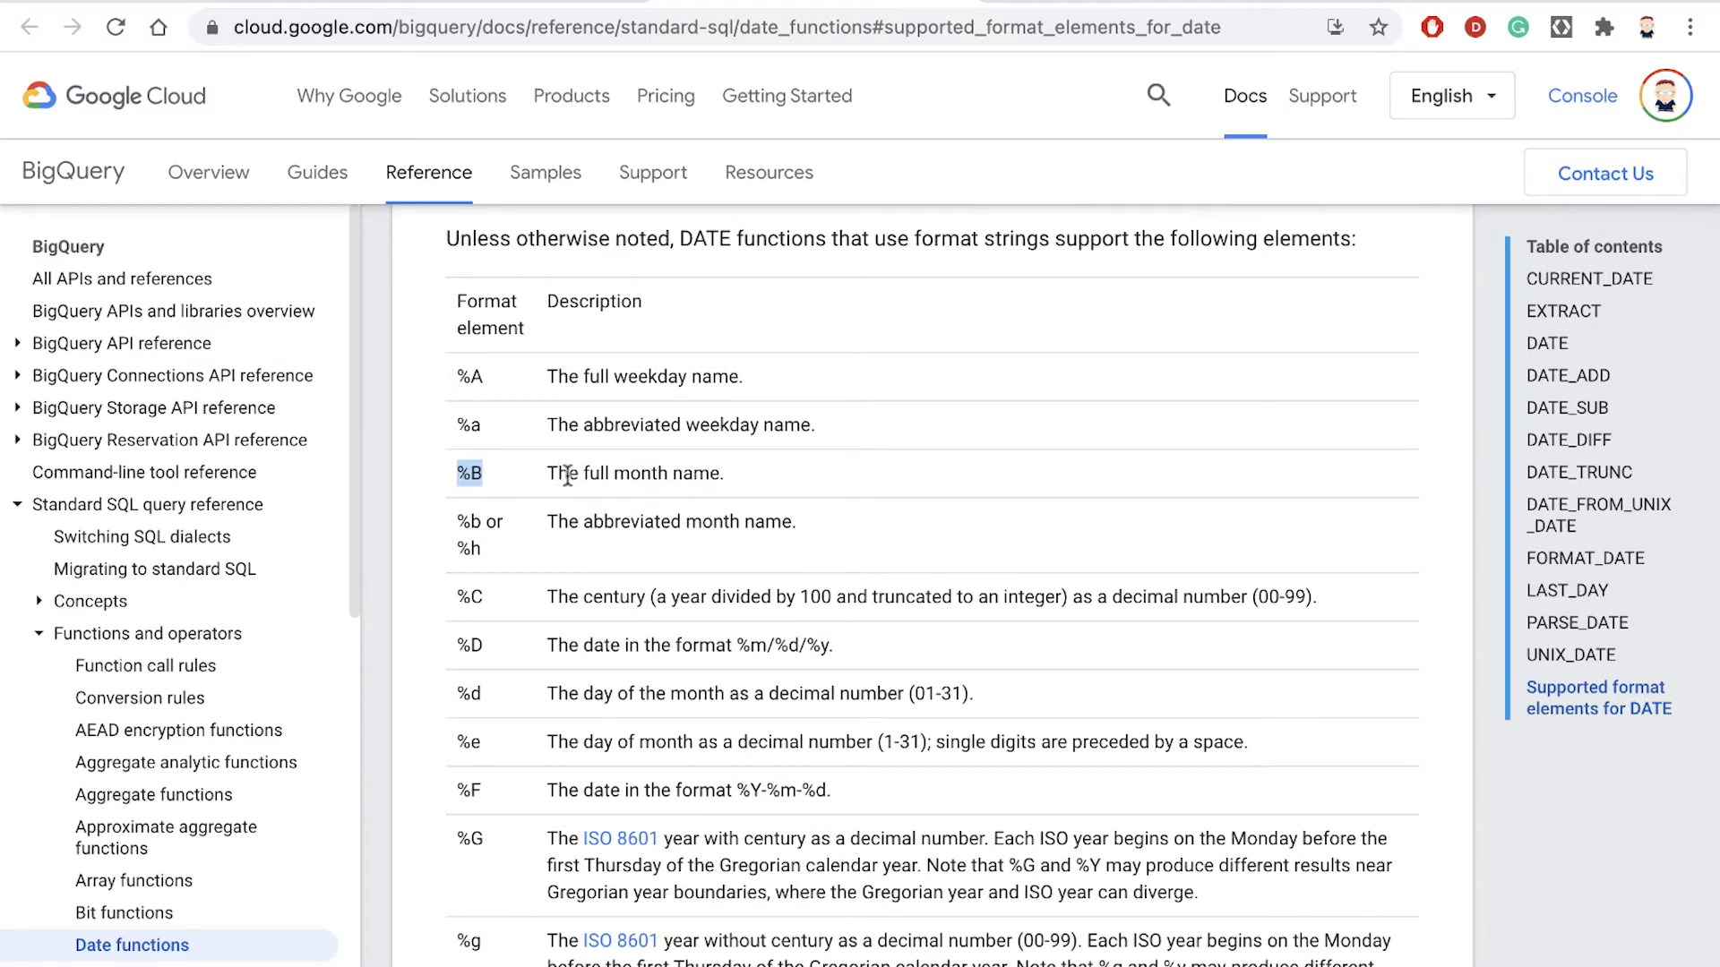
- Return to the first PARSE_DATE example and review the day and year elements in its format string
key(alt+Left)
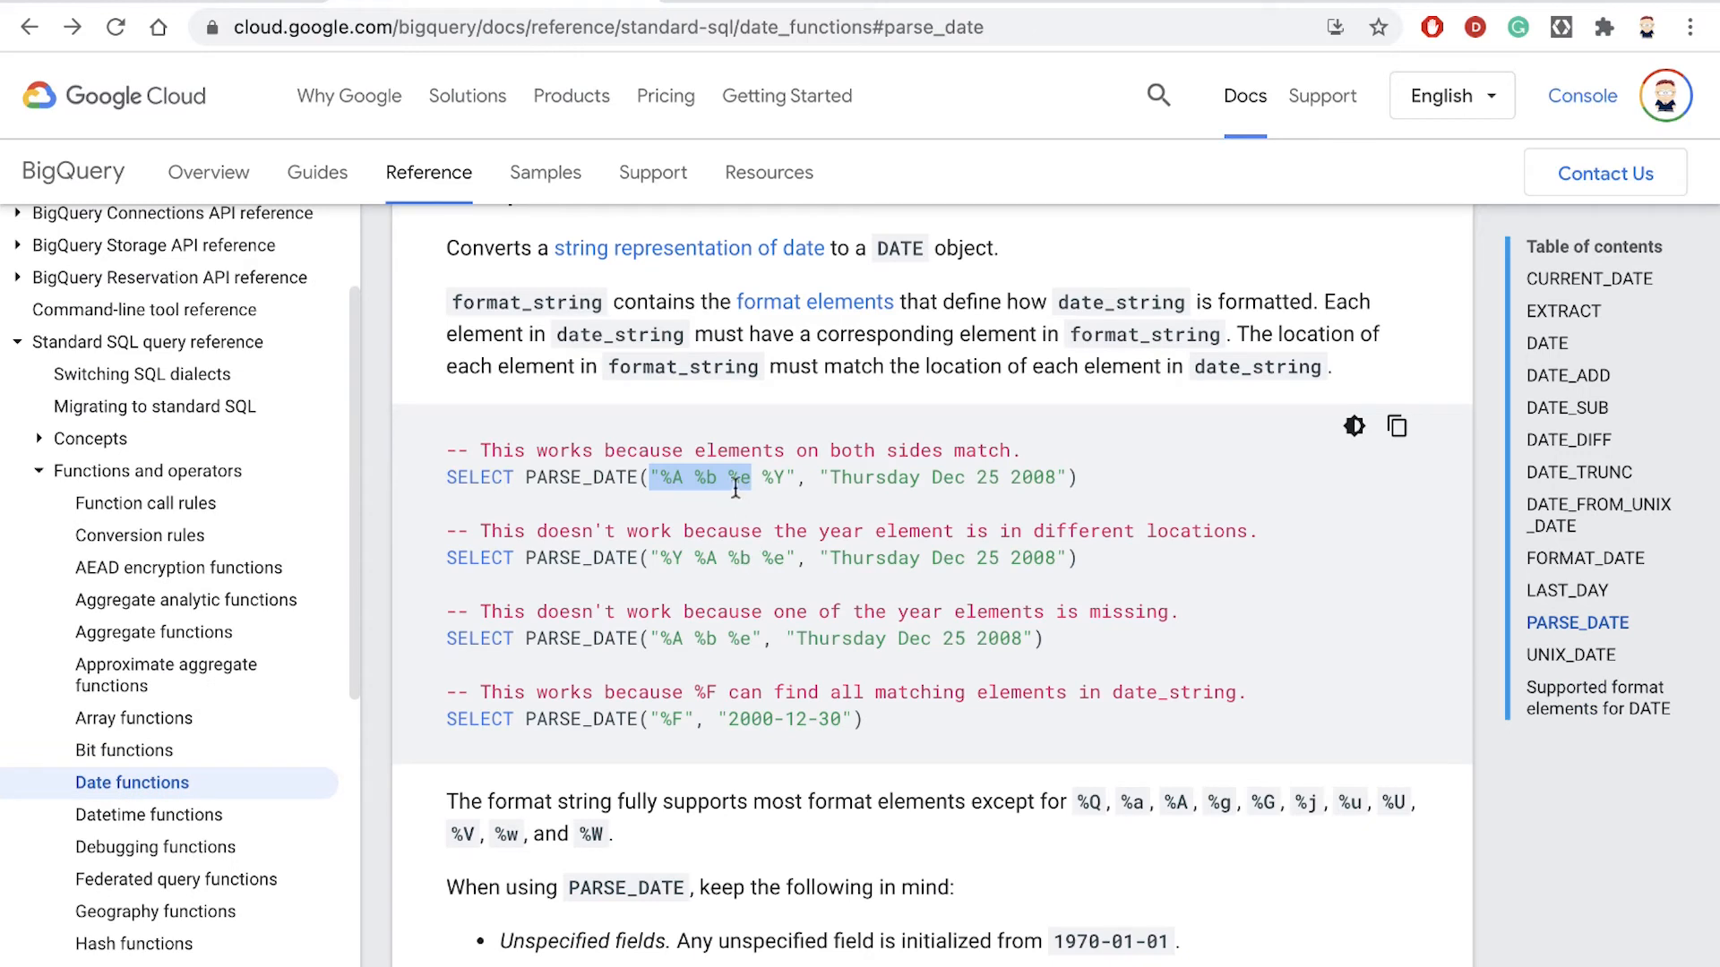
click(706, 487)
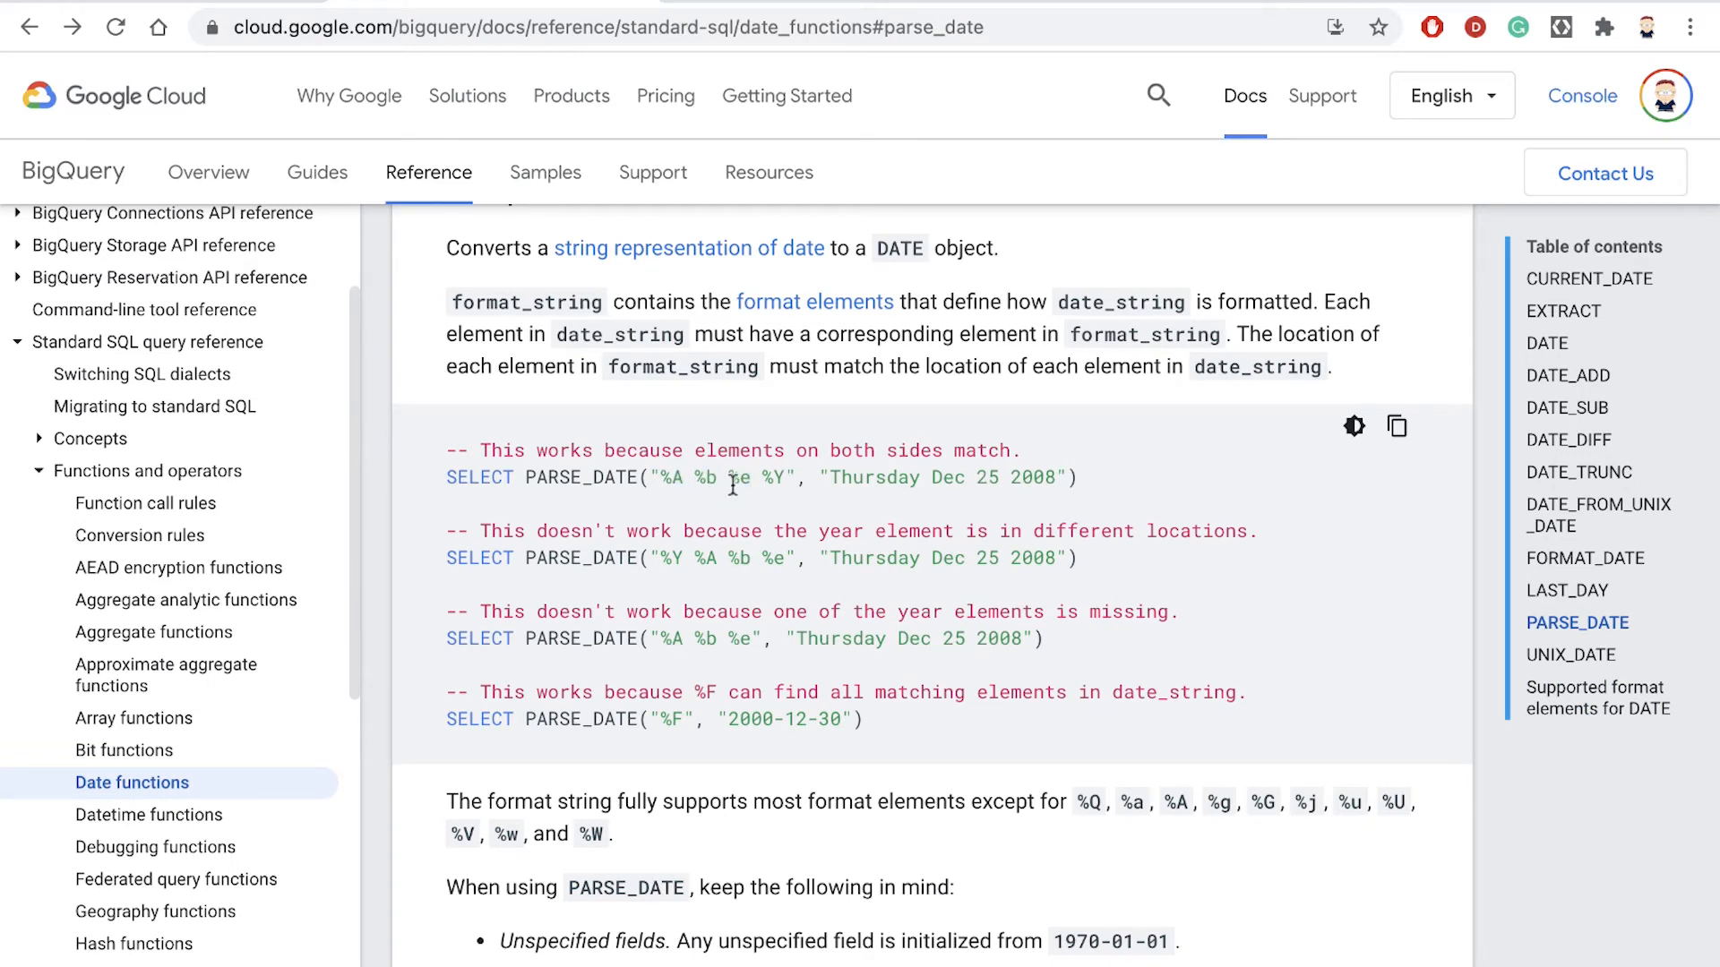
drag(733, 487, 780, 477)
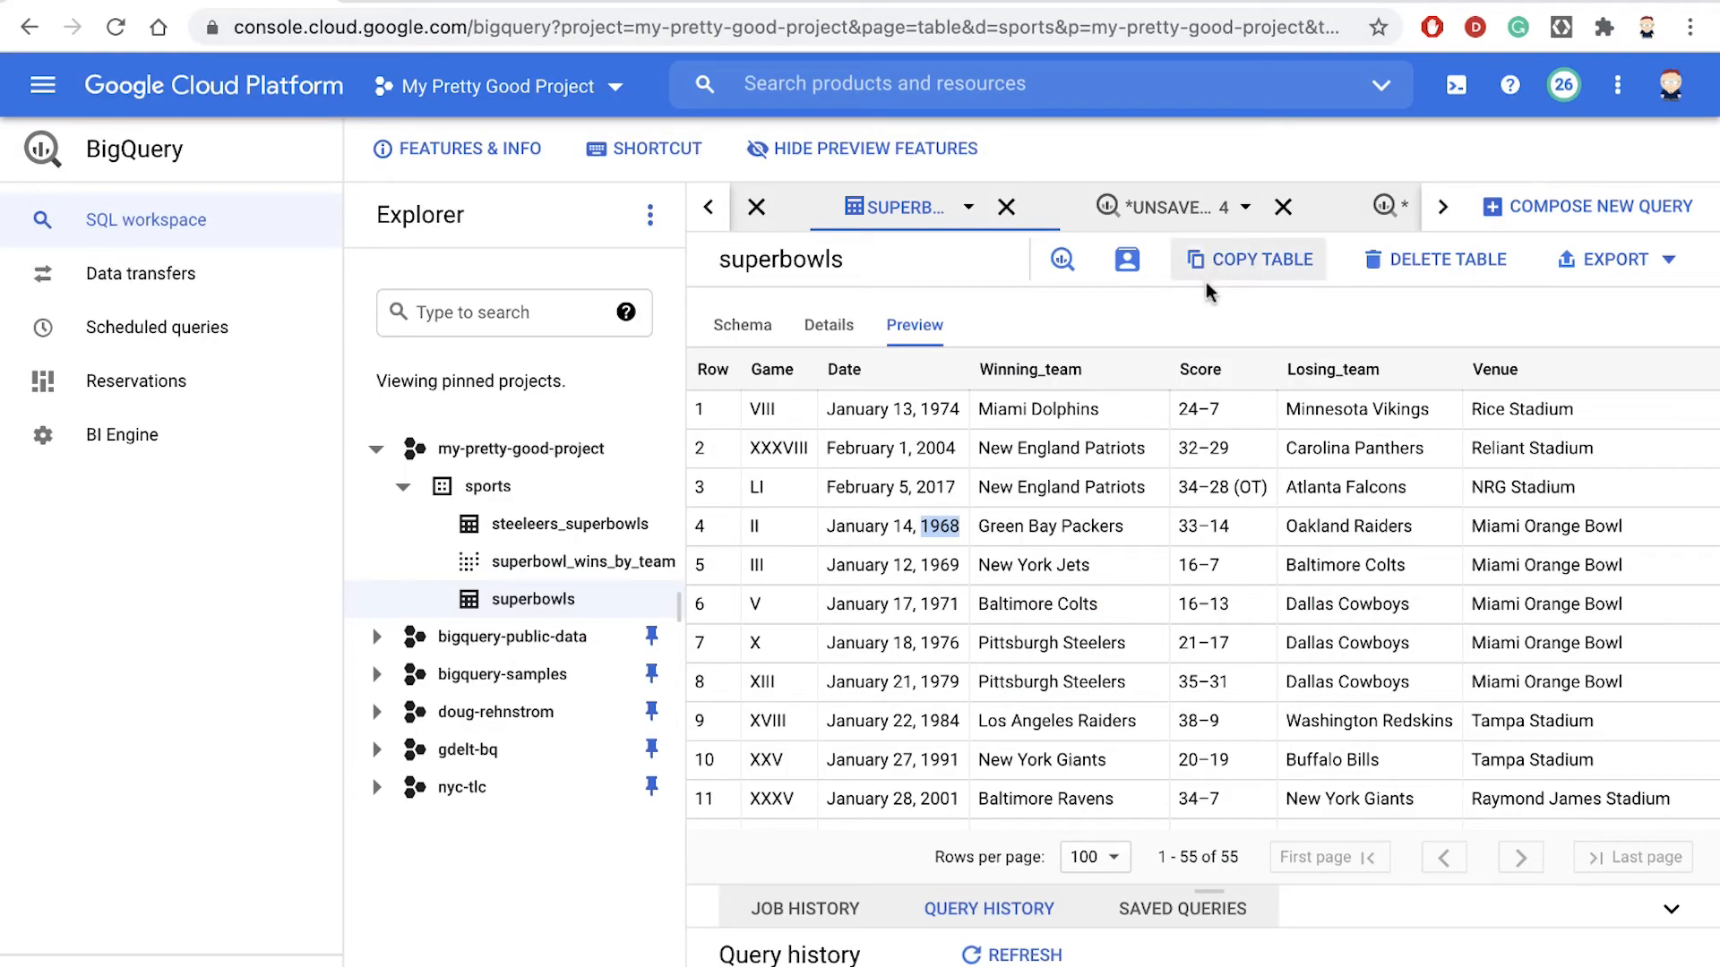
- Open the Super Bowl join query in the BigQuery console and enlarge its editor to show the whole ORDER BY clause
click(1256, 213)
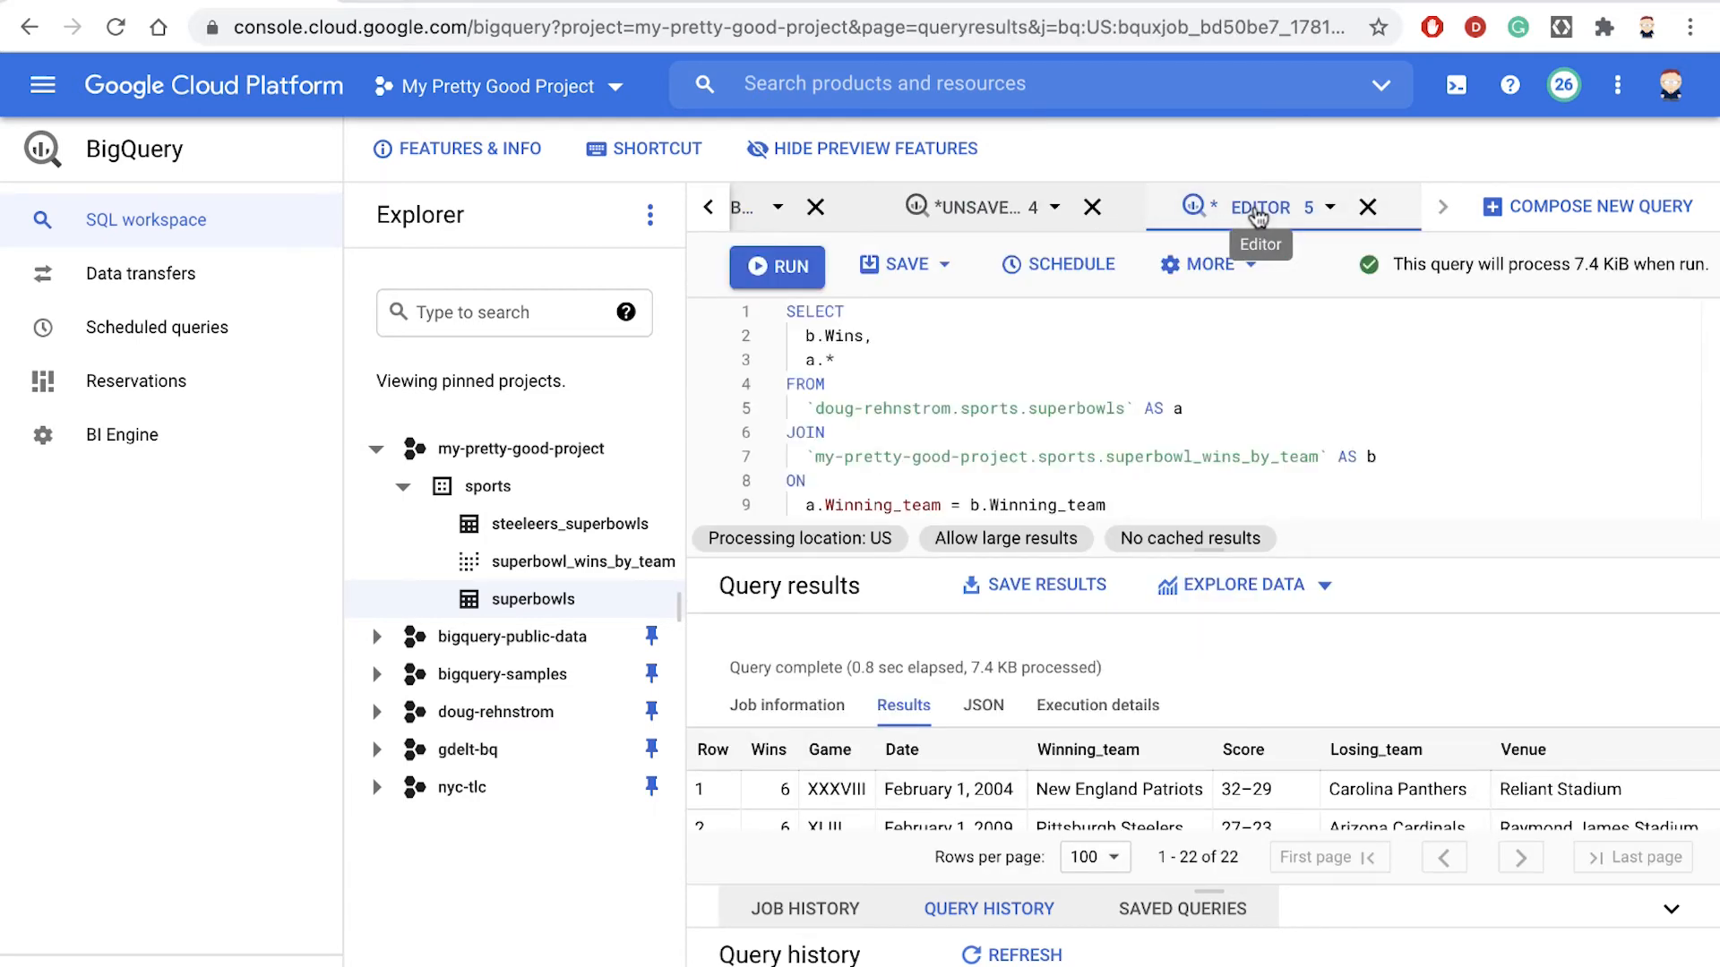
drag(1213, 556, 1232, 716)
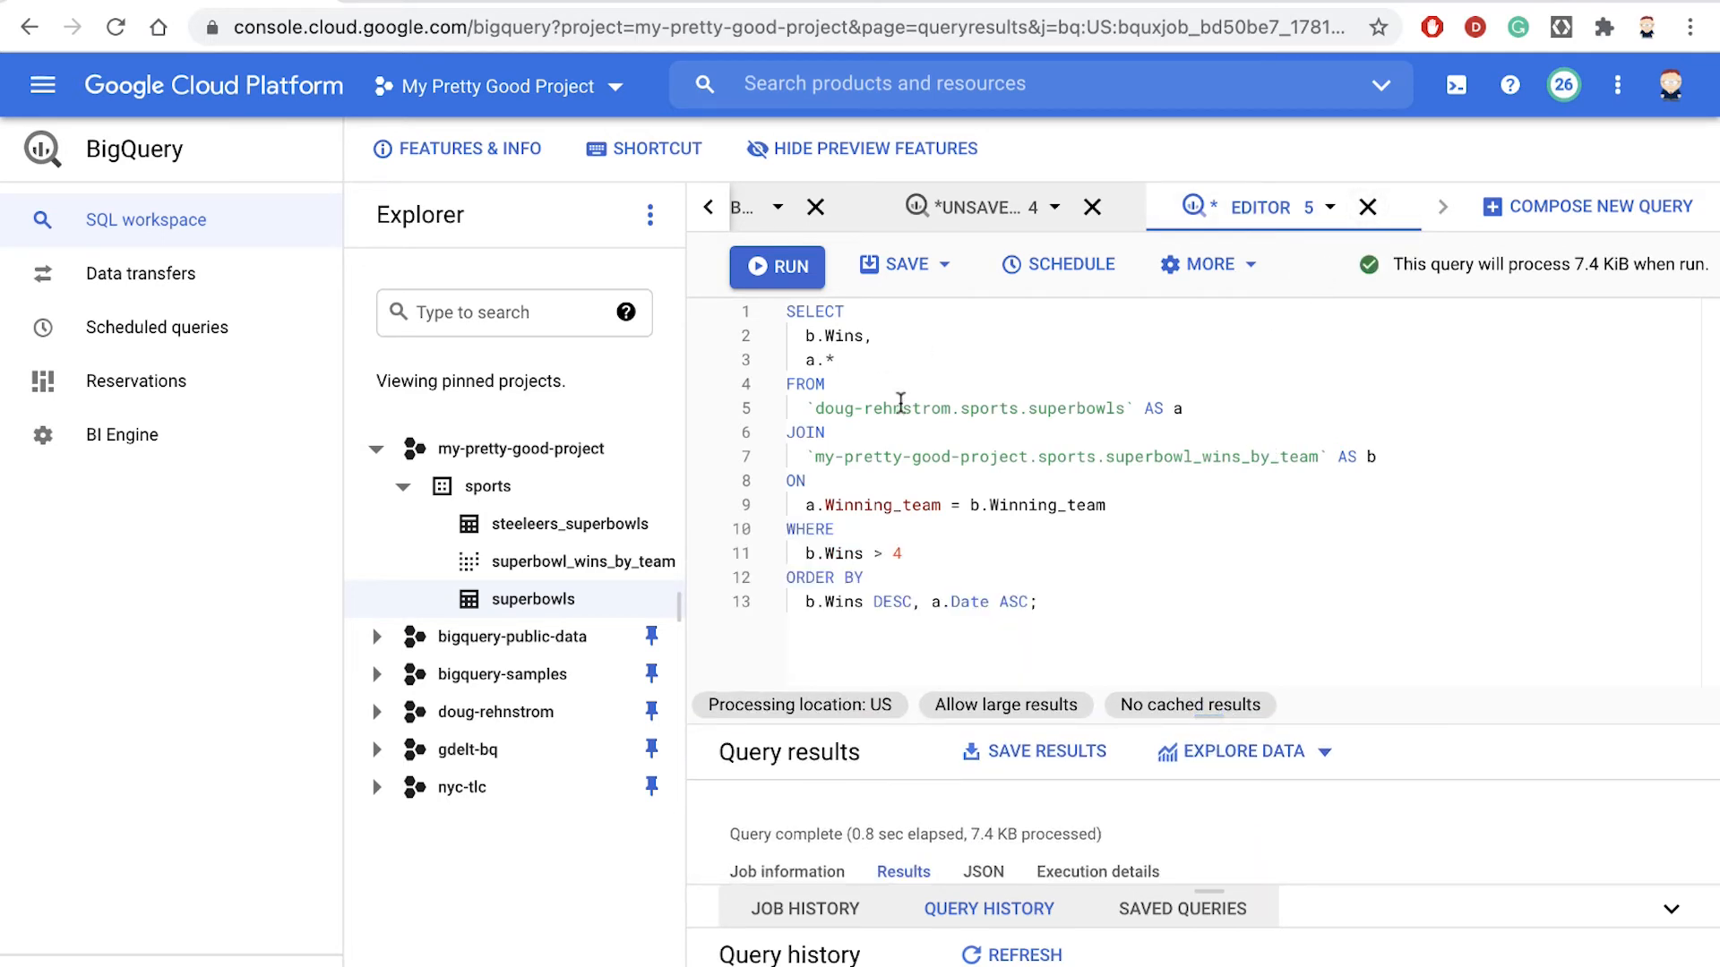
click(1029, 602)
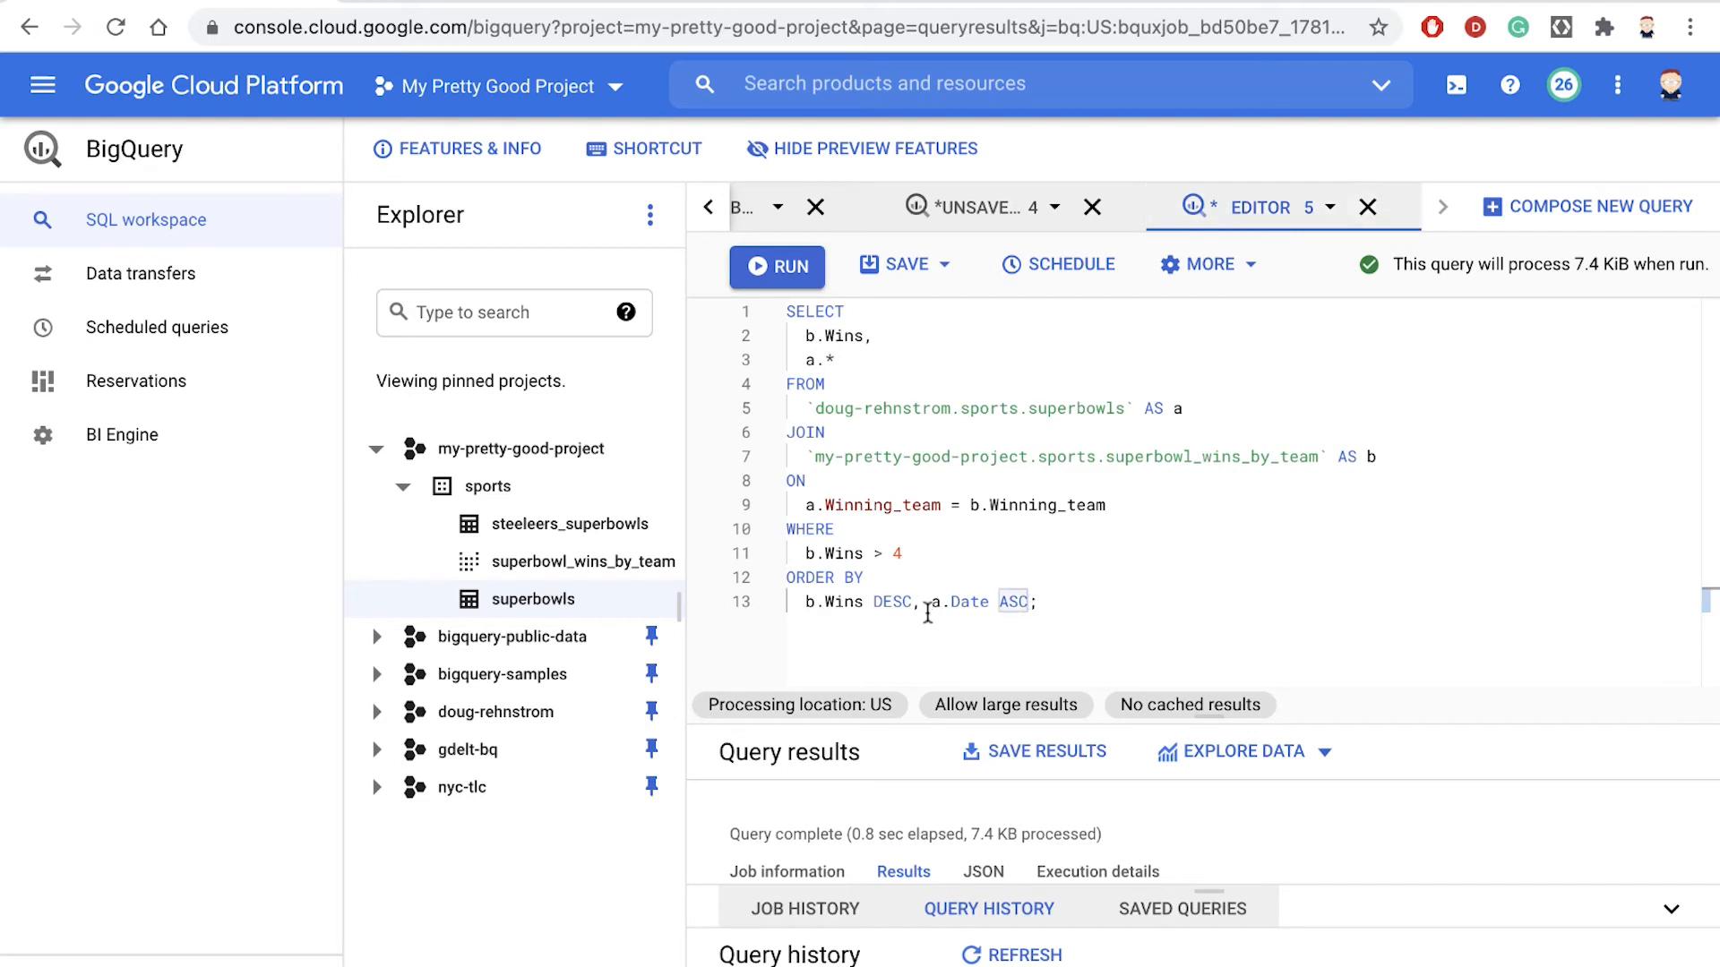
drag(930, 602, 989, 603)
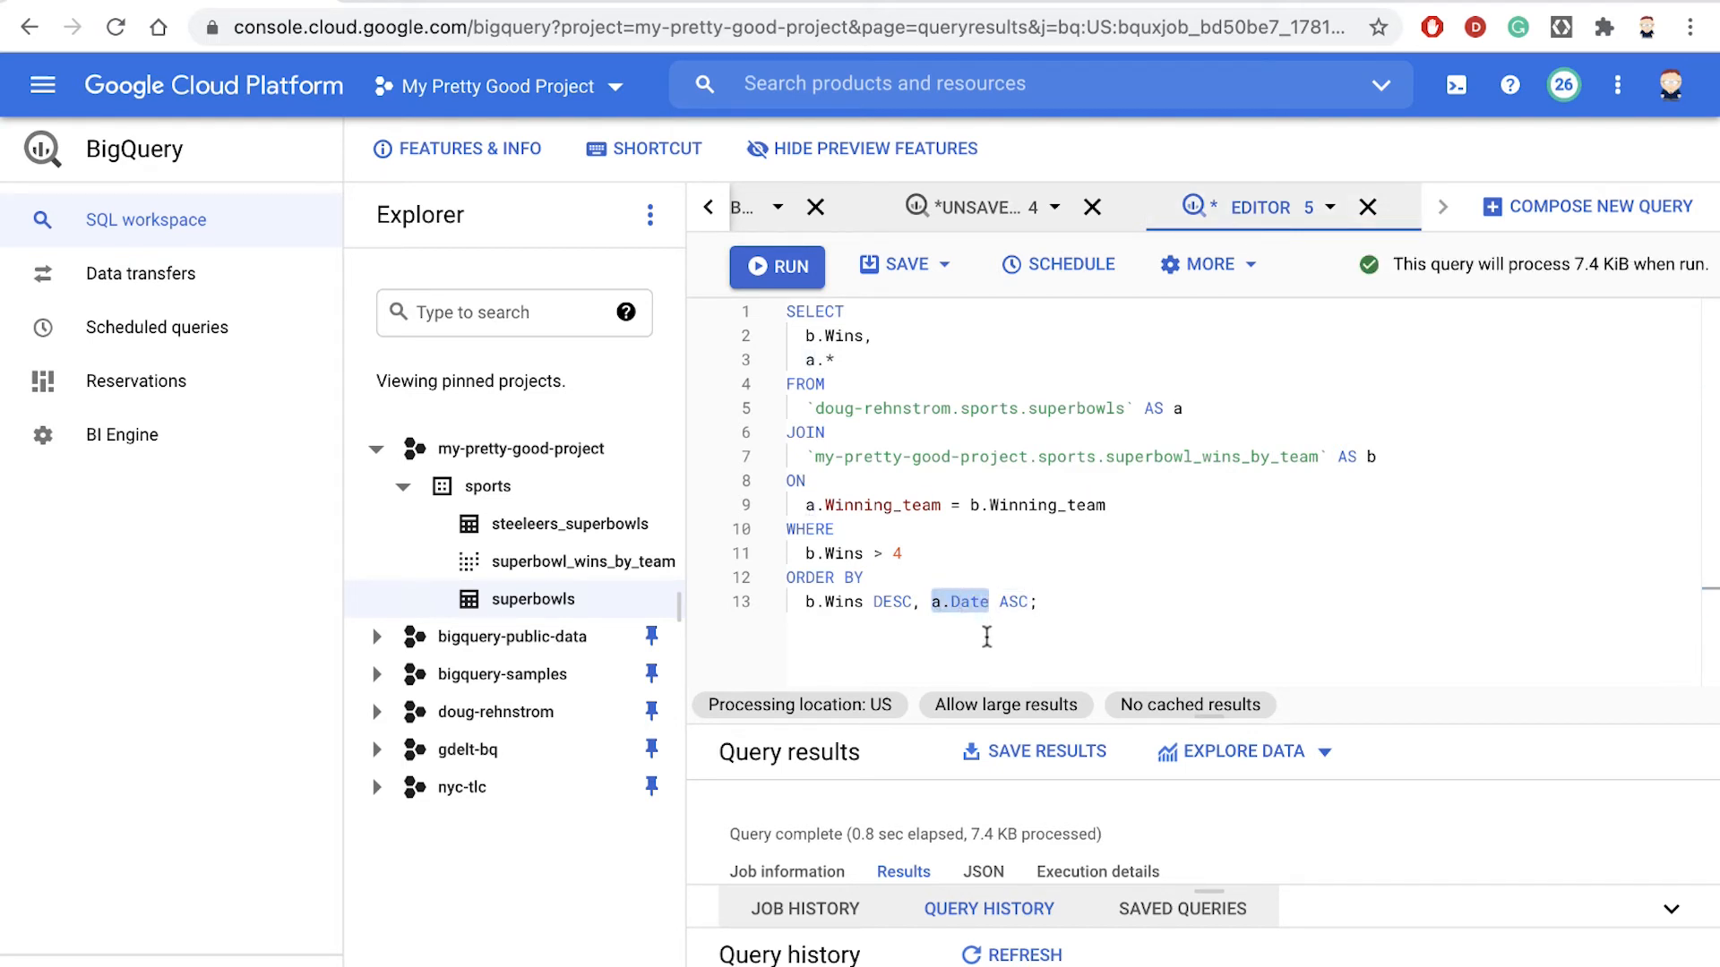
click(986, 636)
- Insert the opening of a PARSE_DATE( call directly before a.Date in the ORDER BY clause
click(932, 602)
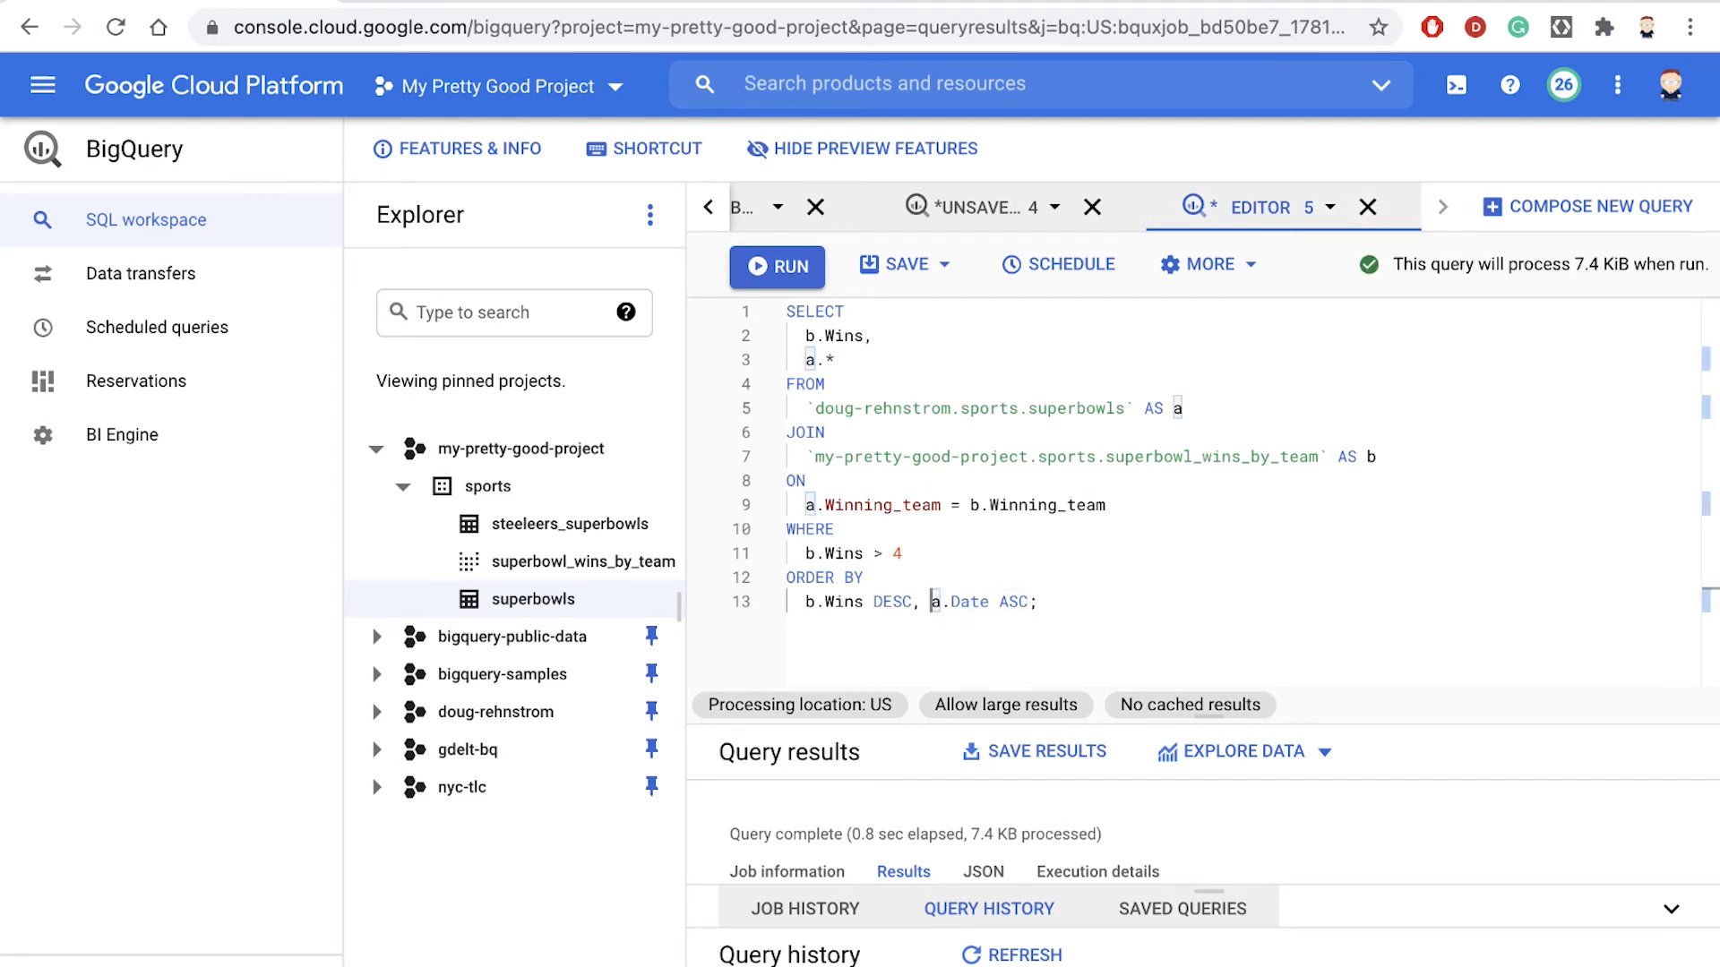
text(PARSE)
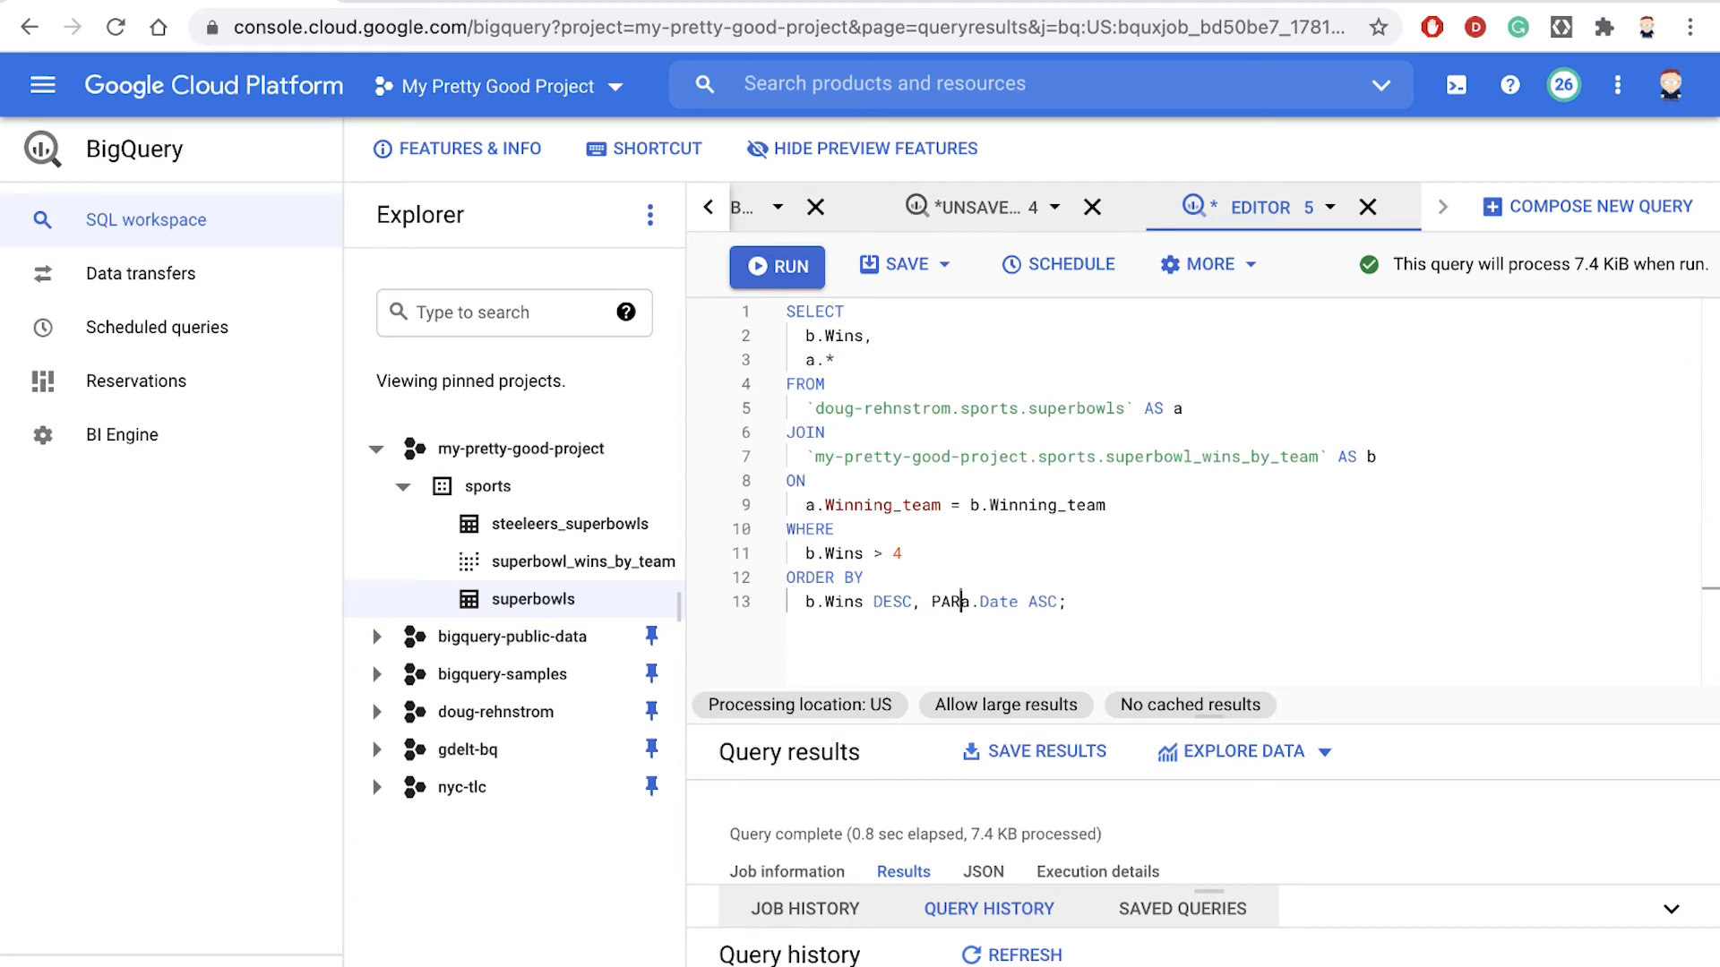
text(_DASTE)
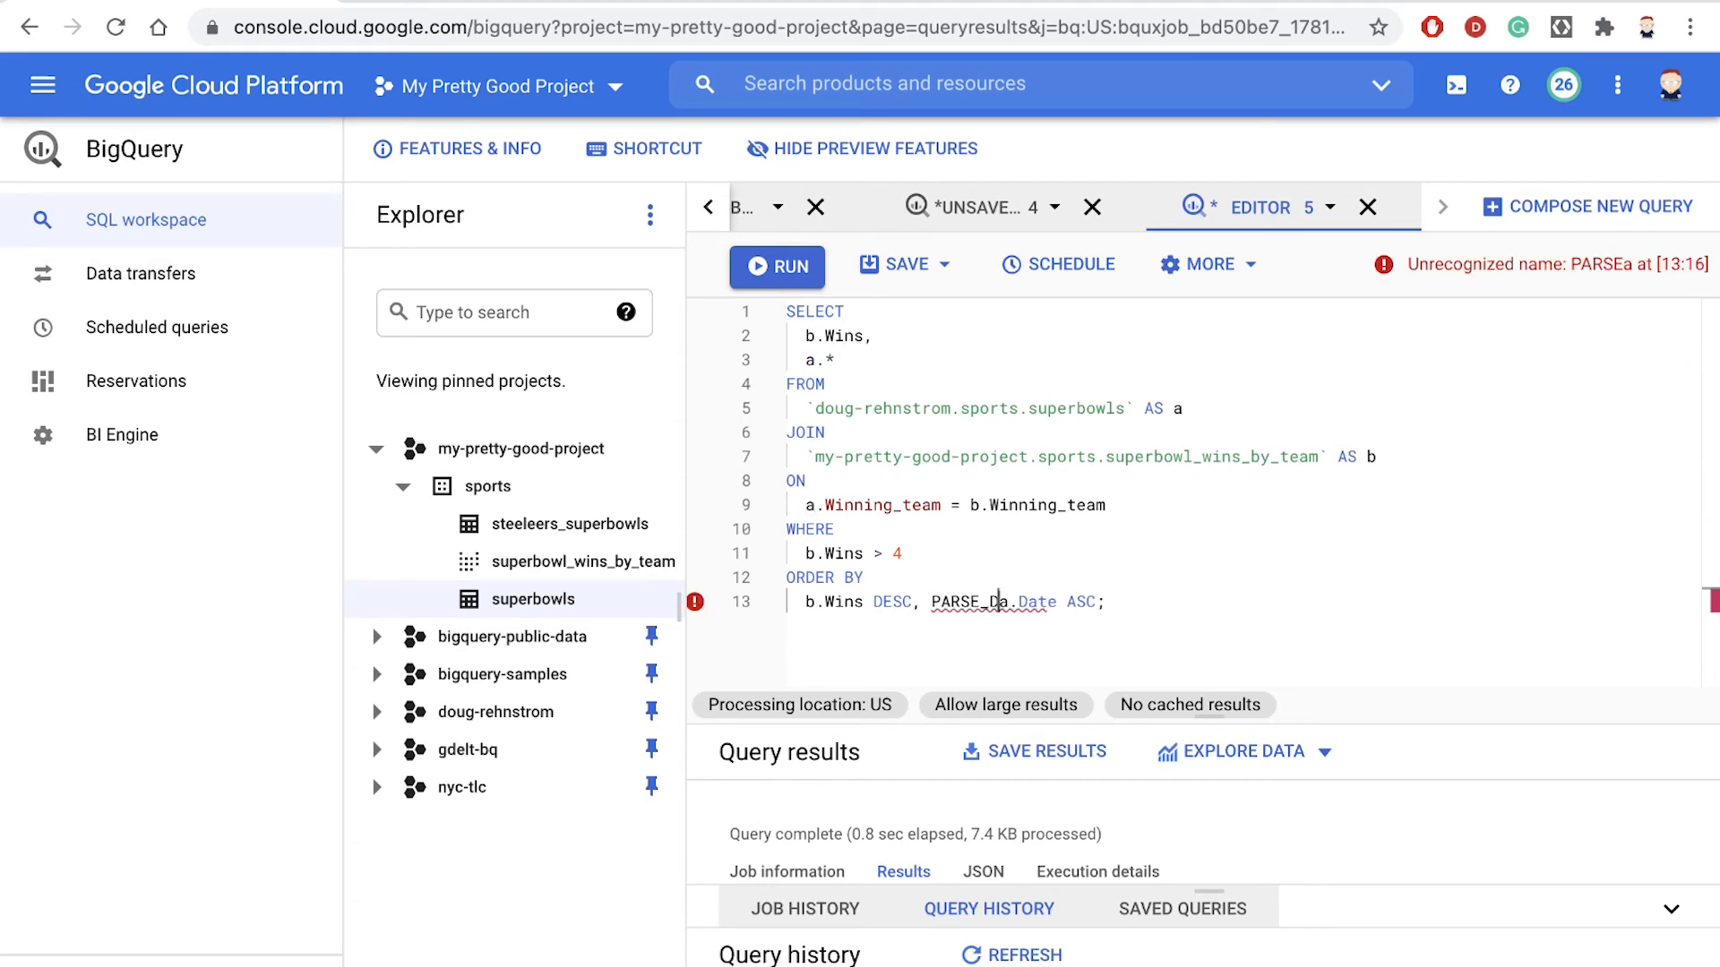
key(BackSpace)
key(BackSpace)
key(BackSpace)
text(TE()
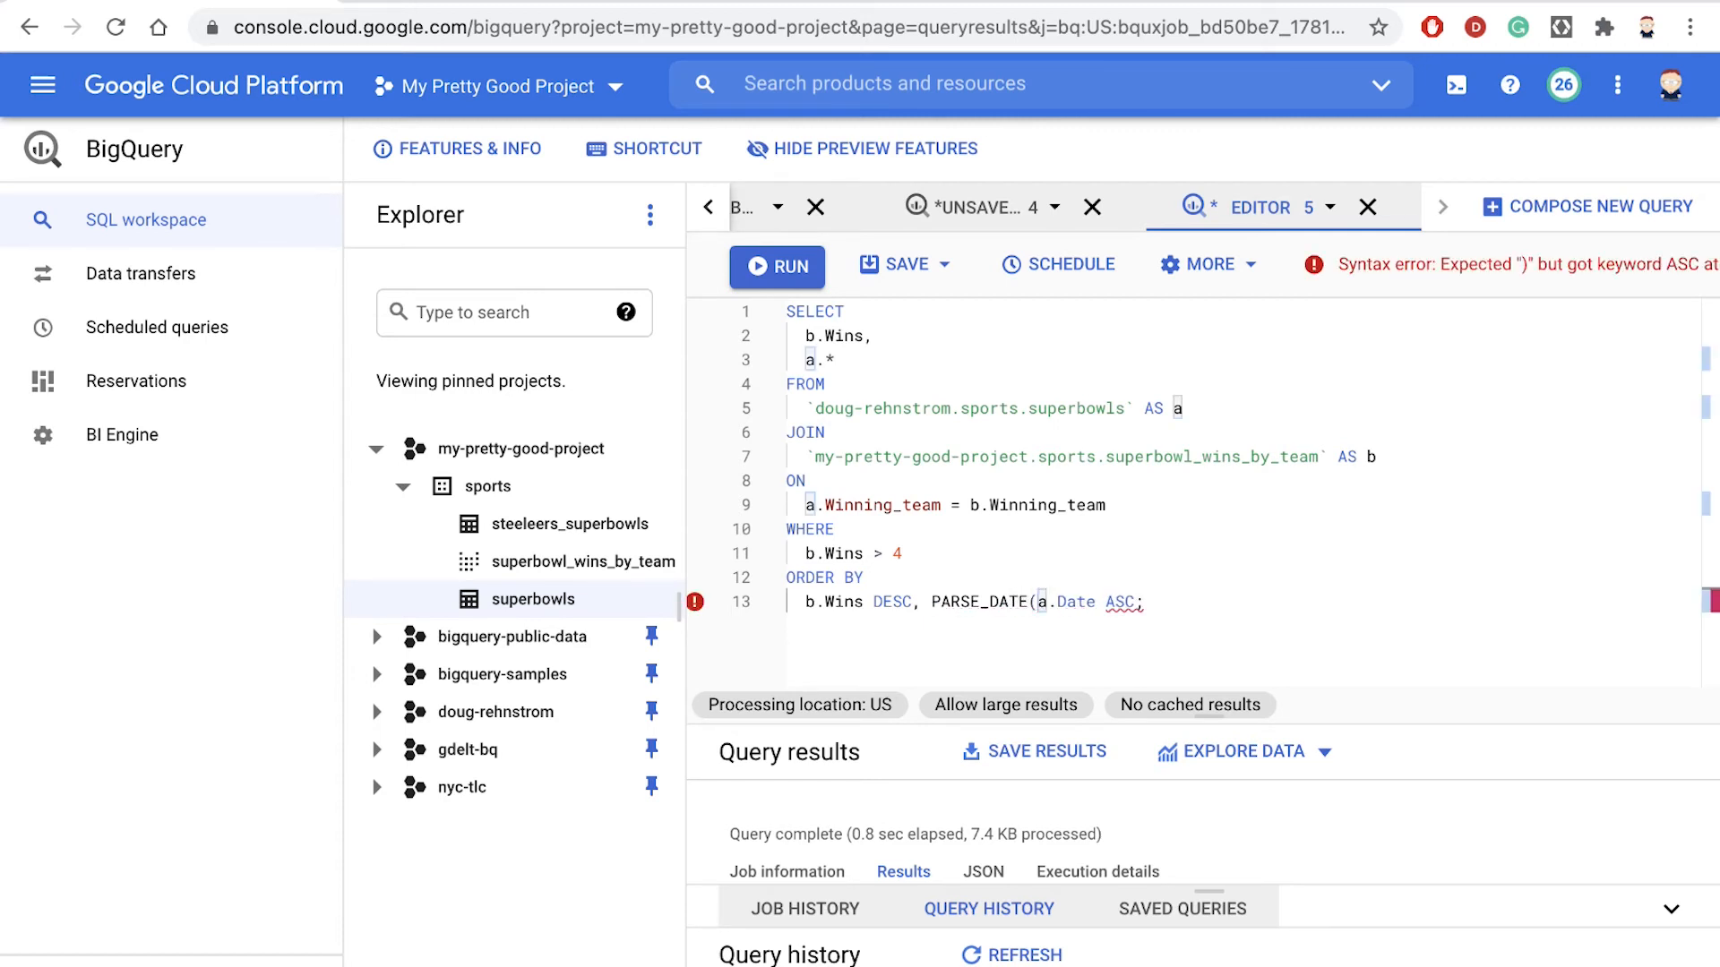
text('')
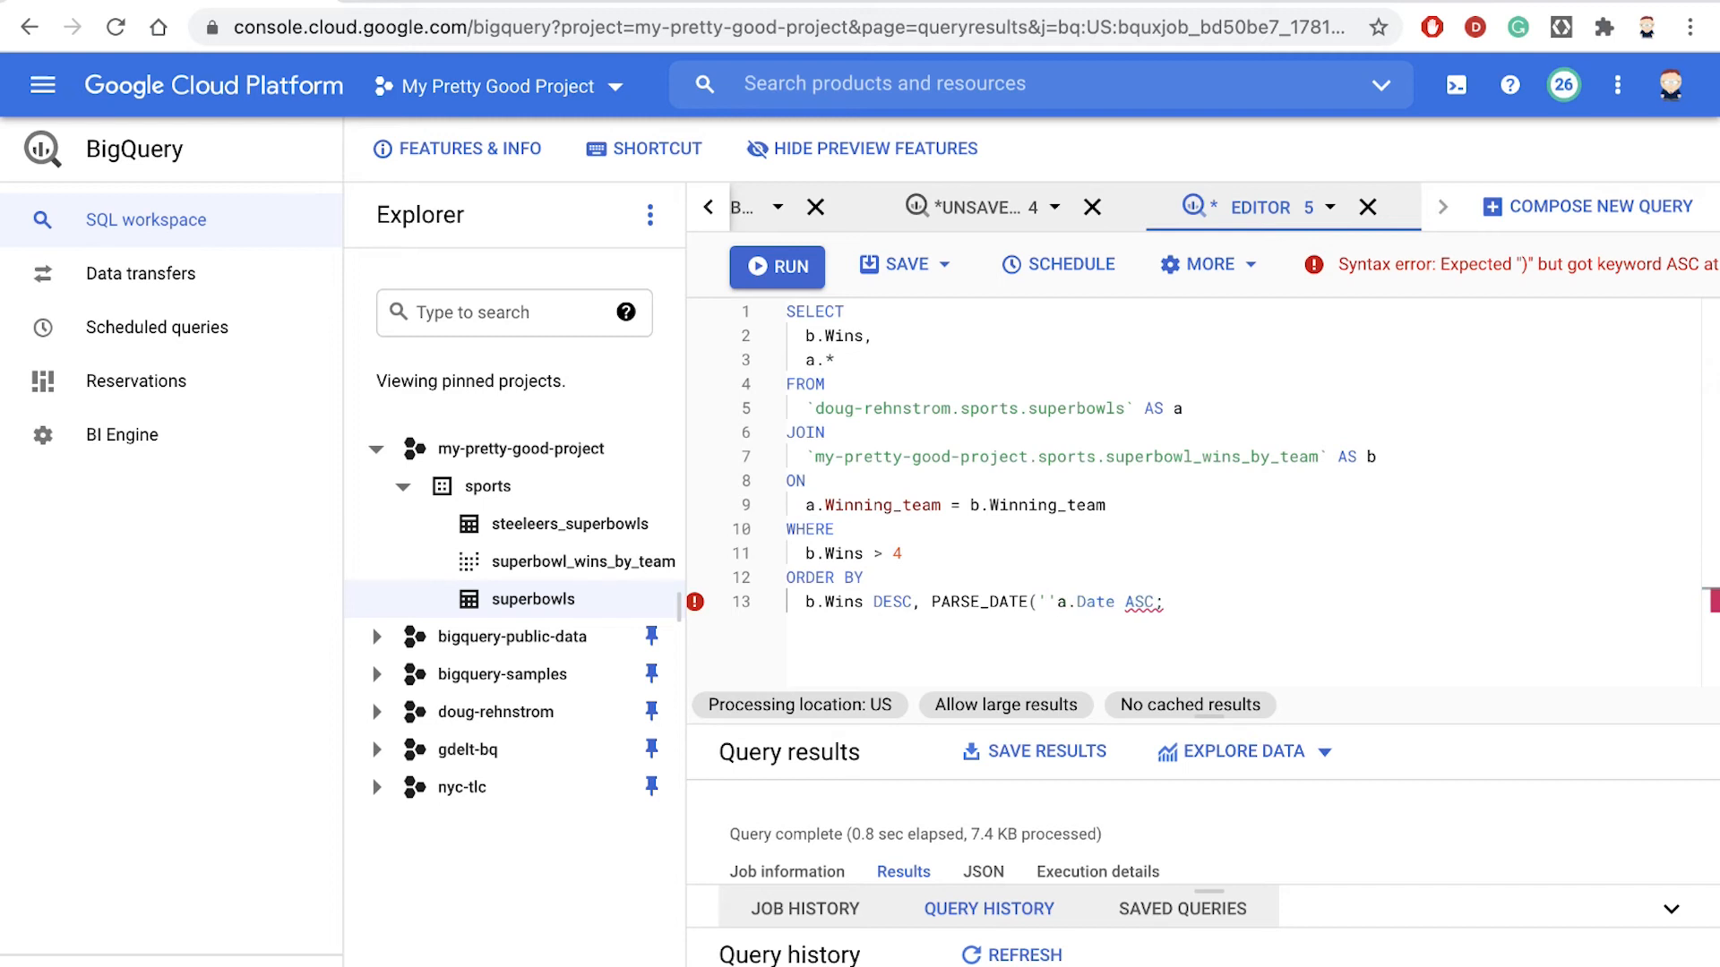
text(,)
- Add an empty quoted format string as PARSE_DATE's first argument and close the call after a.Date, before ASC
key(Right)
key(Right)
key(Right)
key(Right)
key(Right)
key(Right)
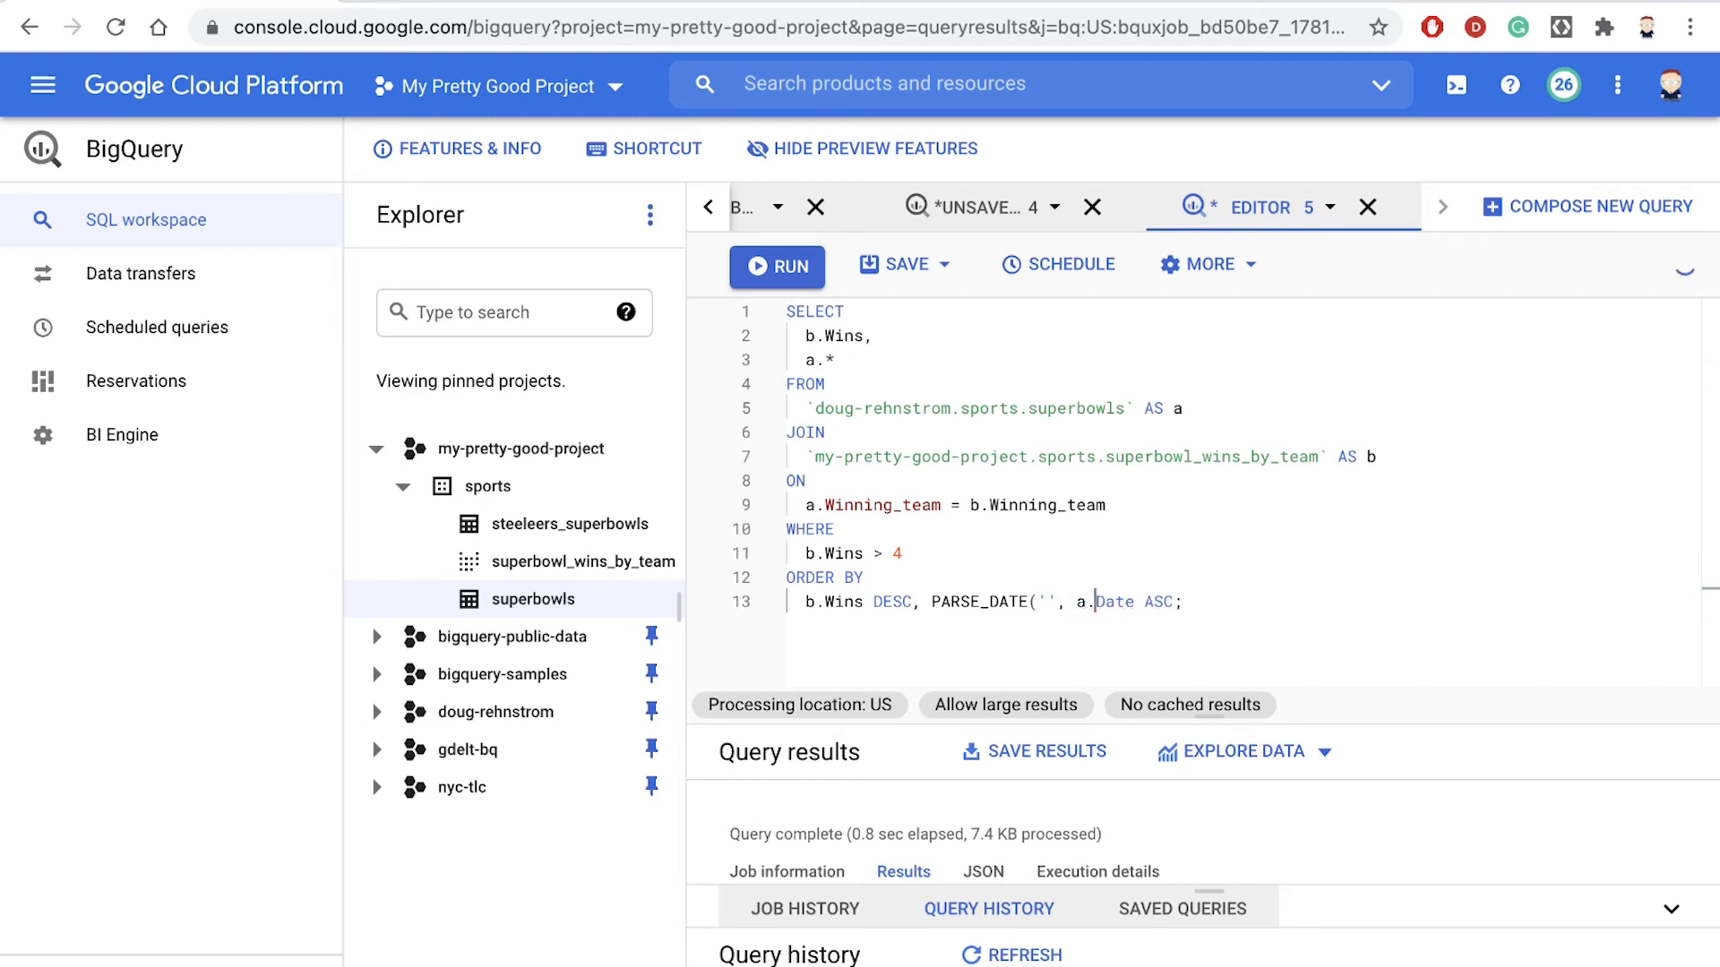
text())
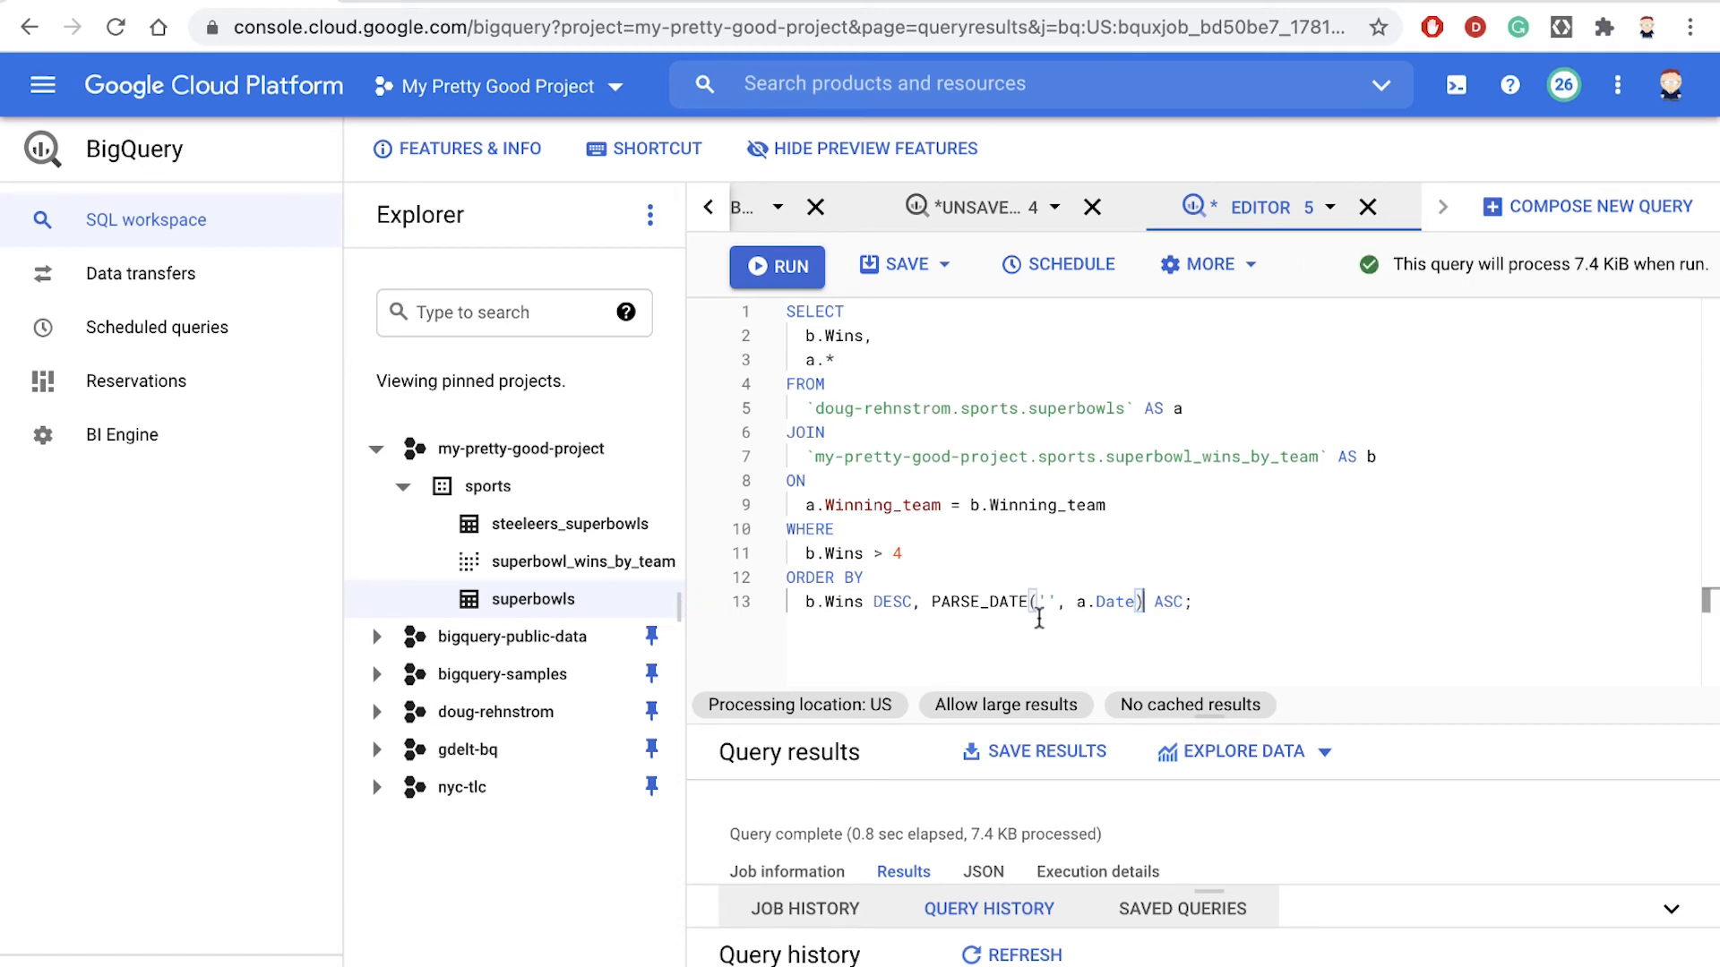
text(%B )
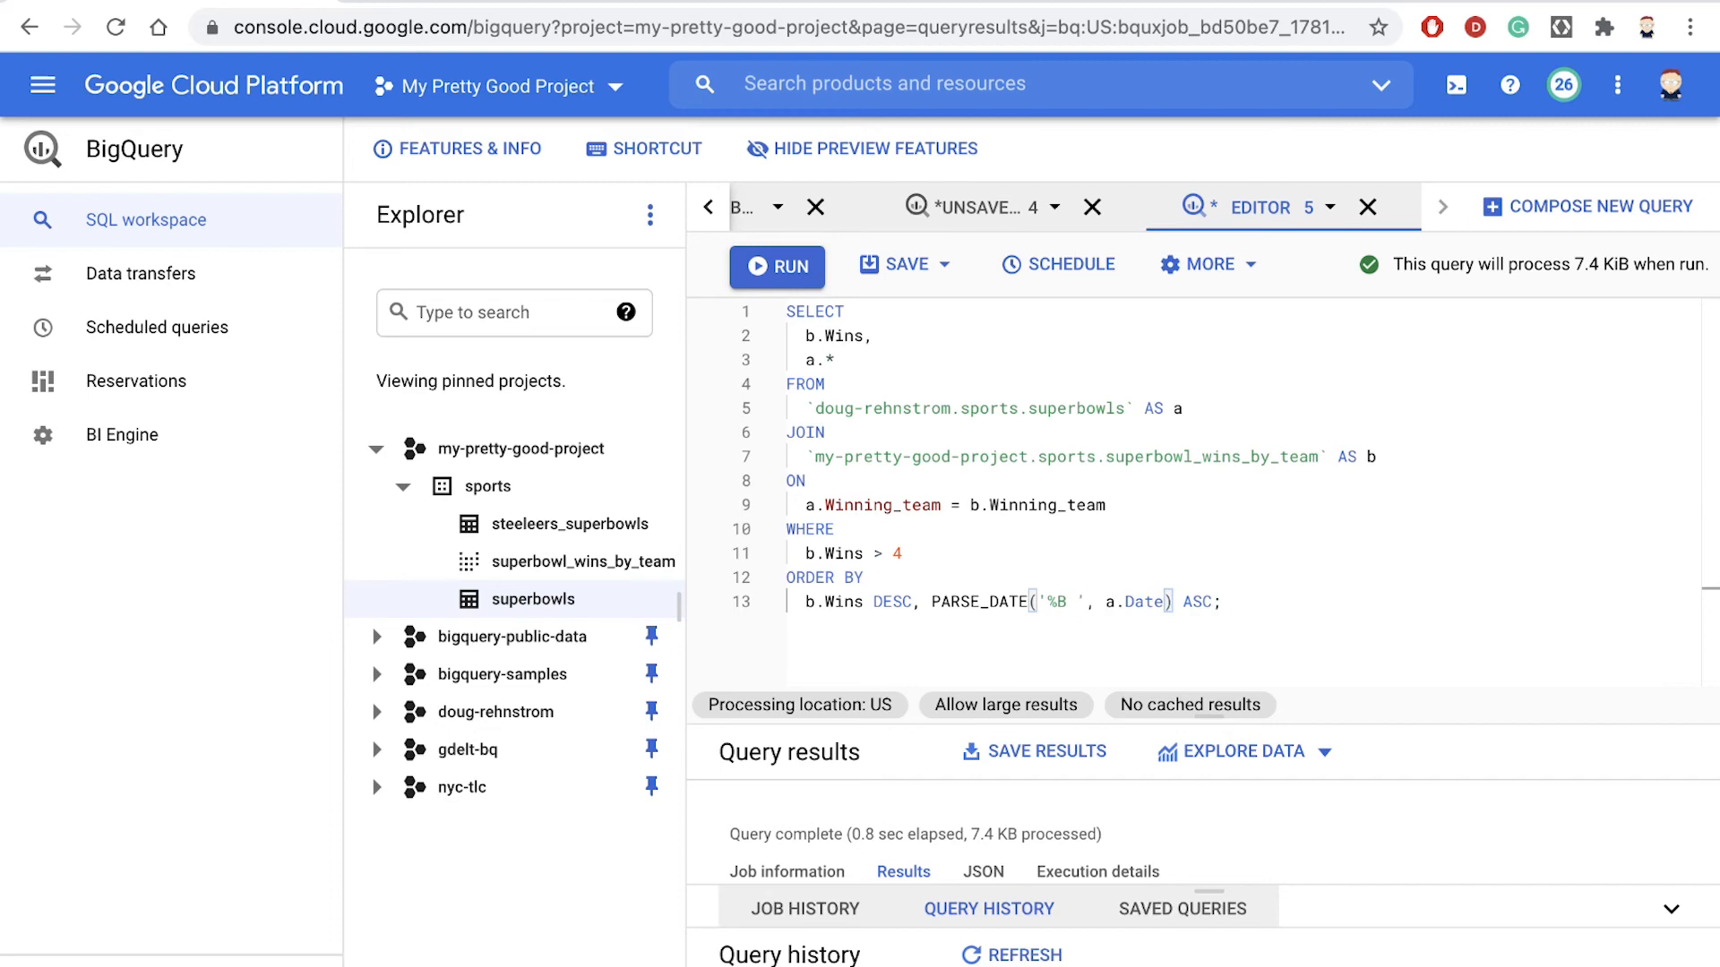
text(%e,)
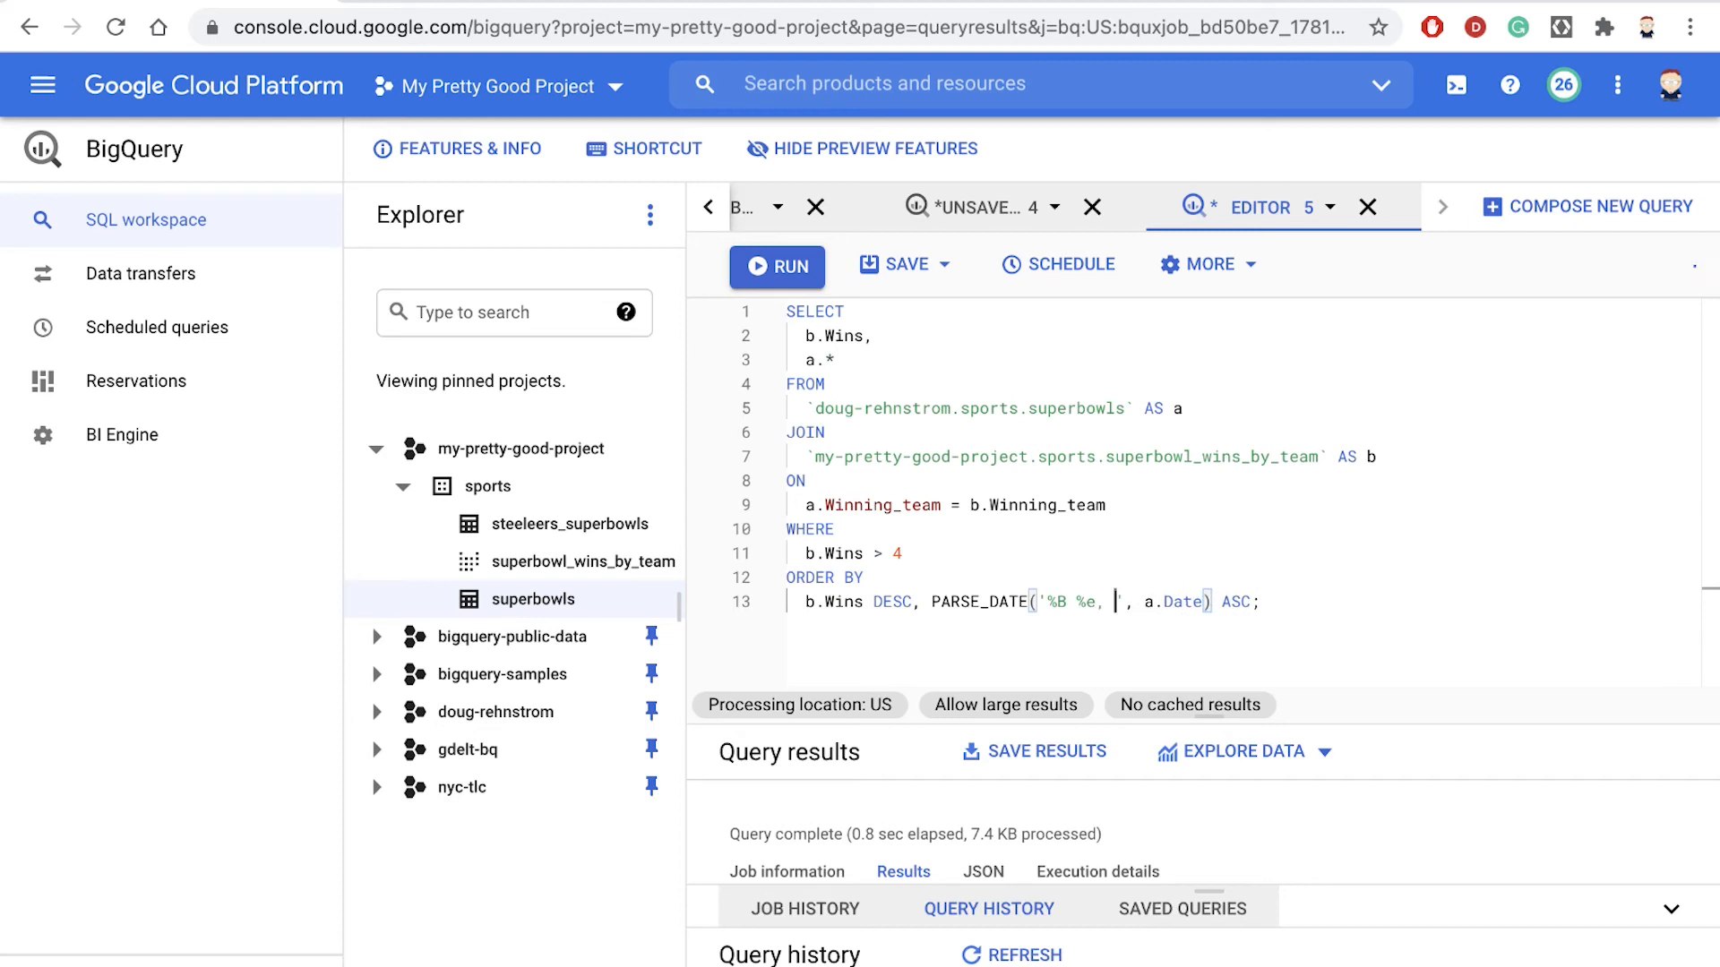
text( %Y)
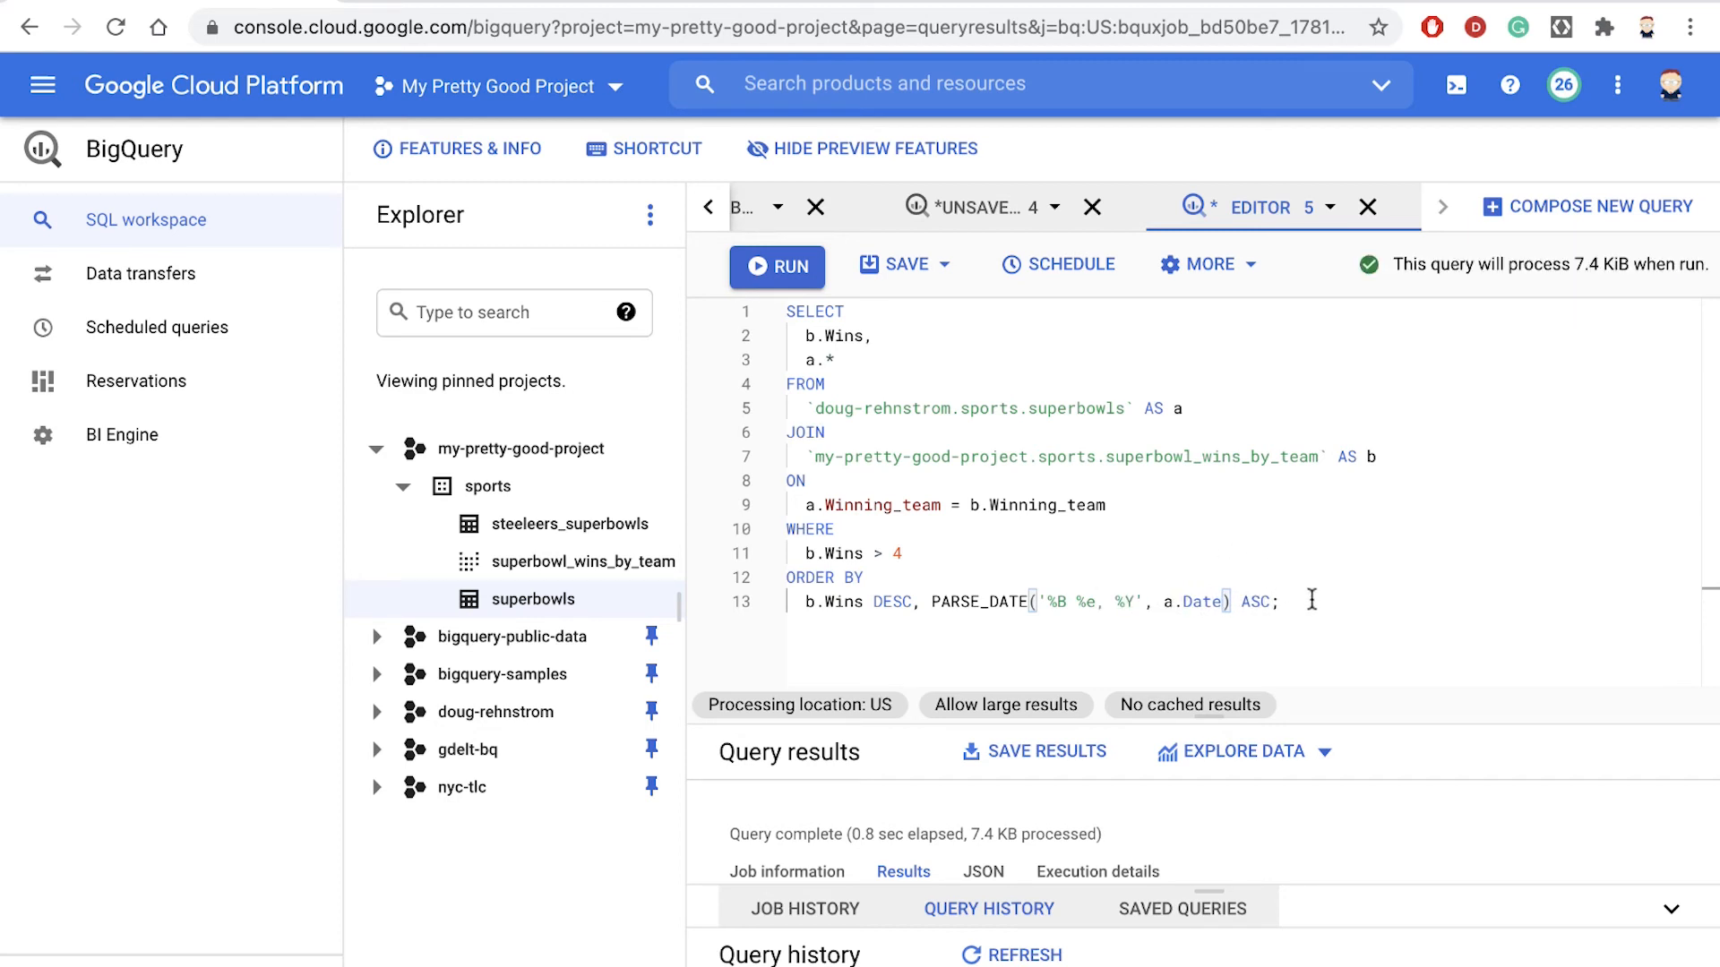
- Fill in PARSE_DATE's format string as '%B %e, %Y' and check both arguments of the call
double_click(1198, 601)
drag(1038, 602, 1142, 609)
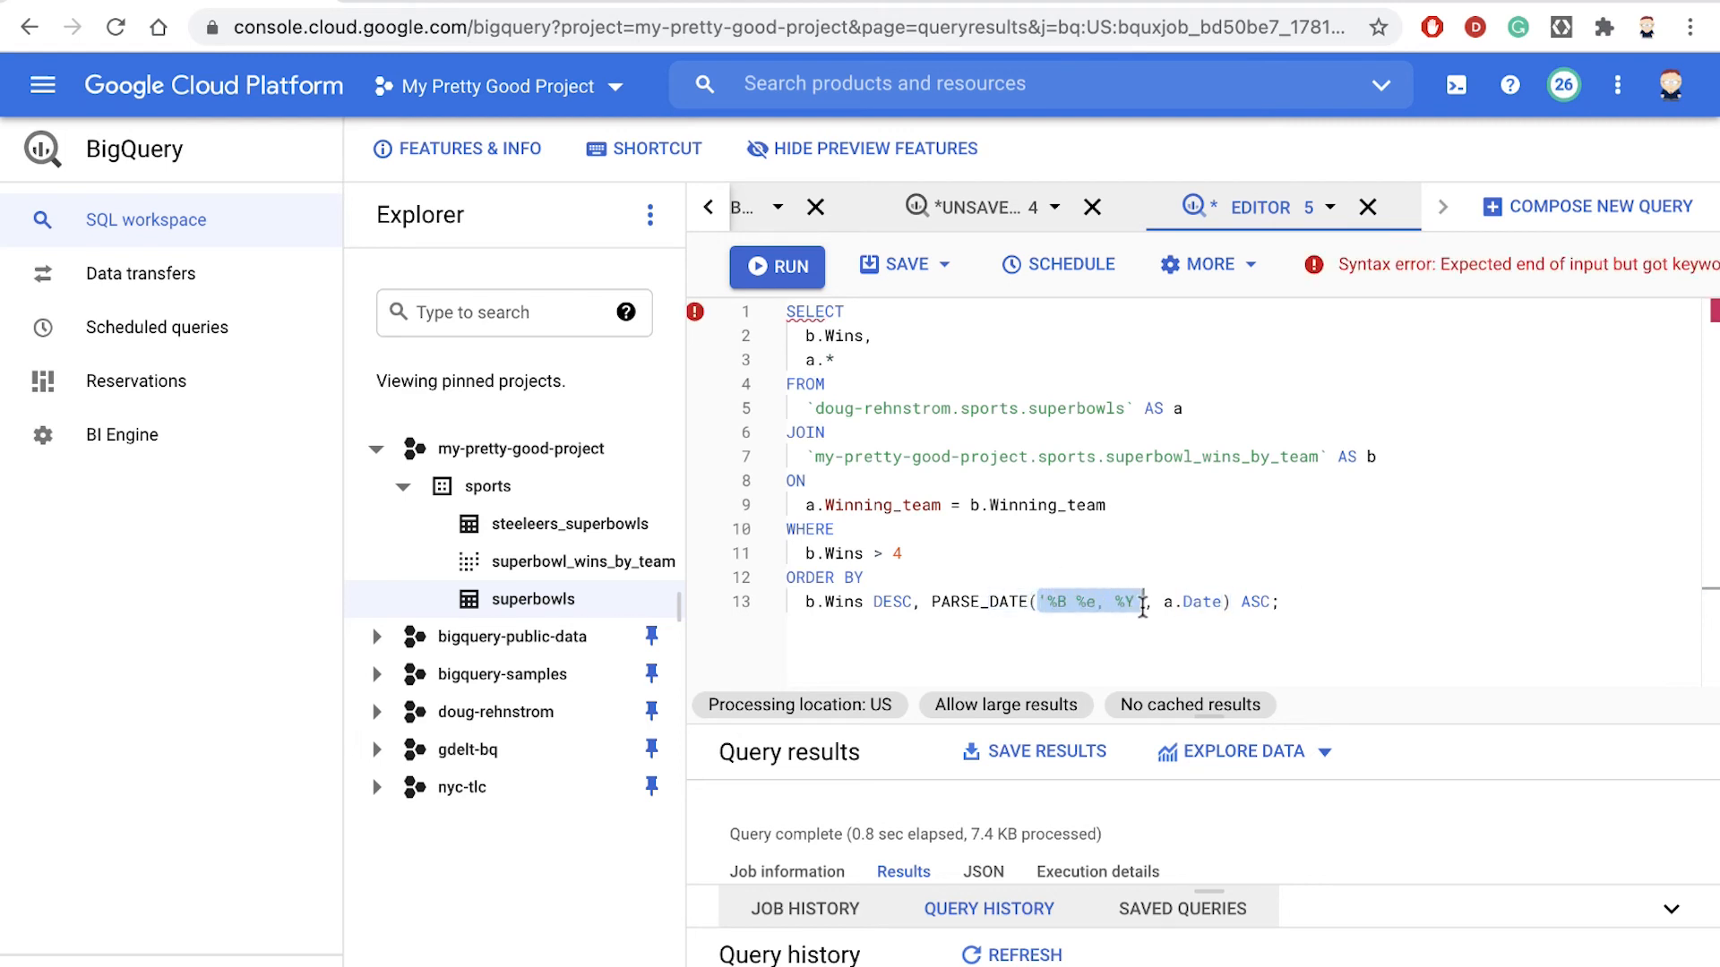
click(1313, 612)
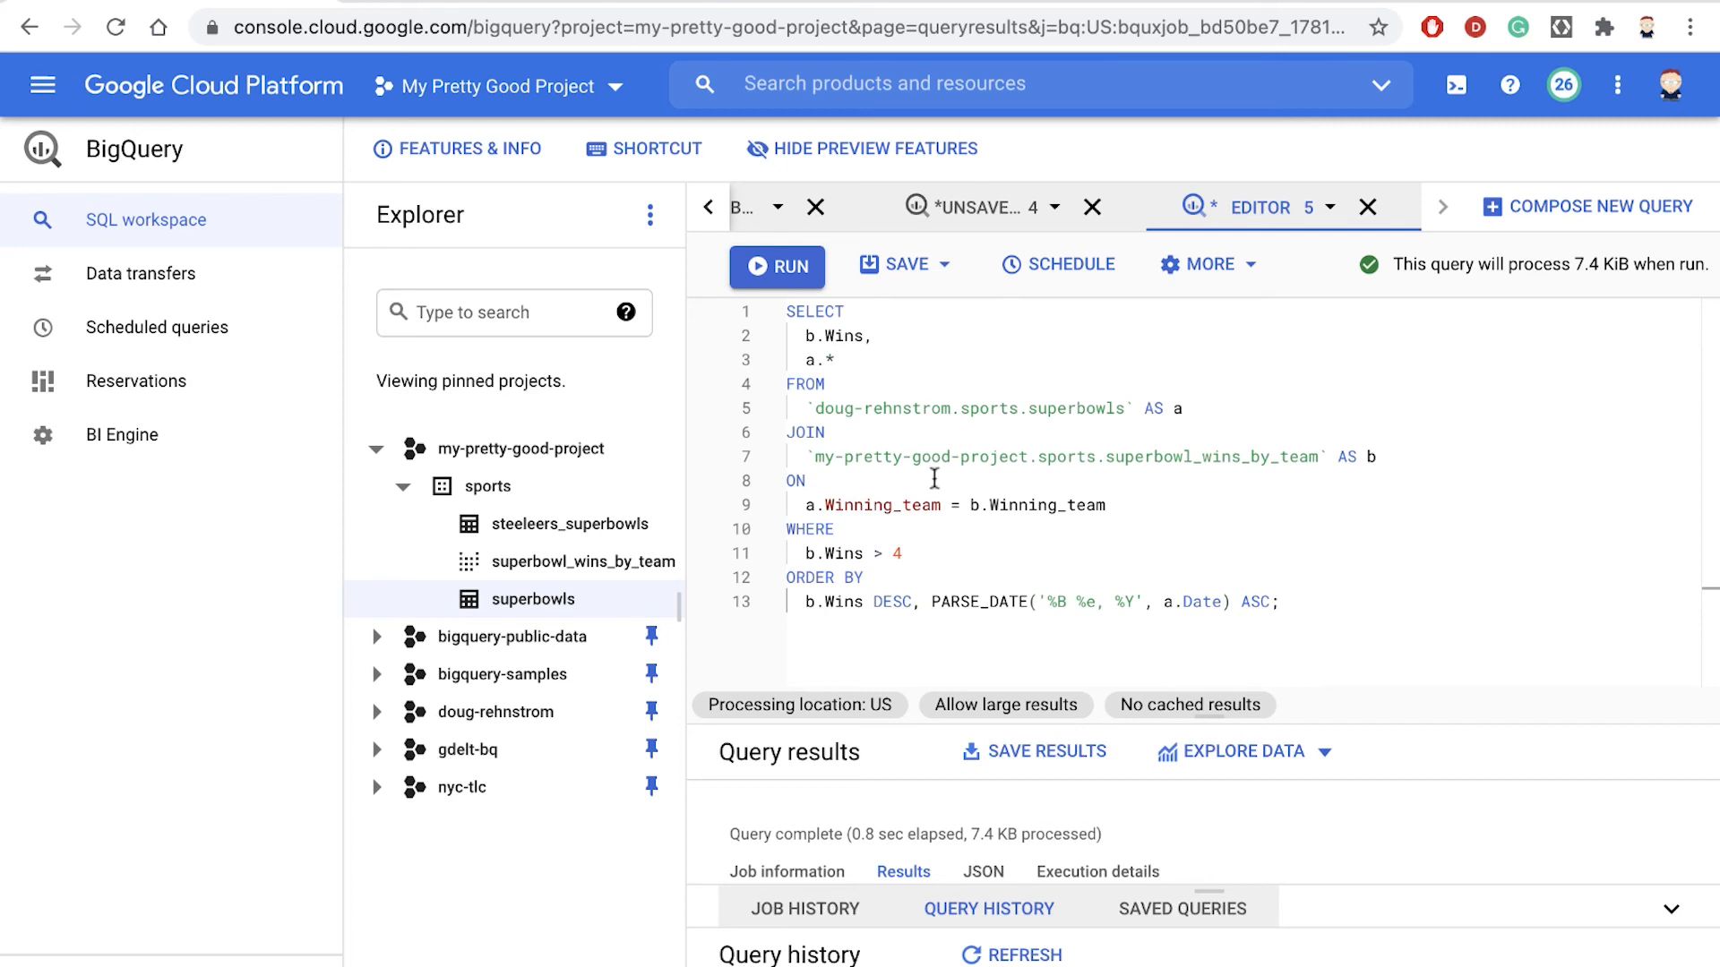
- Run the modified join query and enlarge the results area to show more rows
click(765, 268)
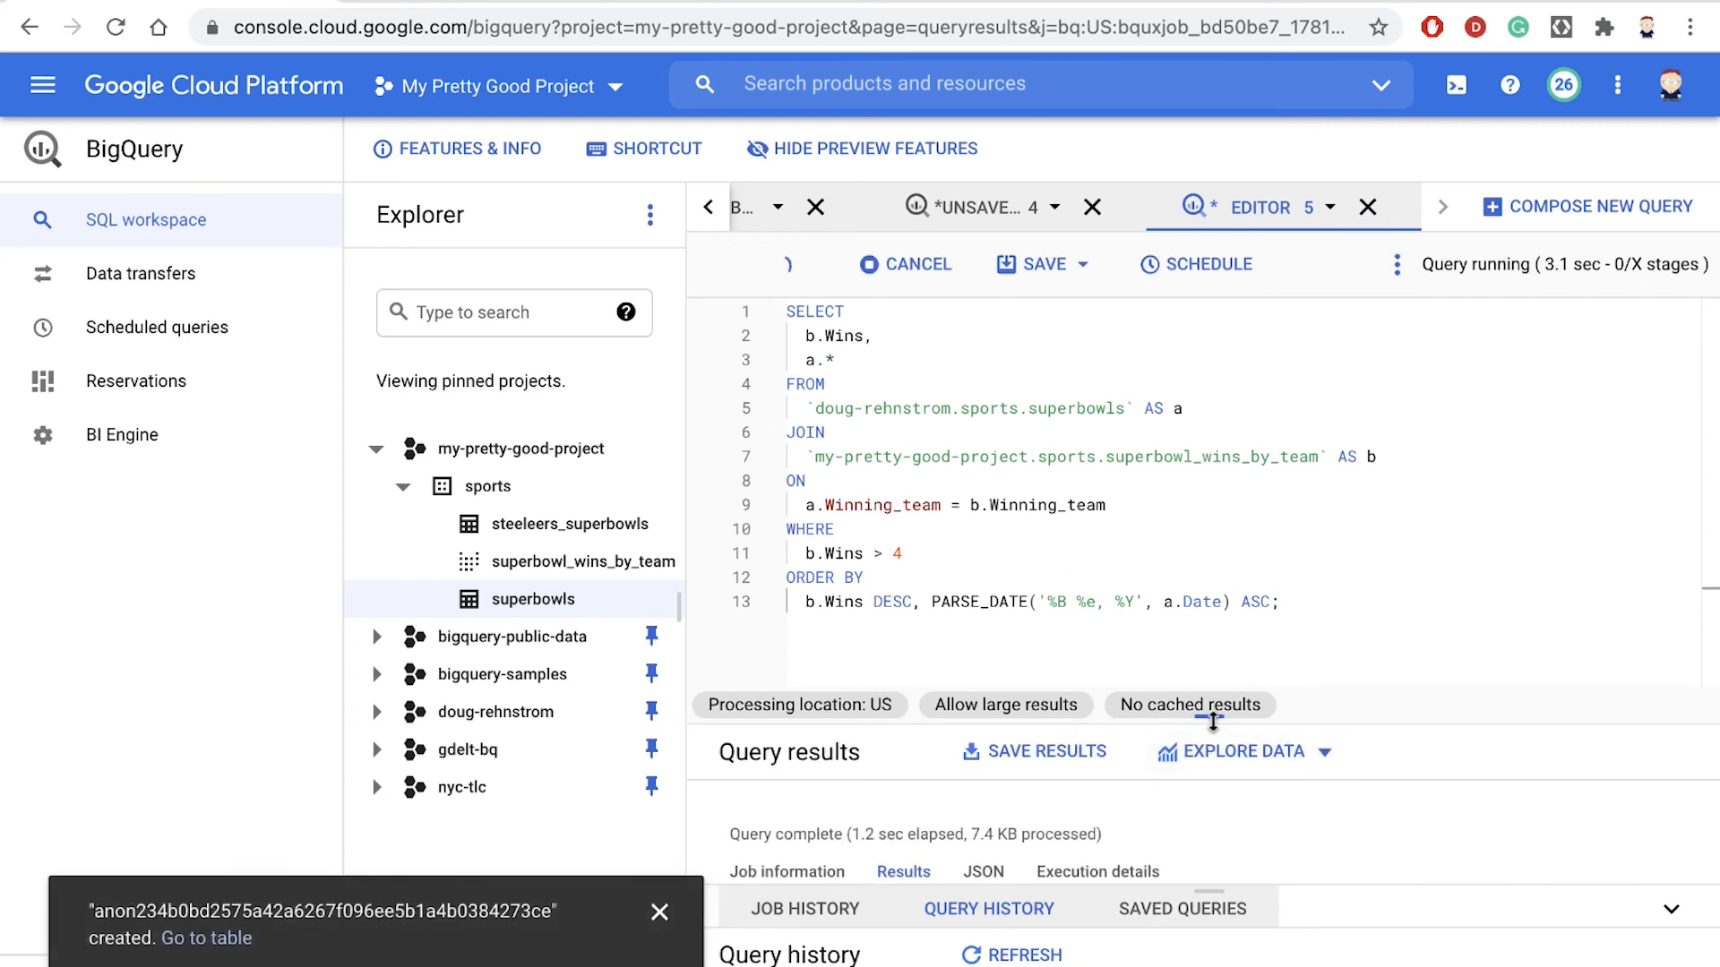
drag(1211, 717, 1184, 279)
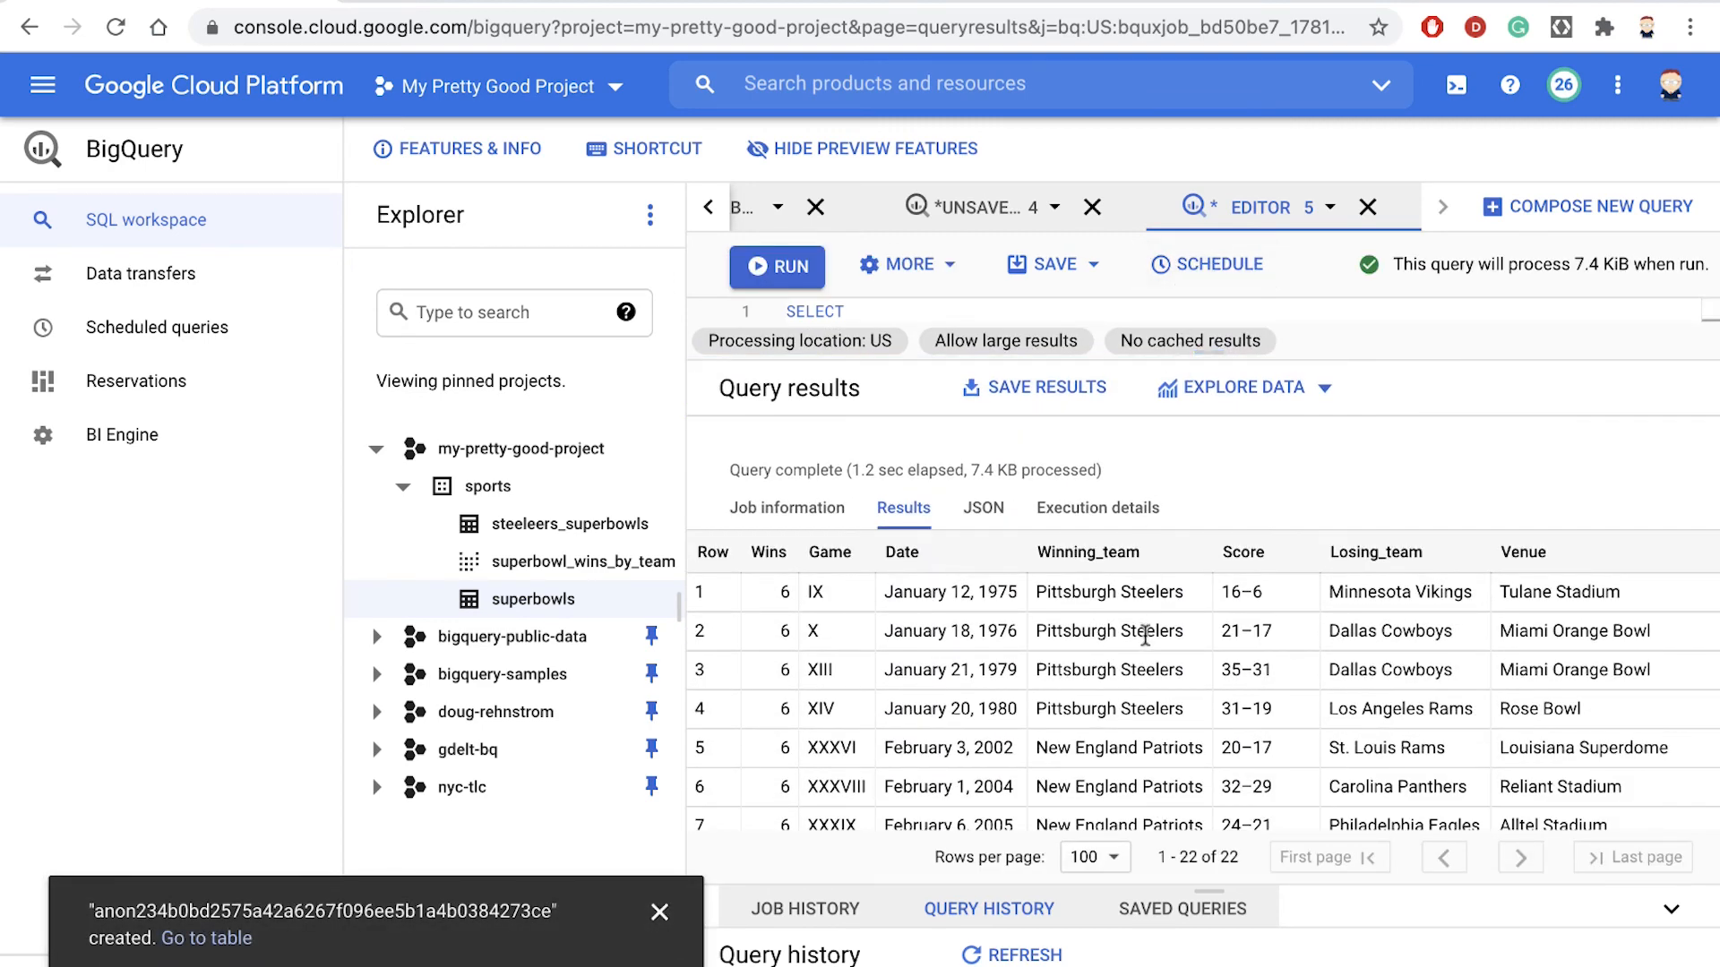
- Examine the Wins and Date columns throughout the results to check that games are chronological within each win count
scroll(1160, 667, down, 1)
scroll(1160, 668, up, 1)
scroll(771, 752, down, 3)
scroll(772, 756, down, 2)
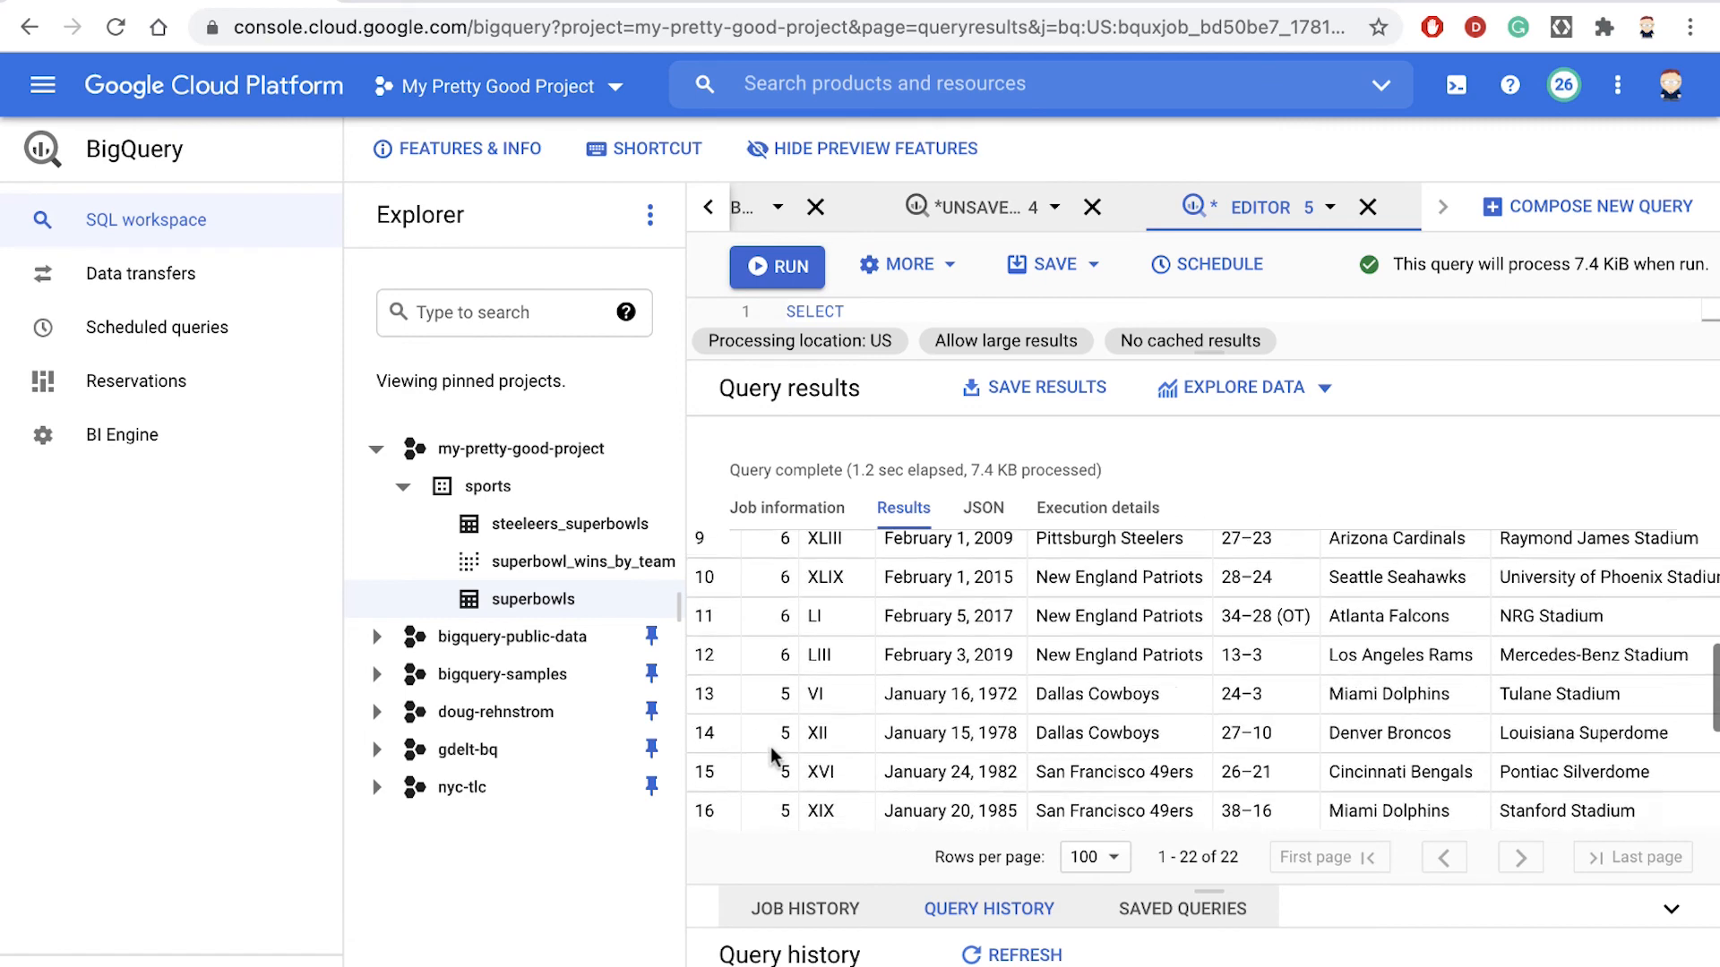
scroll(774, 748, up, 5)
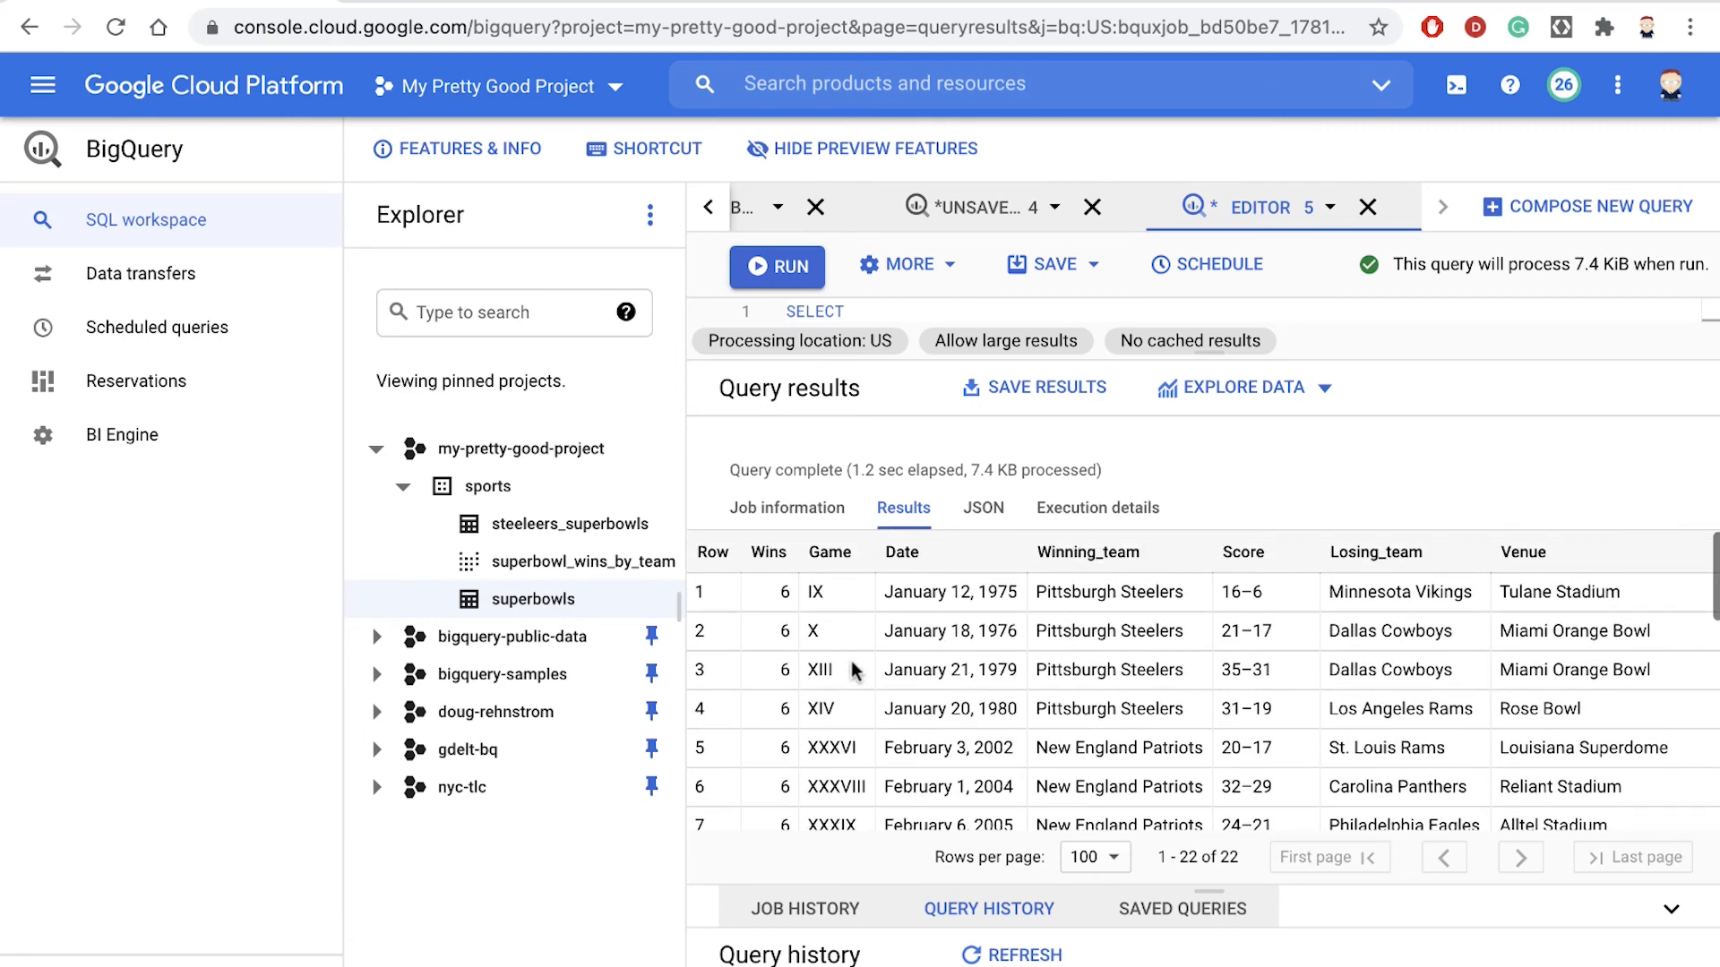
drag(924, 592, 1033, 699)
scroll(1005, 739, down, 2)
click(959, 663)
scroll(1031, 699, down, 4)
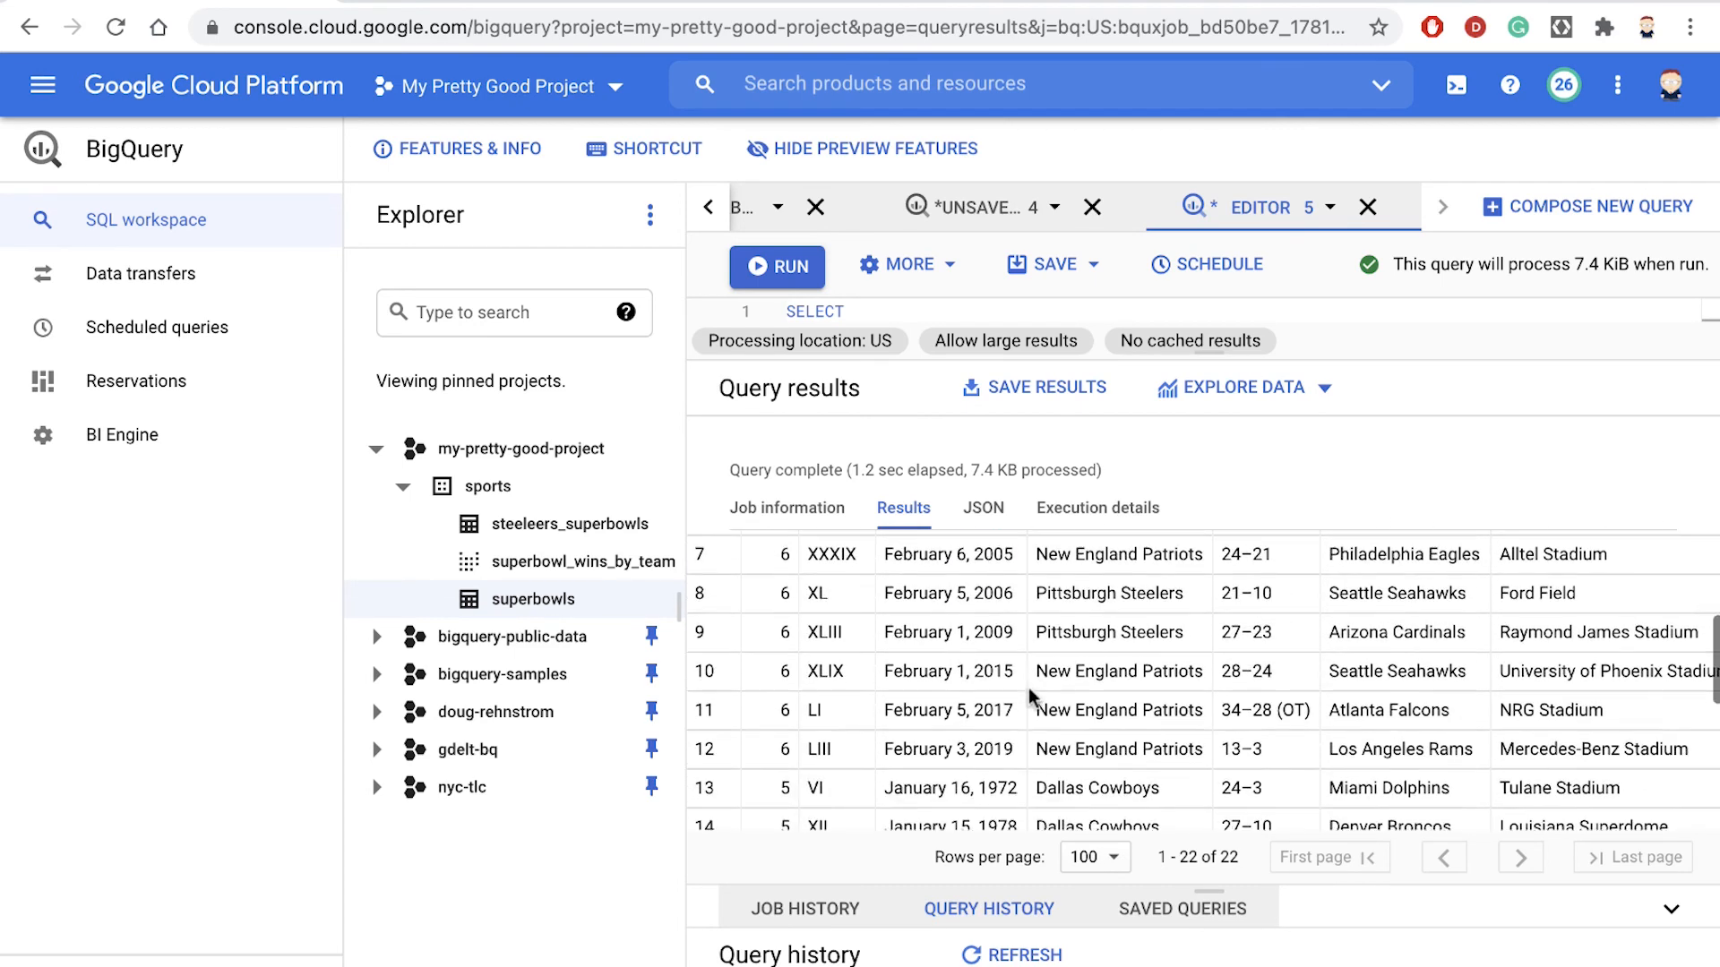